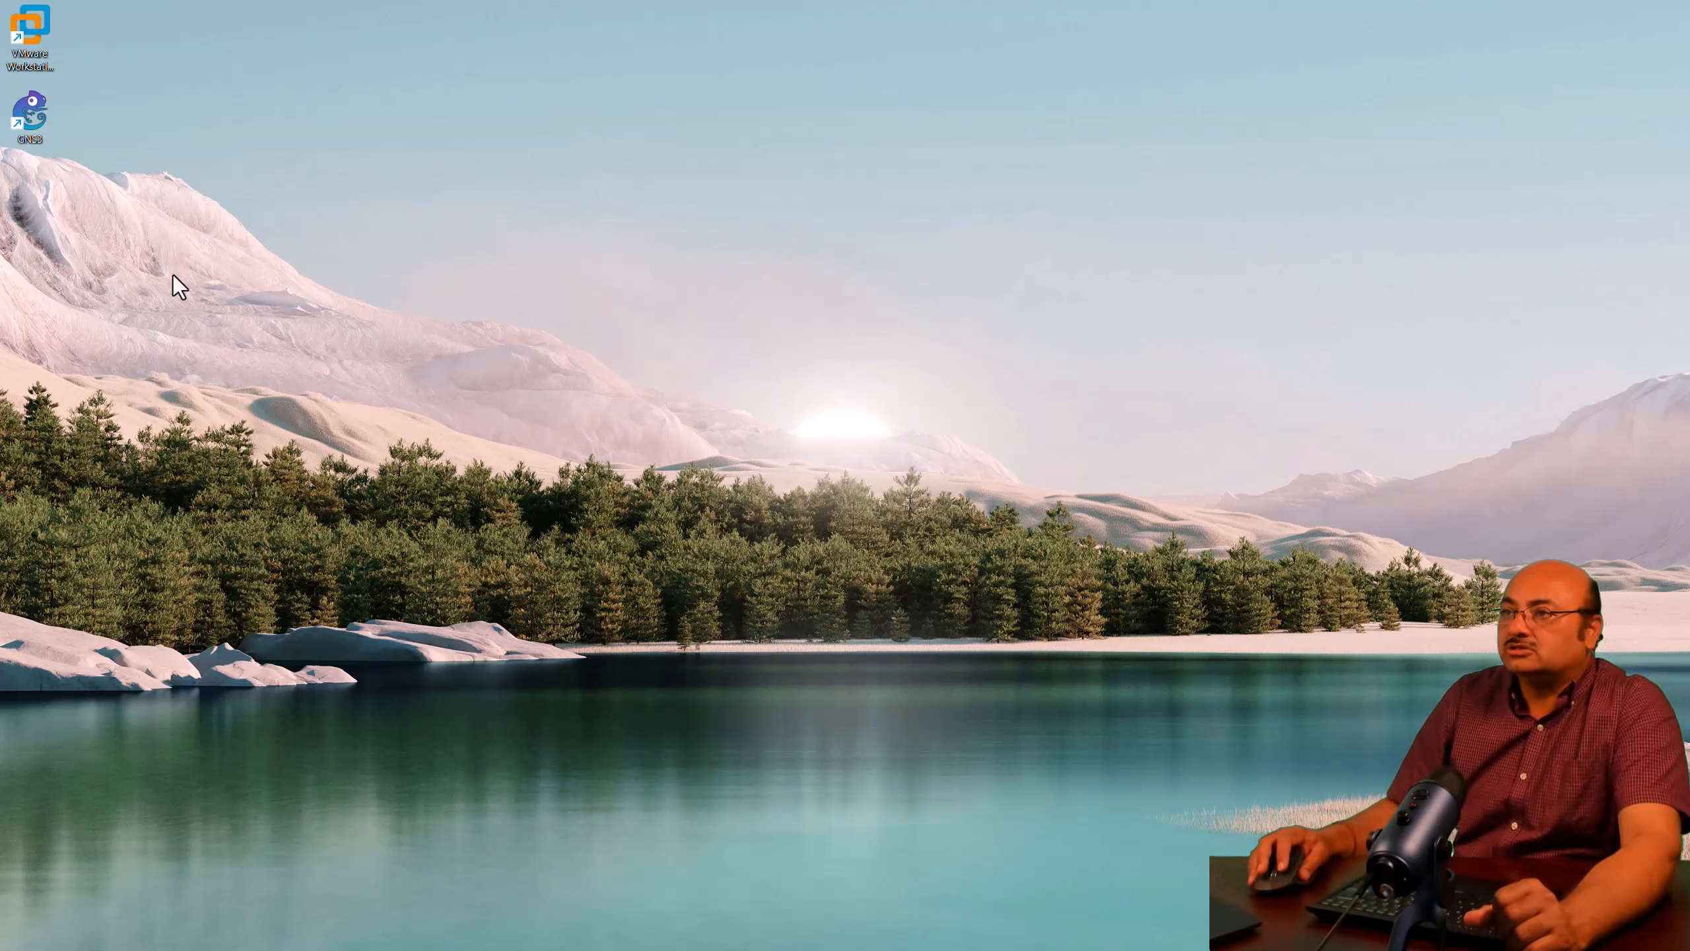
# Launch GNS3 and create a new blank project named Basic1.
pyautogui.click(27, 119)
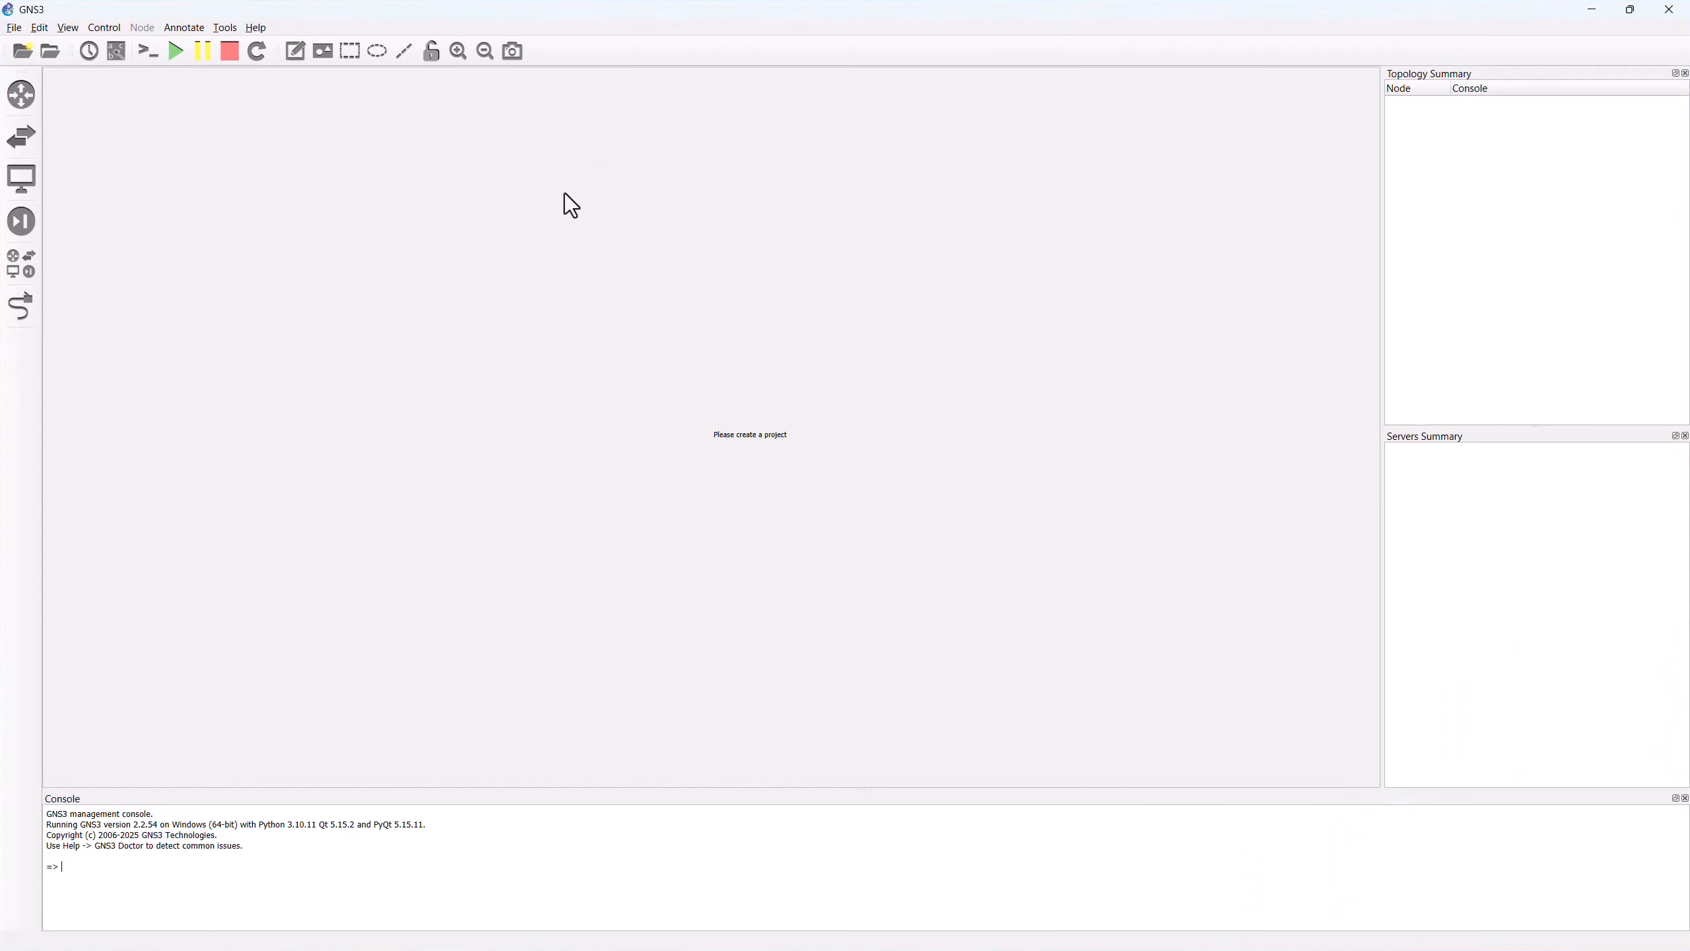
pyautogui.click(13, 29)
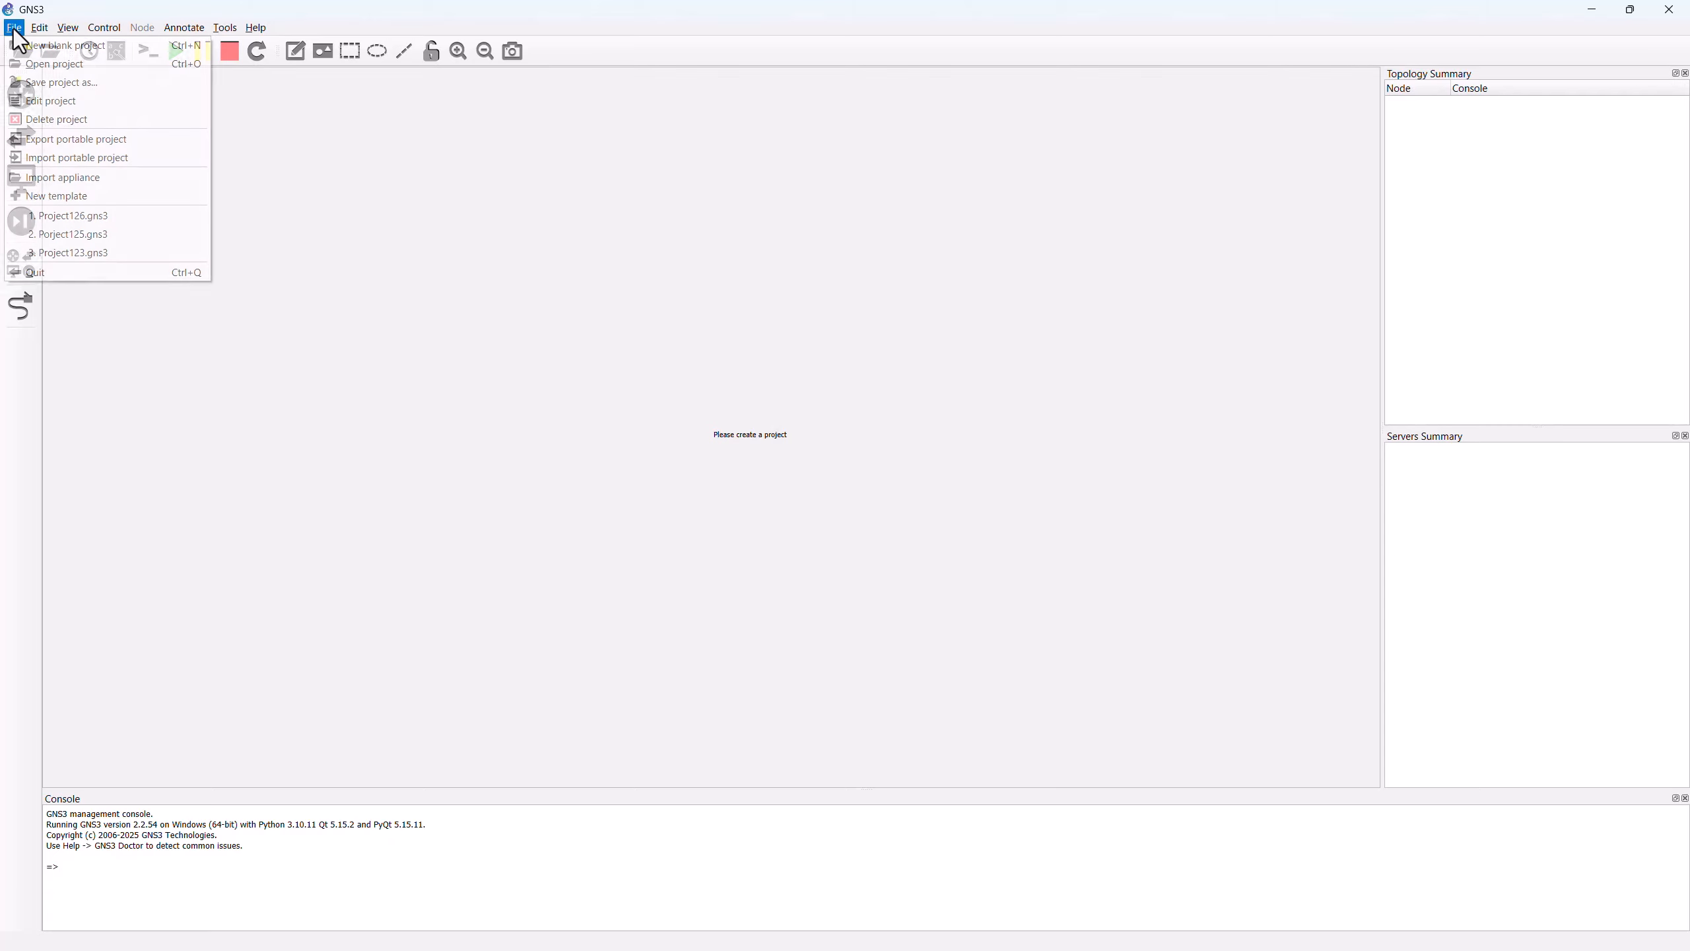
pyautogui.click(53, 49)
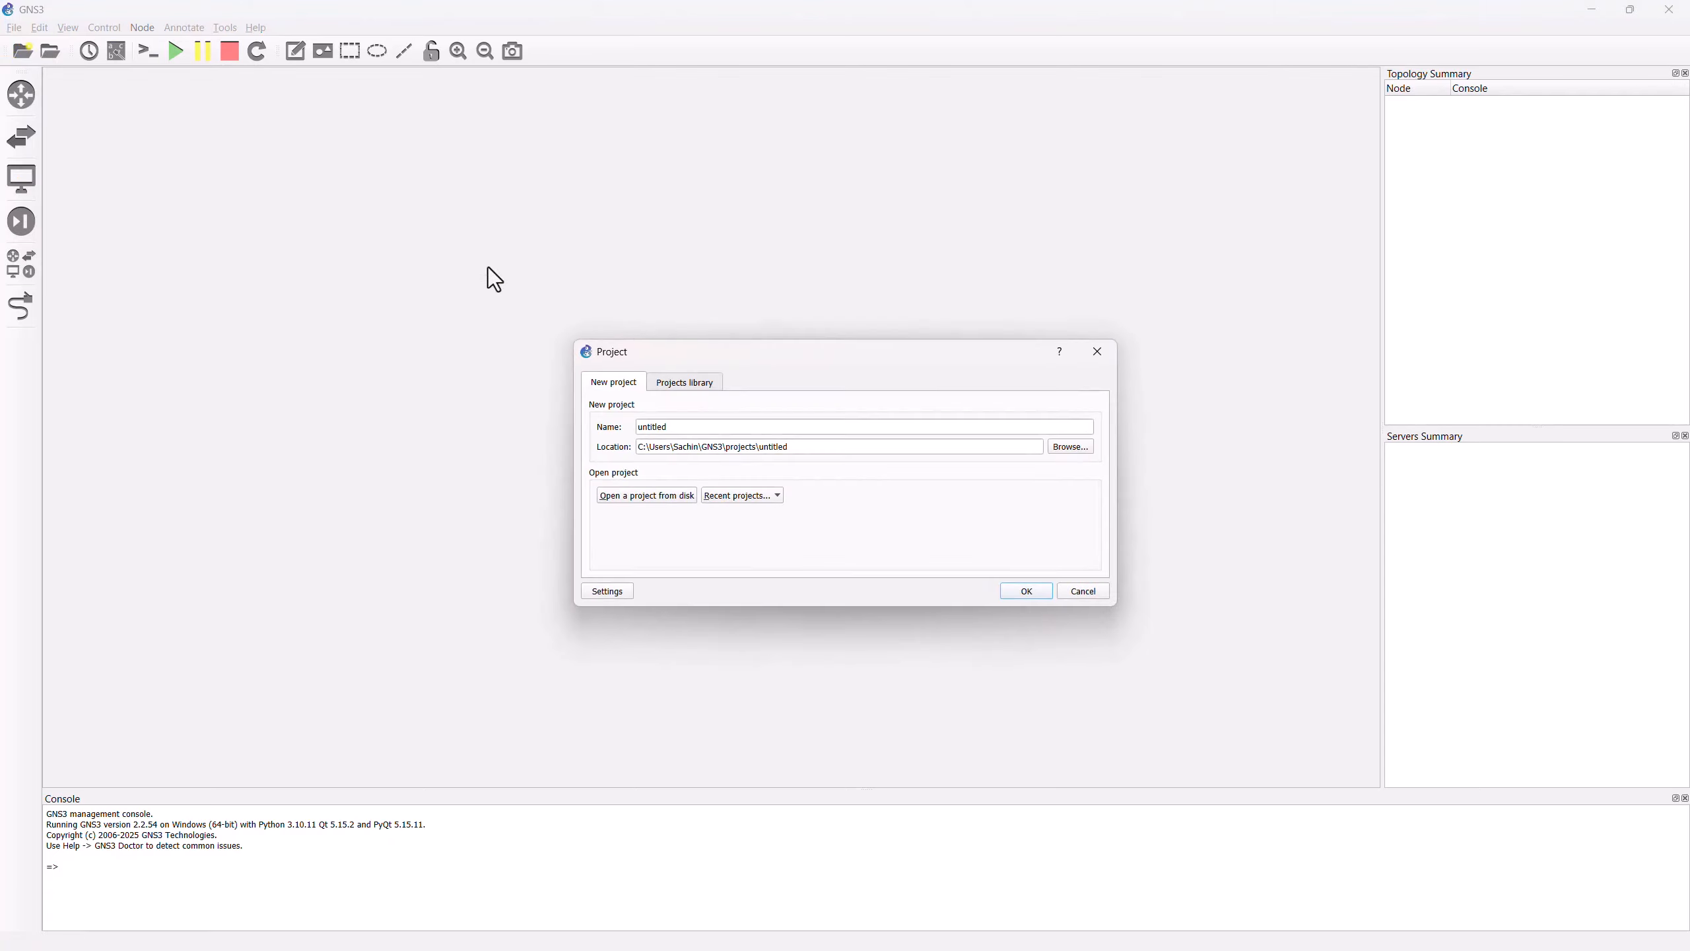
pyautogui.doubleClick(692, 431)
pyautogui.press('capslock')
pyautogui.write('F')
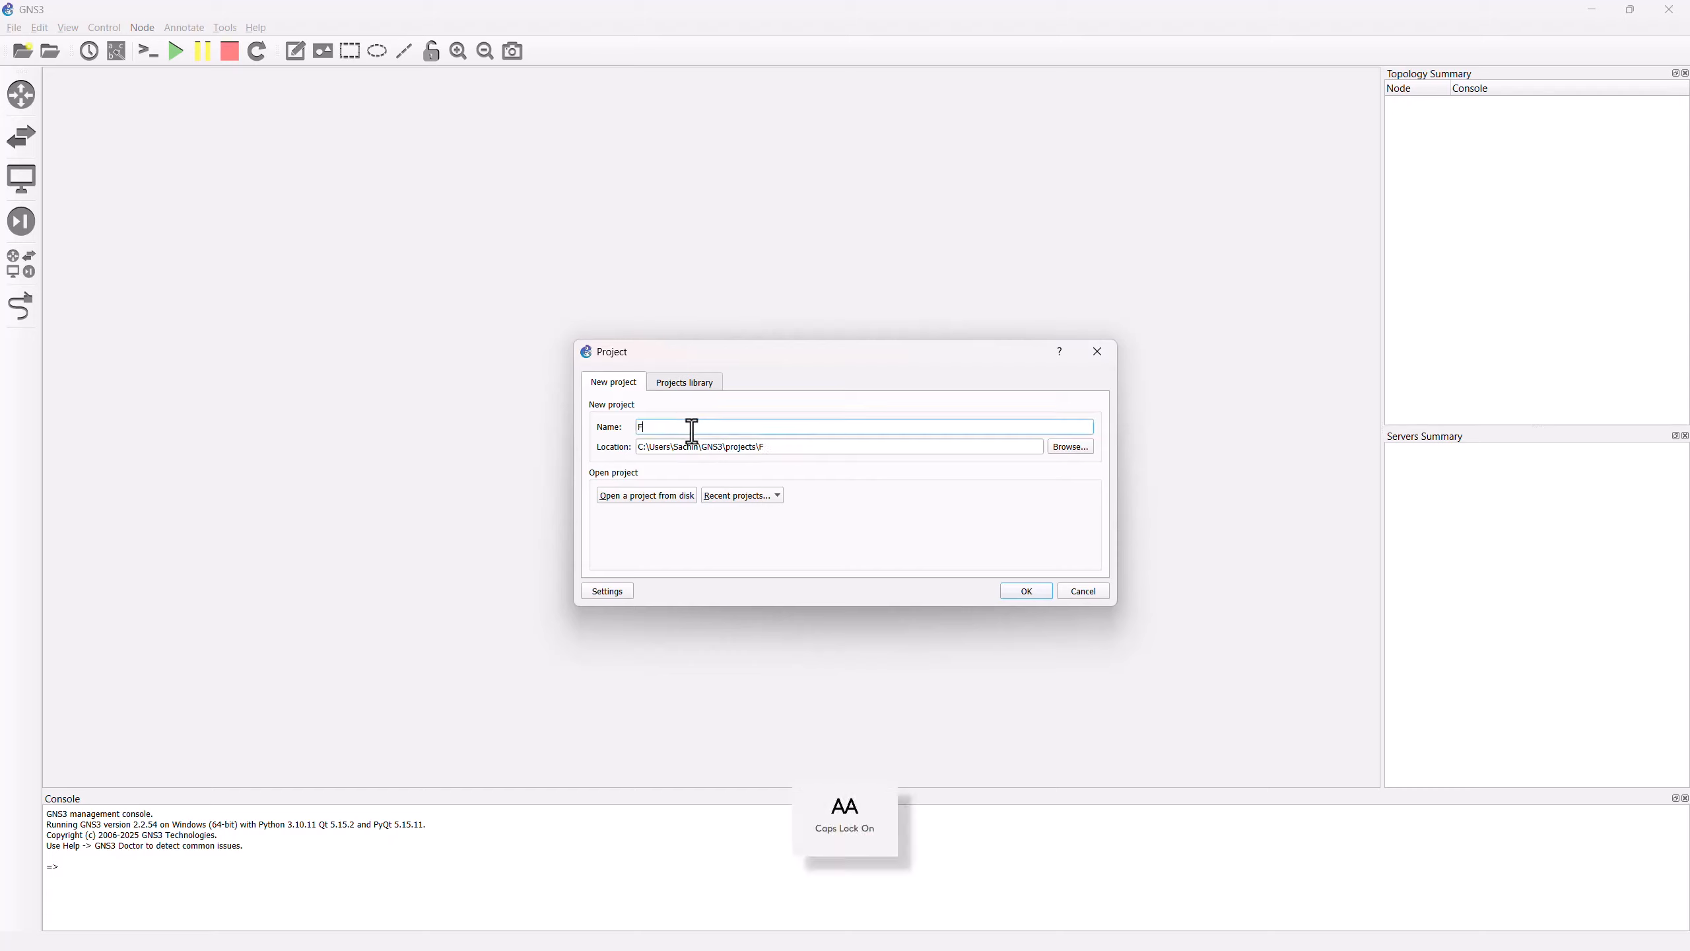
pyautogui.press('capslock')
pyautogui.press('BackSpace')
pyautogui.press('capslock')
pyautogui.write('B')
pyautogui.press('capslock')
pyautogui.write('asic1')
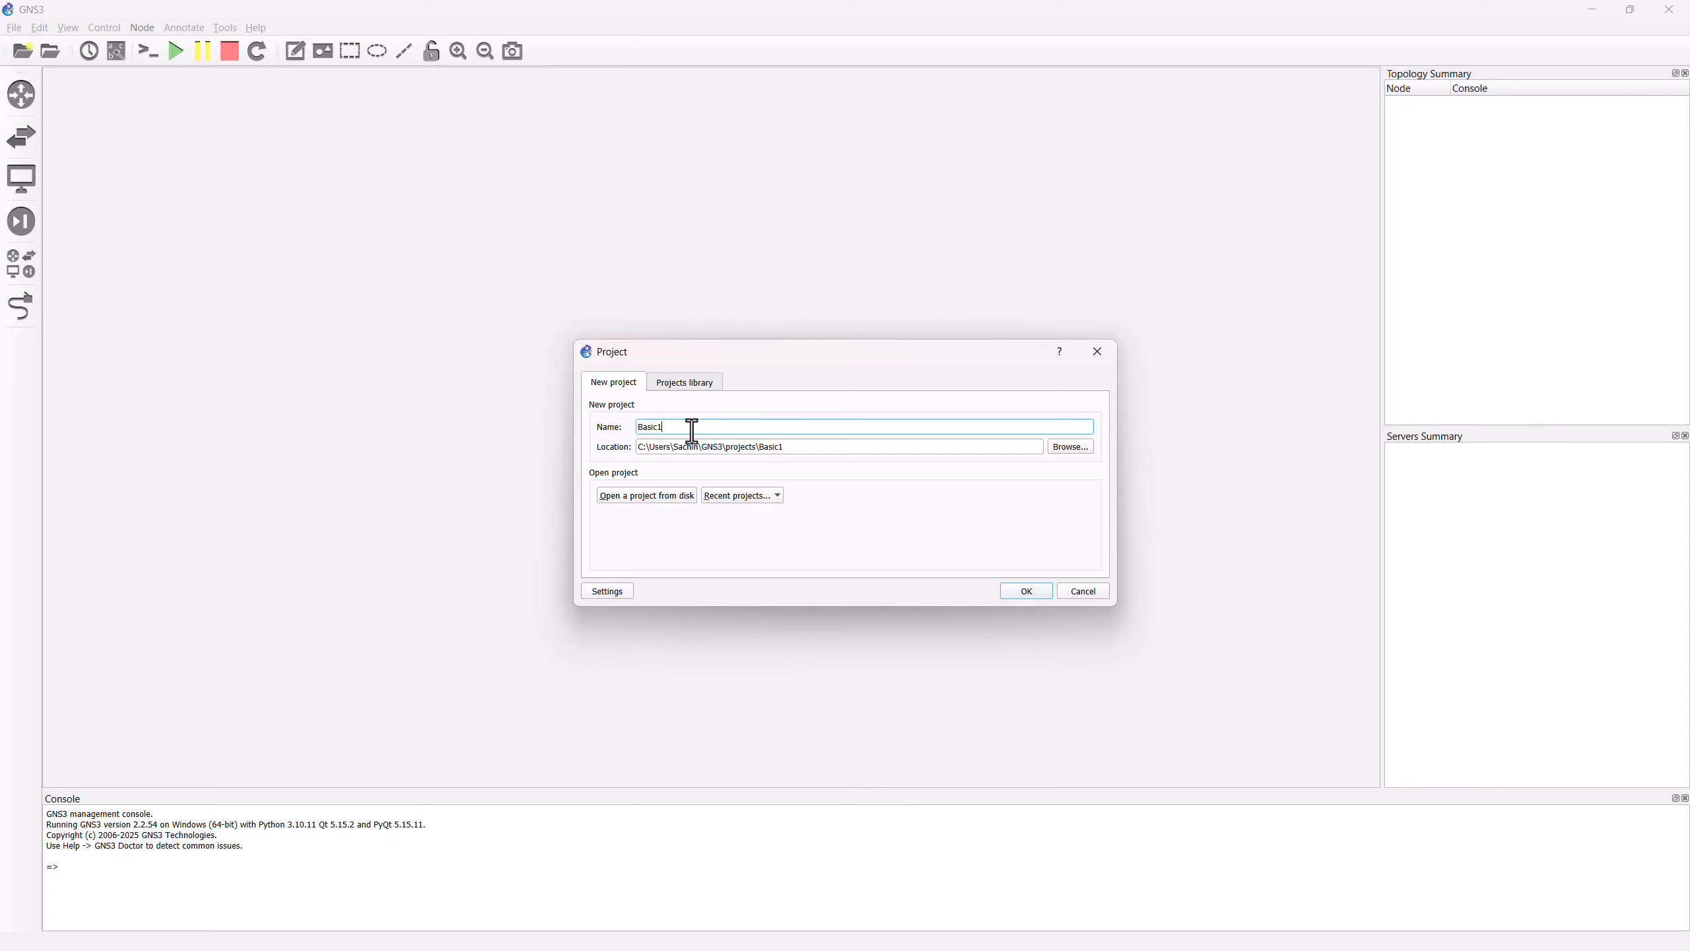
pyautogui.click(1035, 596)
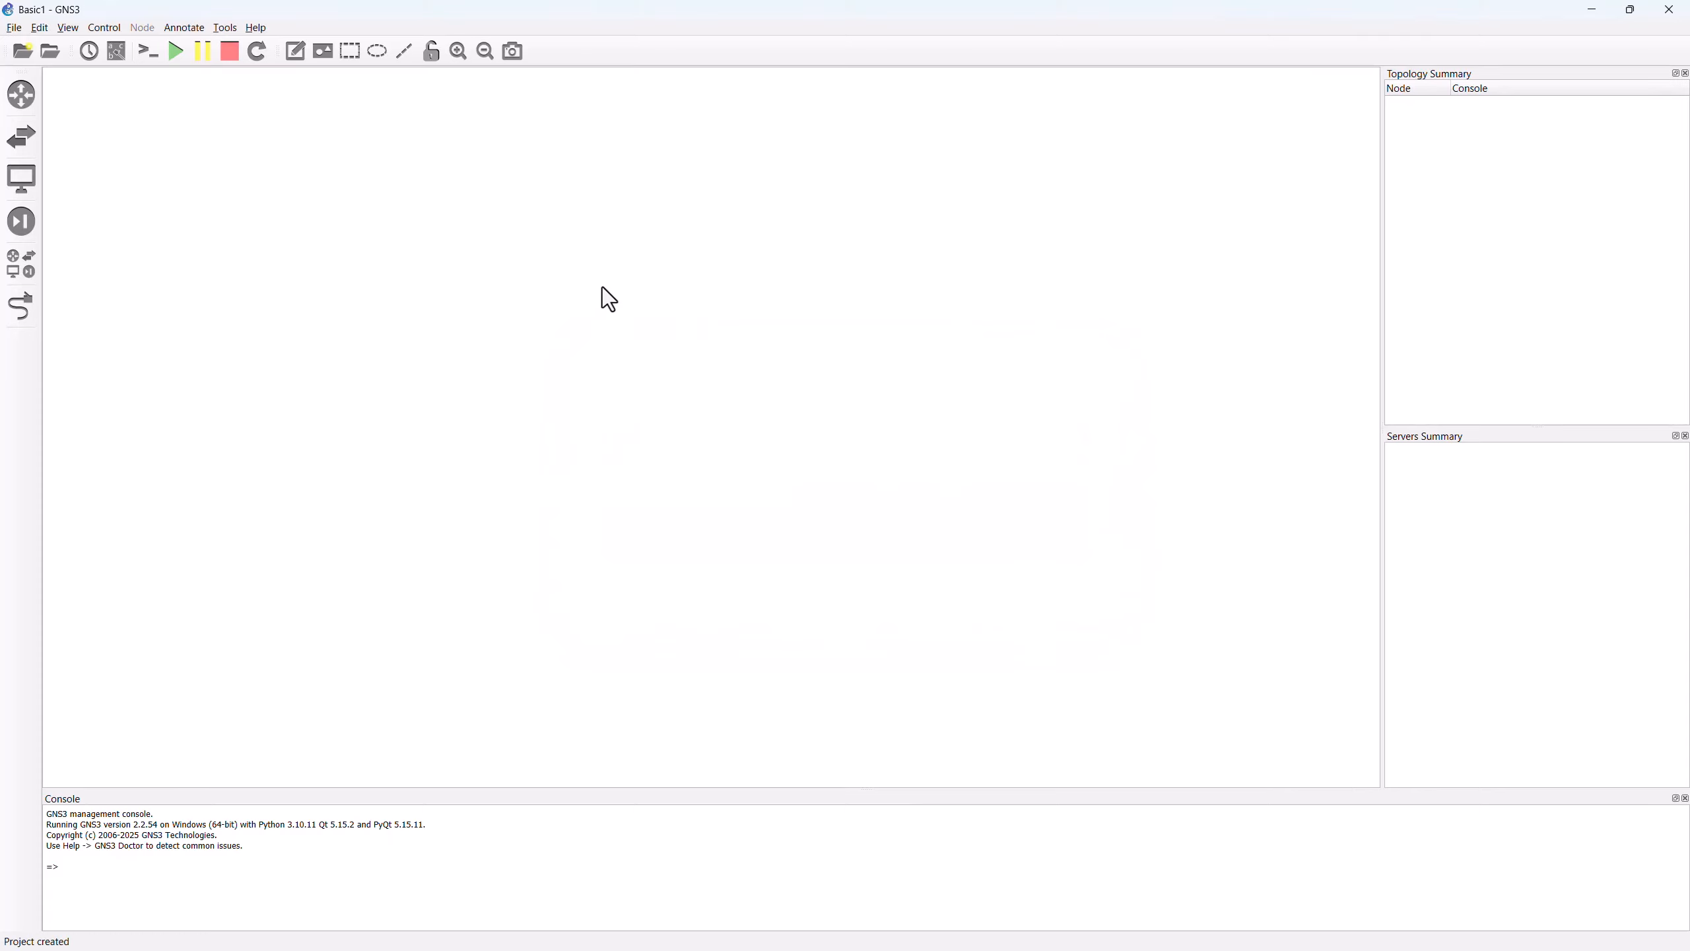
# Move the VMware Workstation window clear of the GNS3 project dialog and create a new project named Basic12.
pyautogui.click(1630, 11)
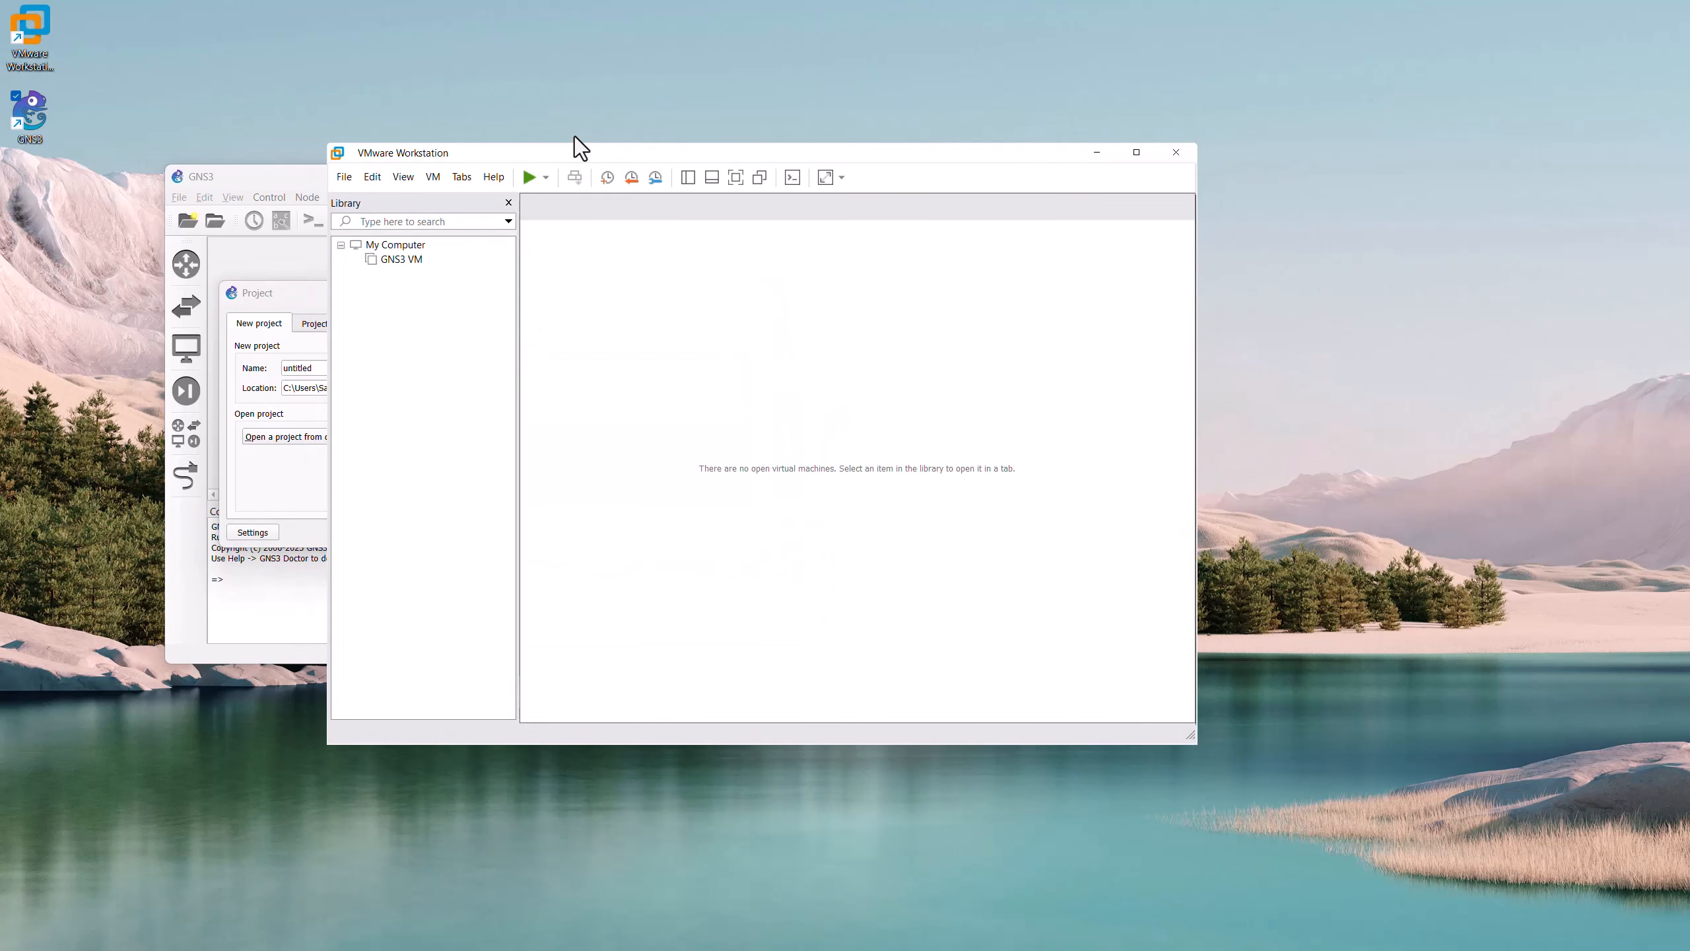
pyautogui.moveTo(563, 153); pyautogui.dragTo(1032, 162)
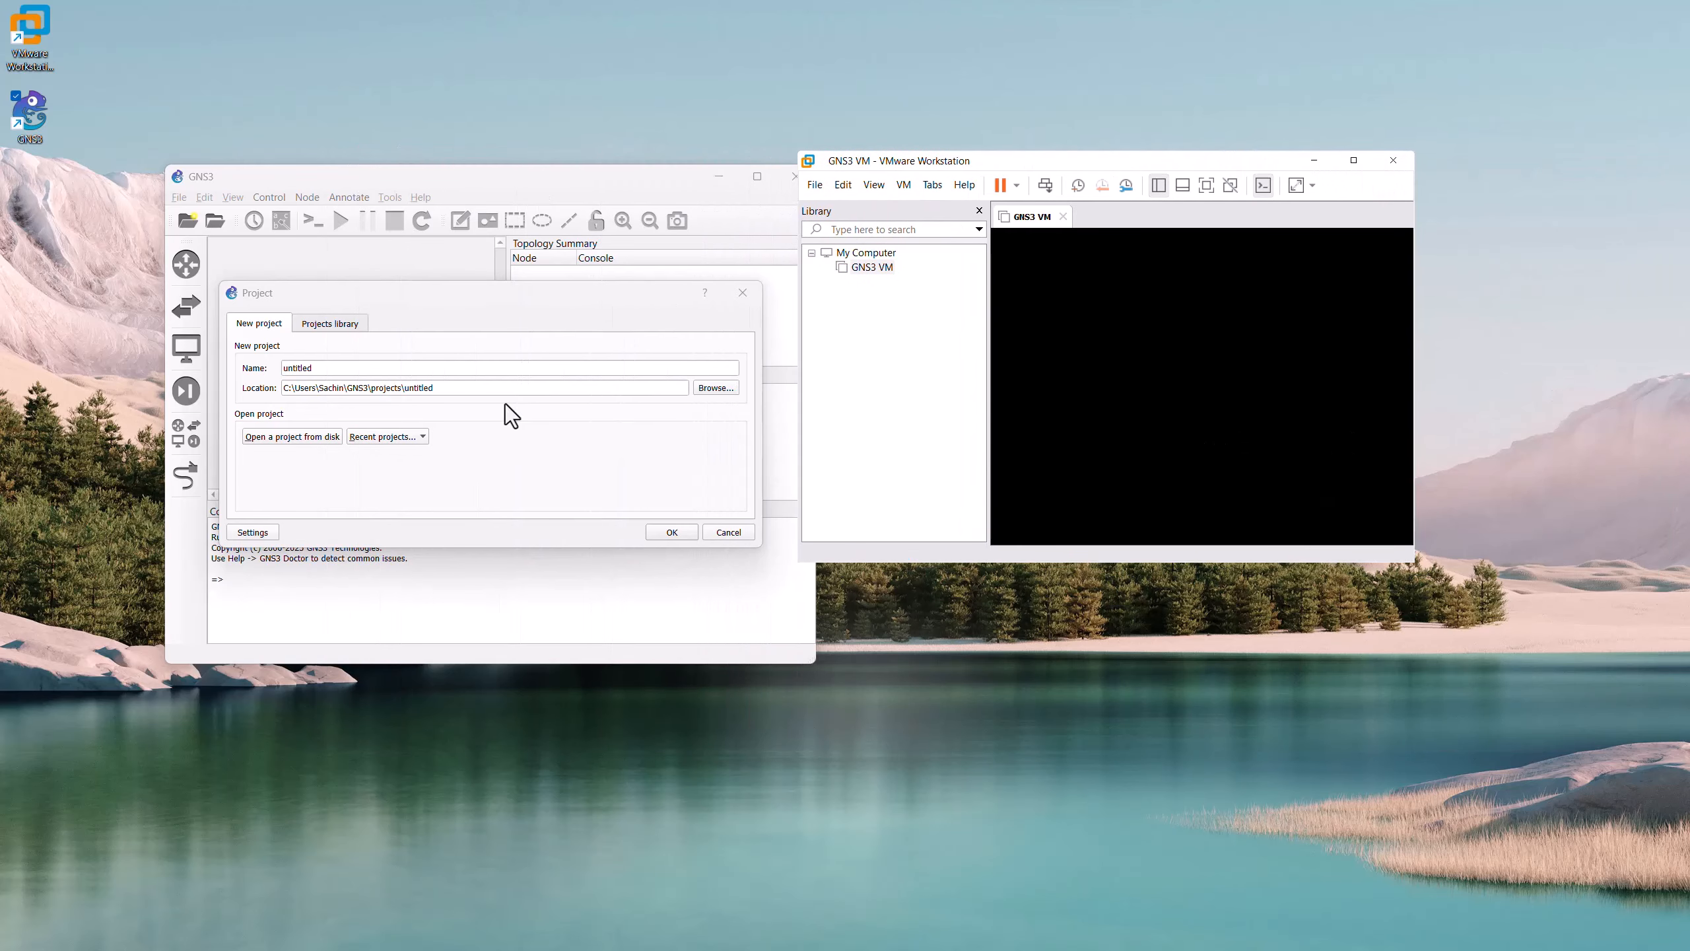
pyautogui.doubleClick(320, 368)
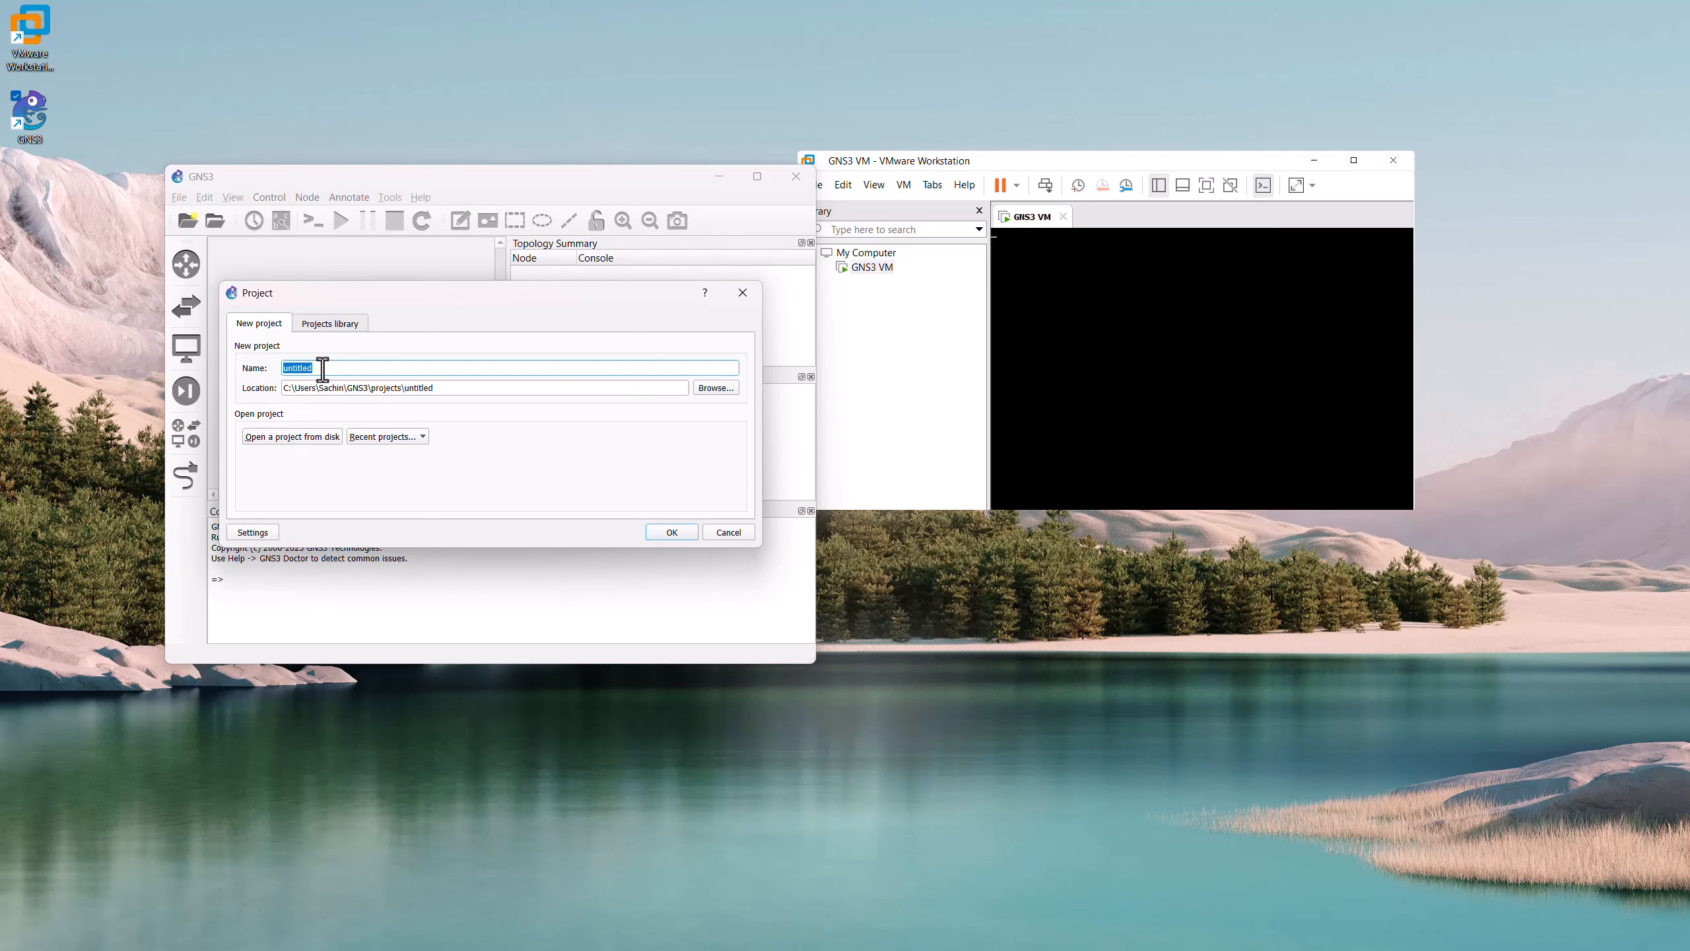
pyautogui.press('capslock')
pyautogui.write('B')
pyautogui.press('capslock')
pyautogui.write('asic12')
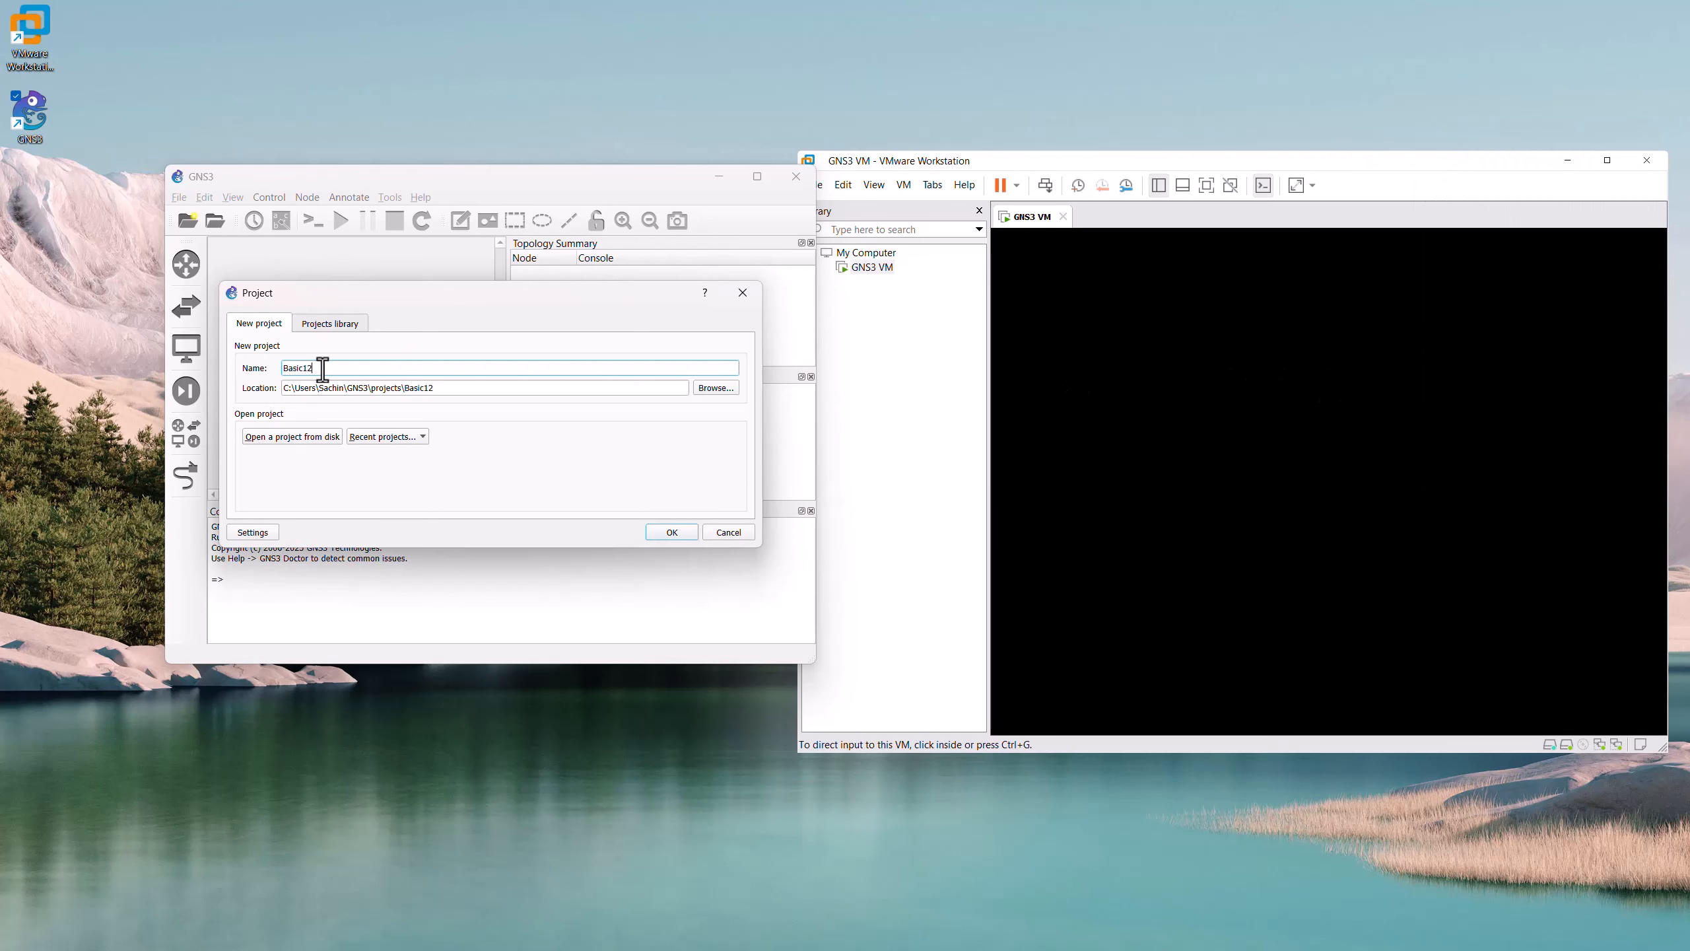
pyautogui.click(683, 533)
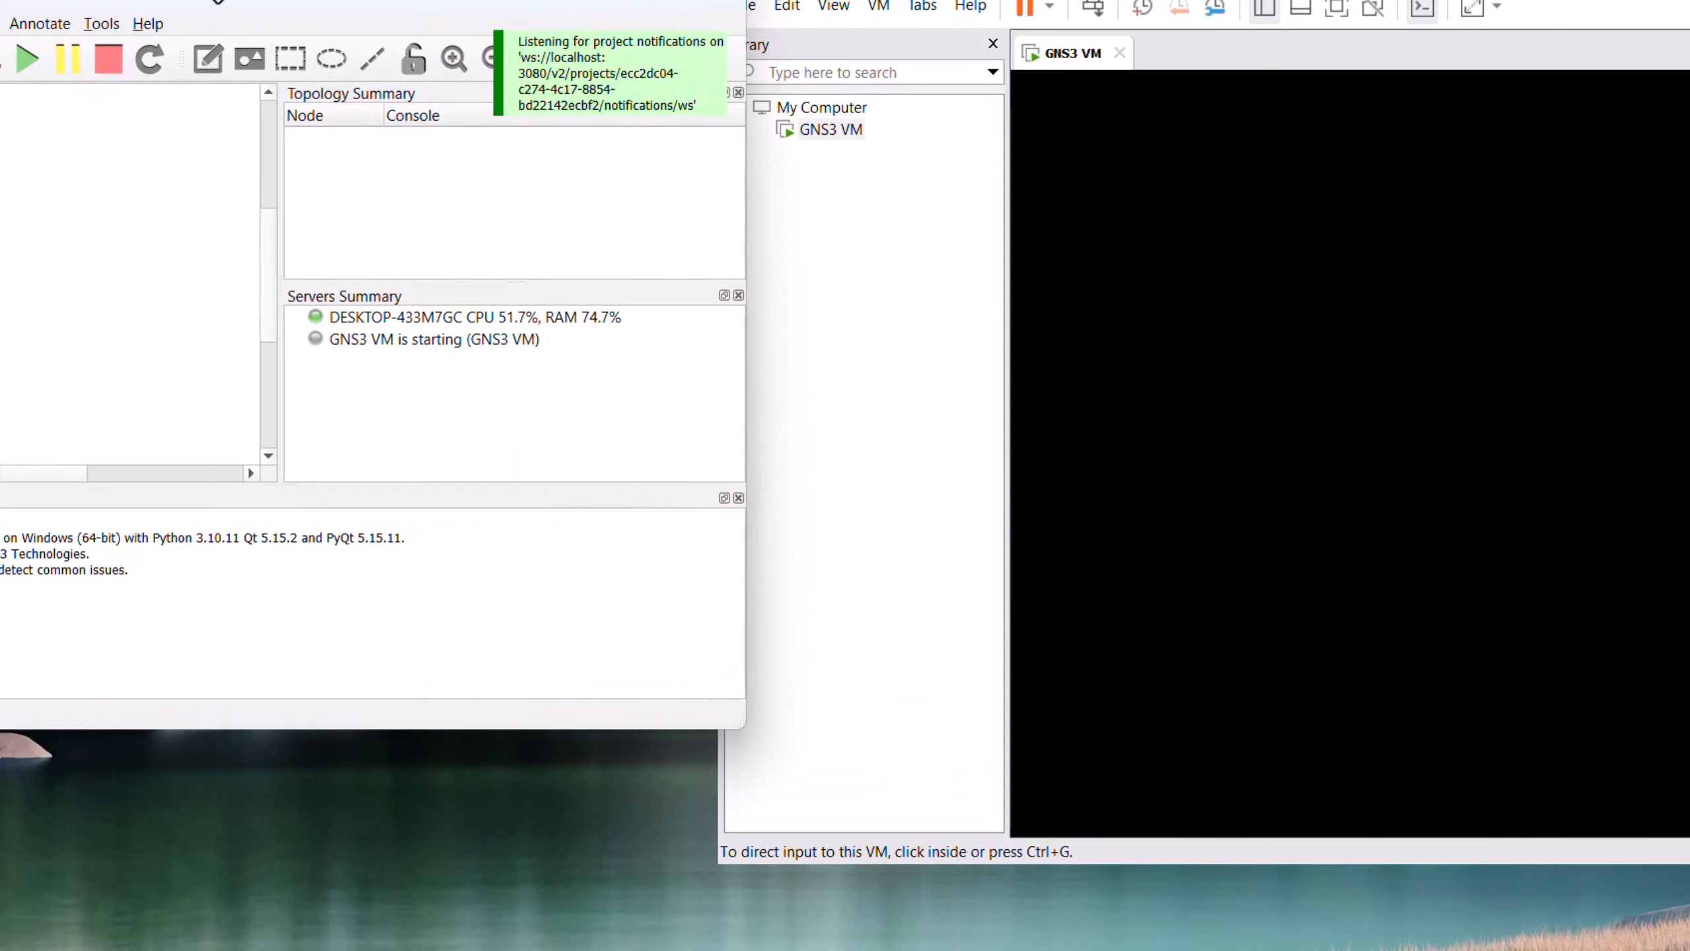
# Minimize the VMware Workstation window and maximize the GNS3 window.
pyautogui.moveTo(221, 2); pyautogui.dragTo(131, 0)
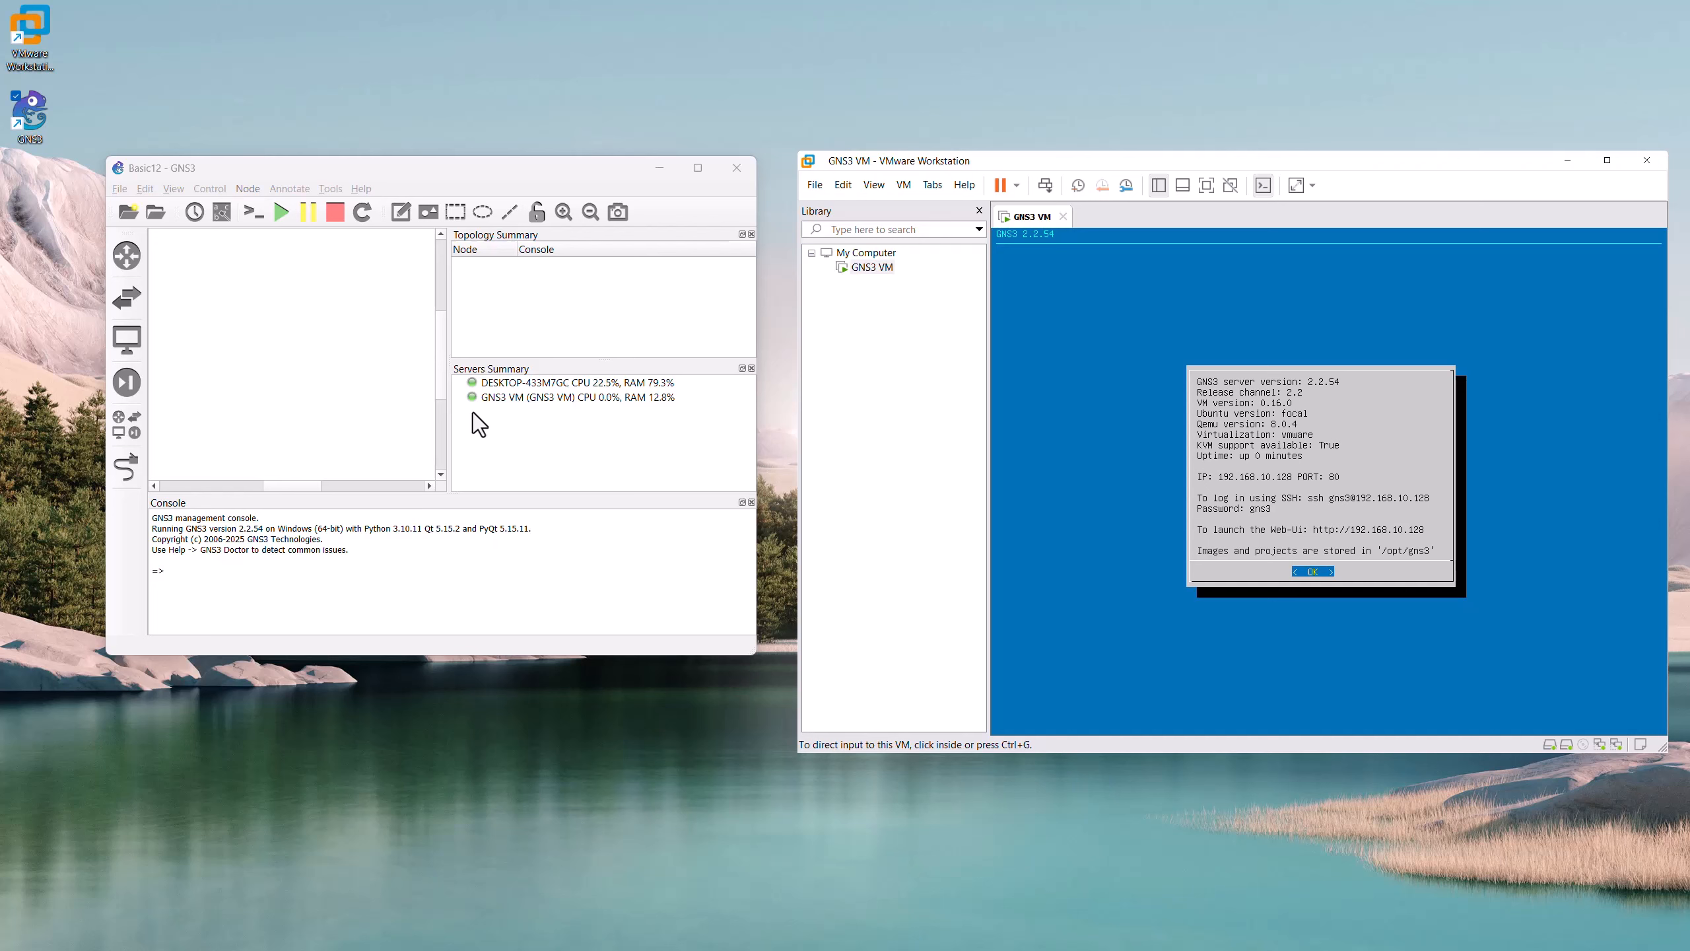
pyautogui.click(1571, 161)
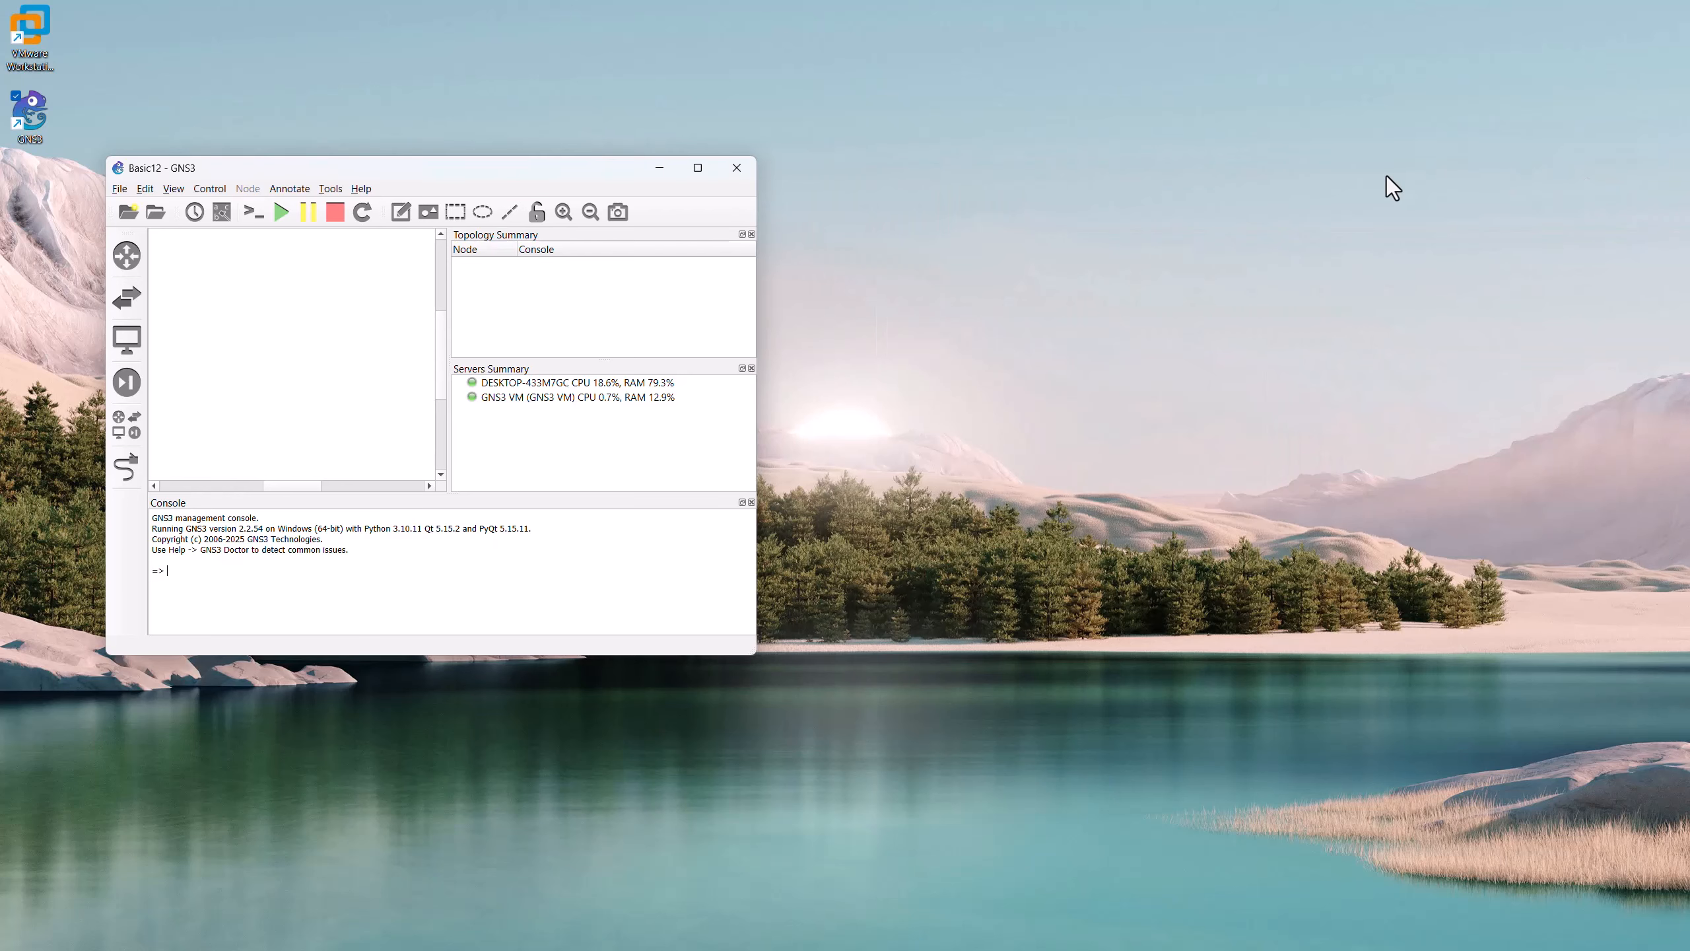
pyautogui.click(696, 173)
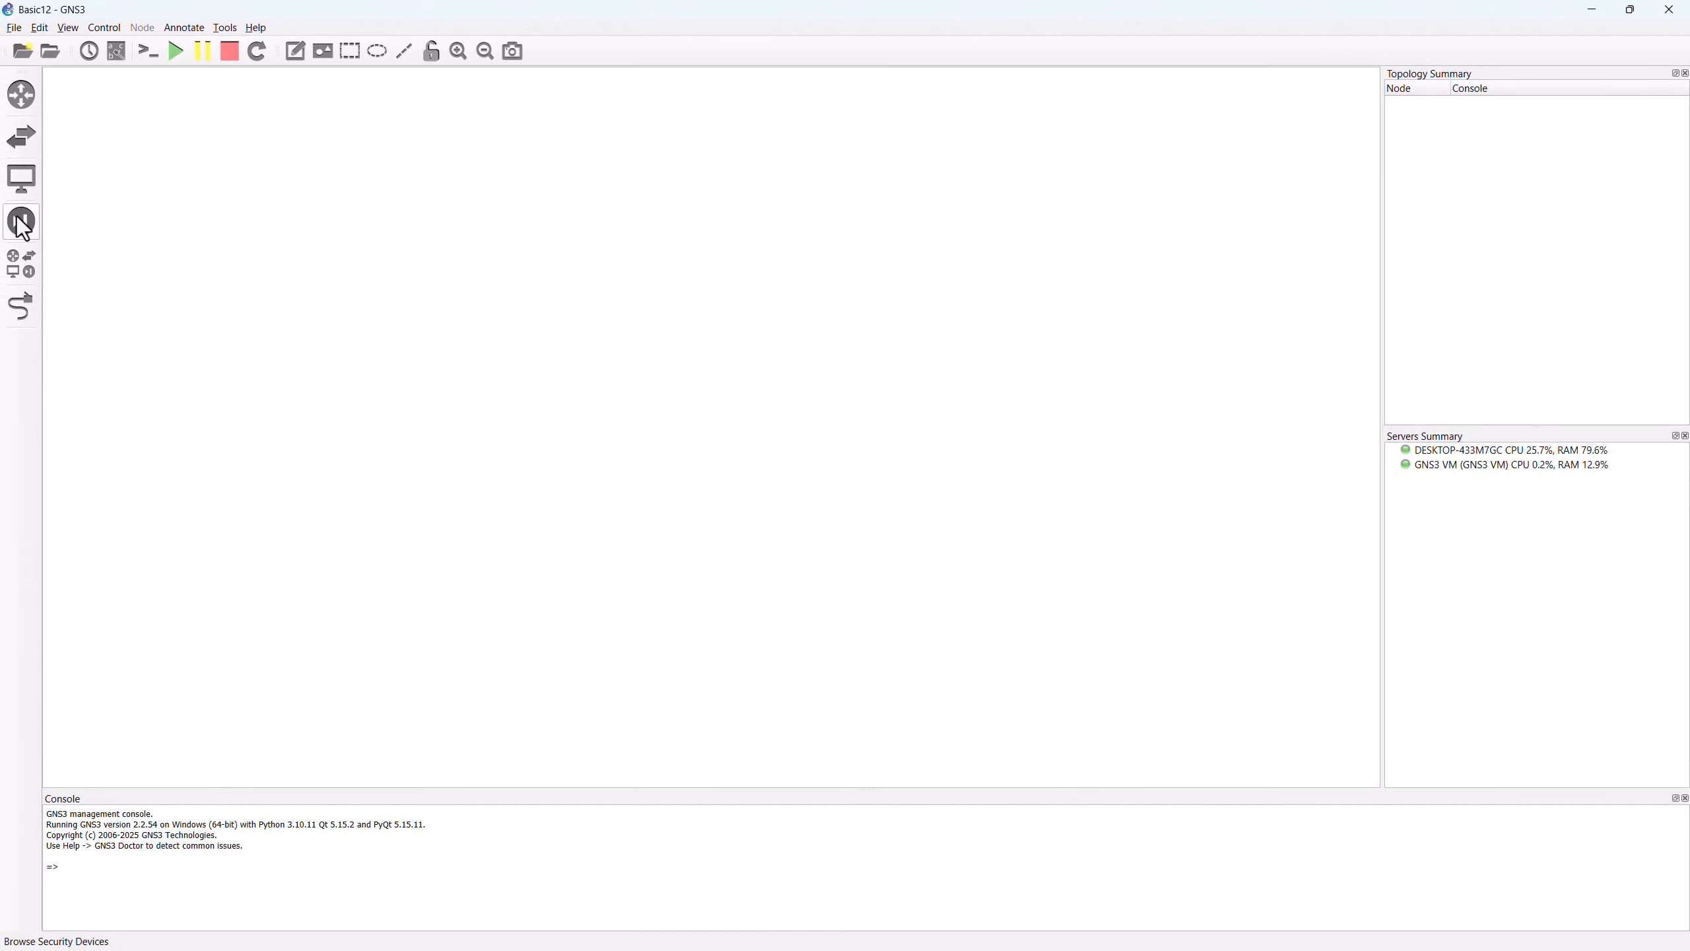
# Add a VPCS end device to the empty workspace, hosted on the GNS3 VM server.
pyautogui.click(24, 188)
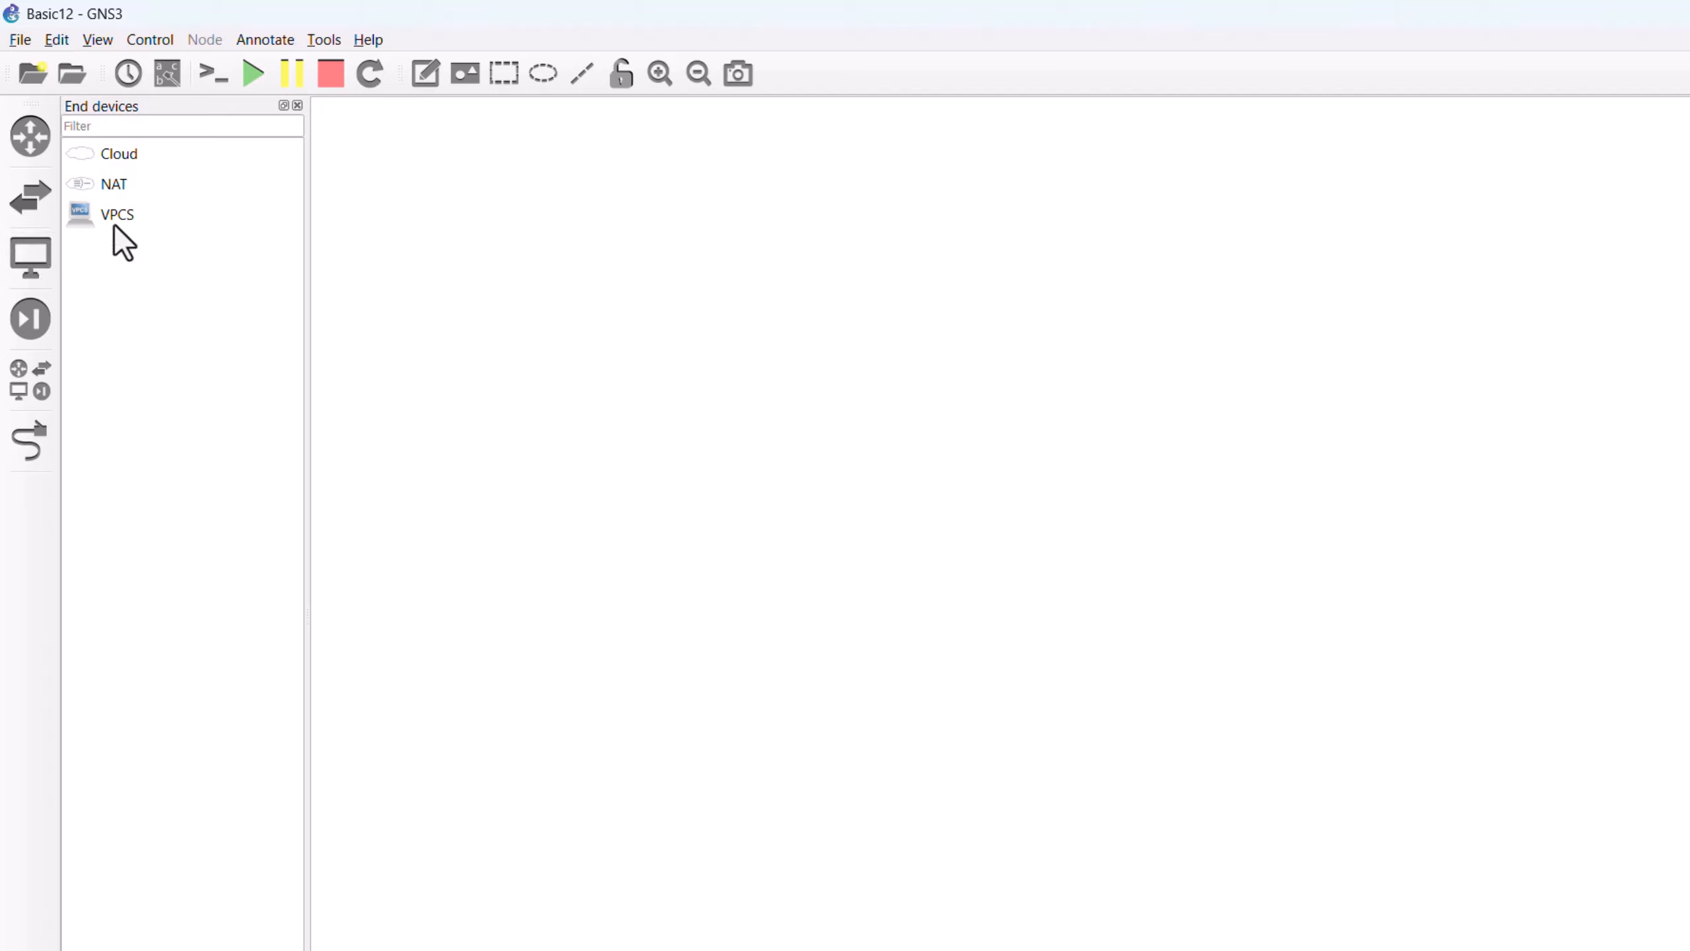
pyautogui.moveTo(116, 218); pyautogui.dragTo(797, 561)
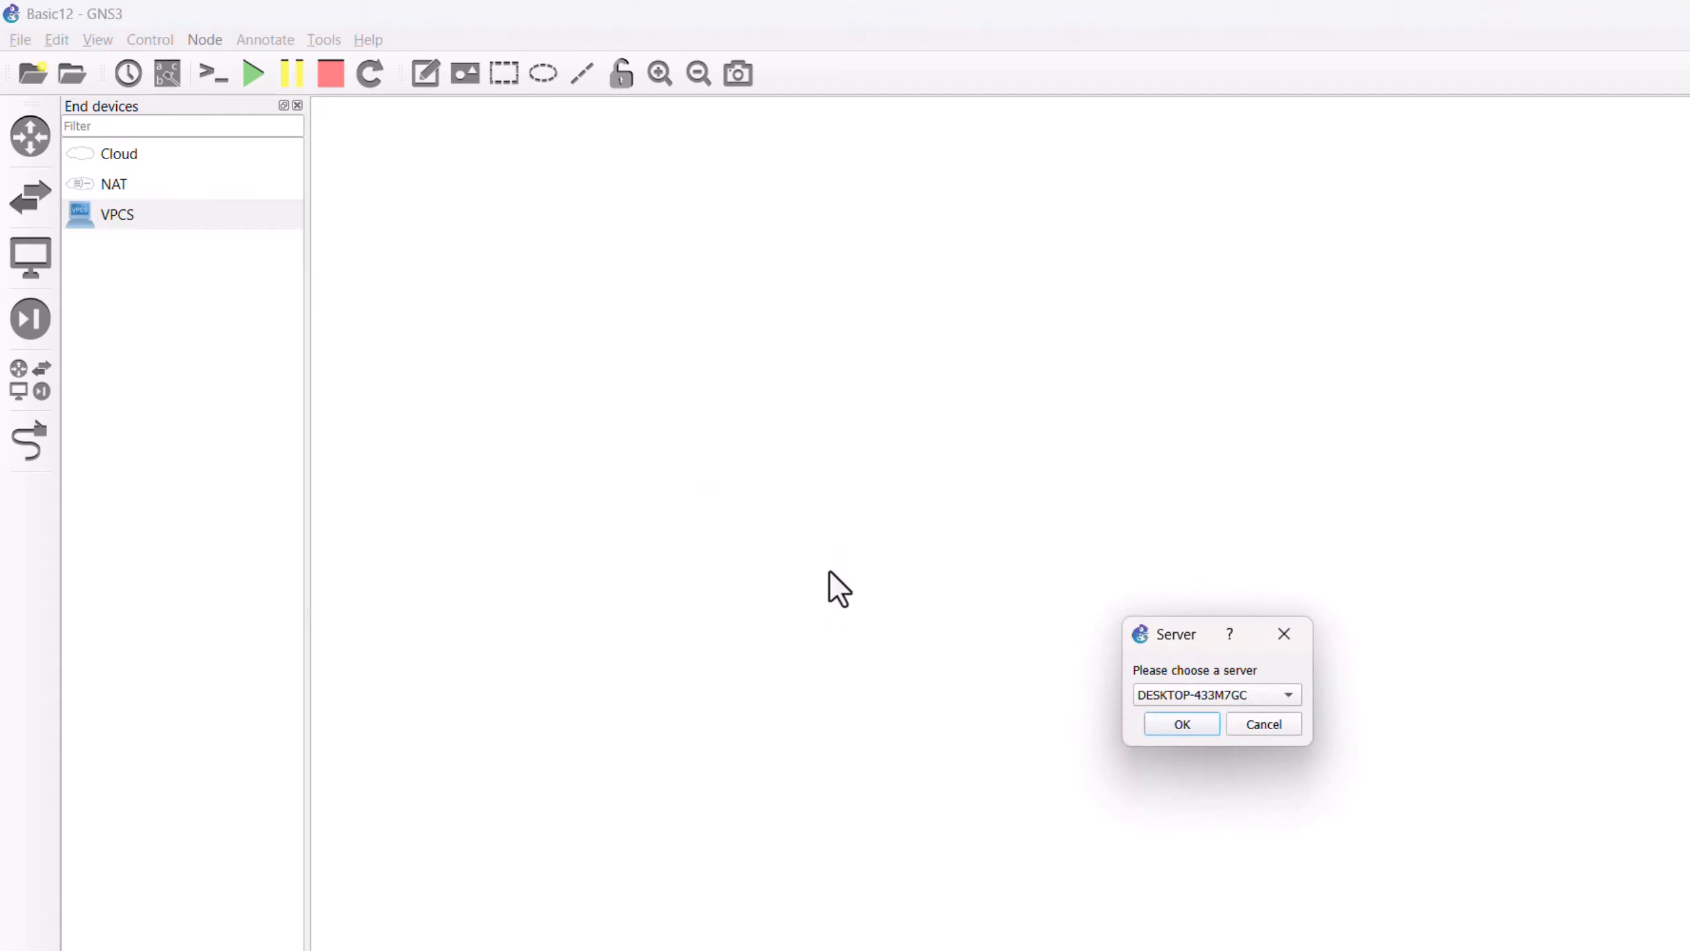
pyautogui.click(1285, 692)
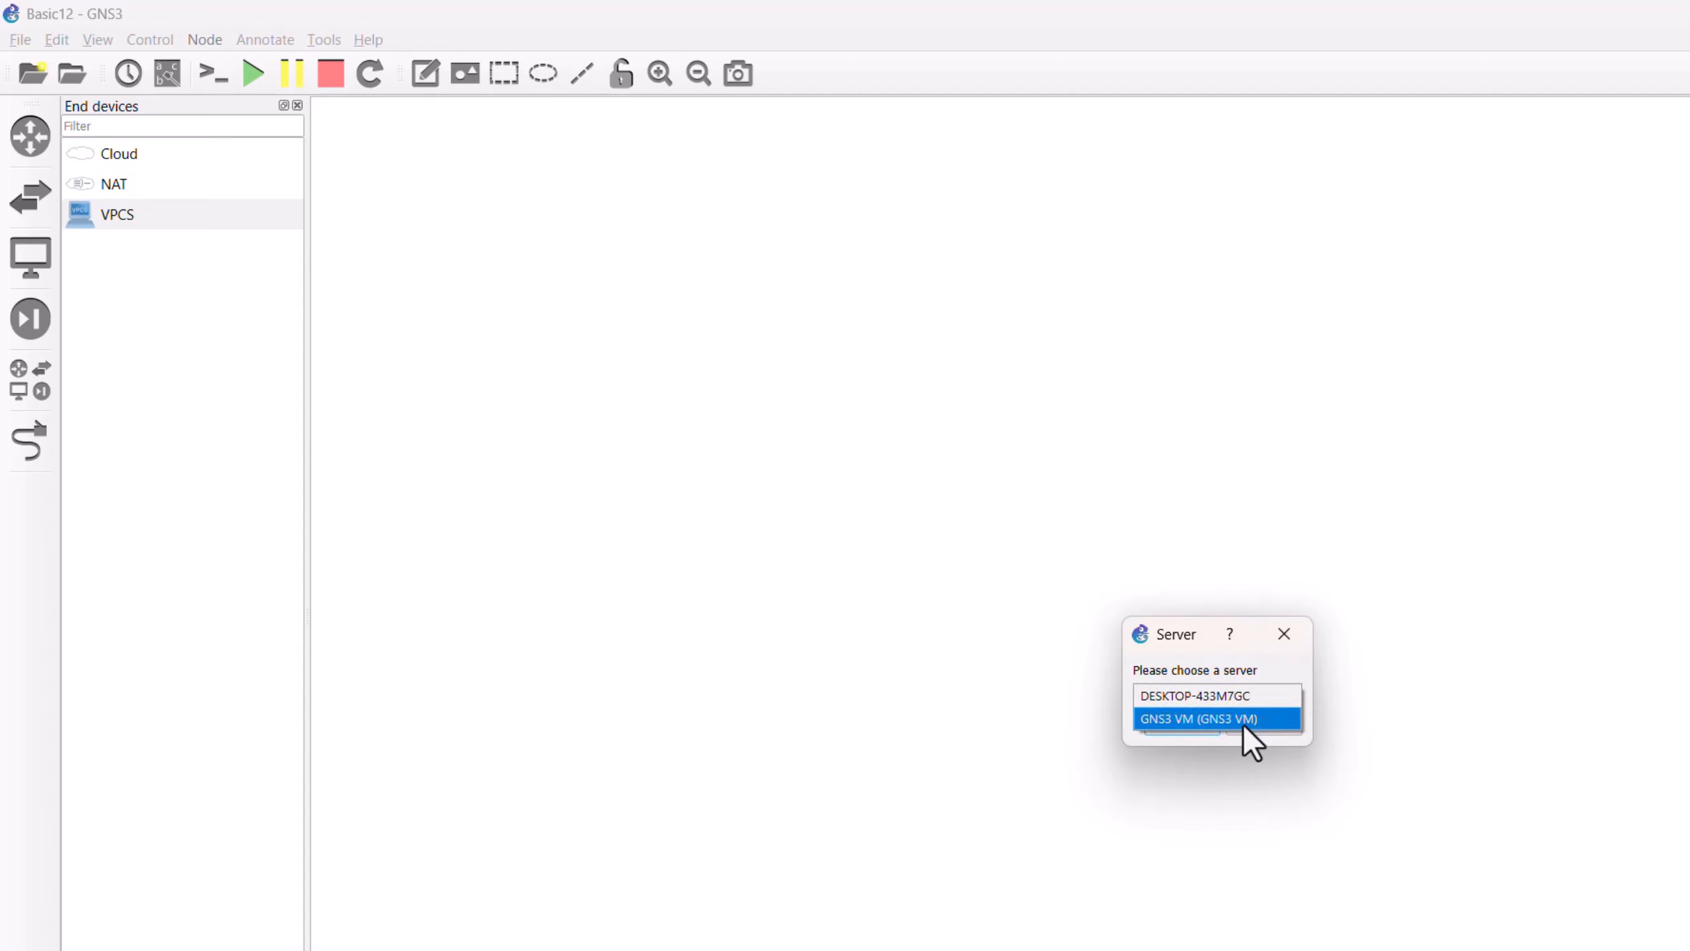
pyautogui.click(1242, 718)
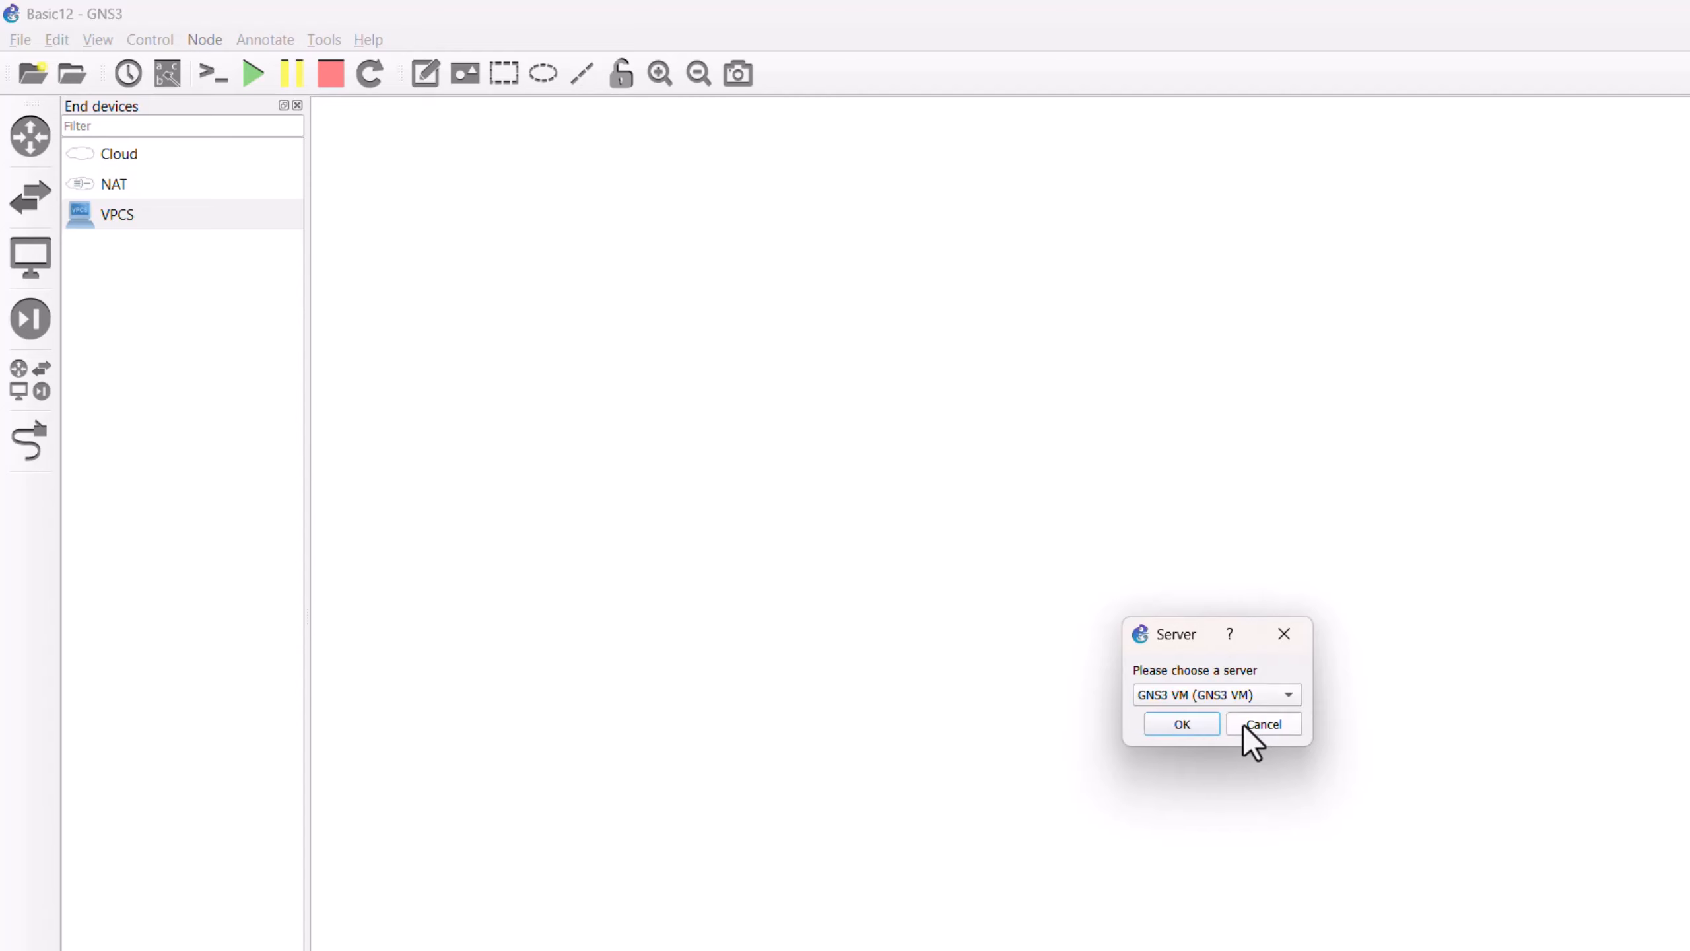
pyautogui.click(1183, 724)
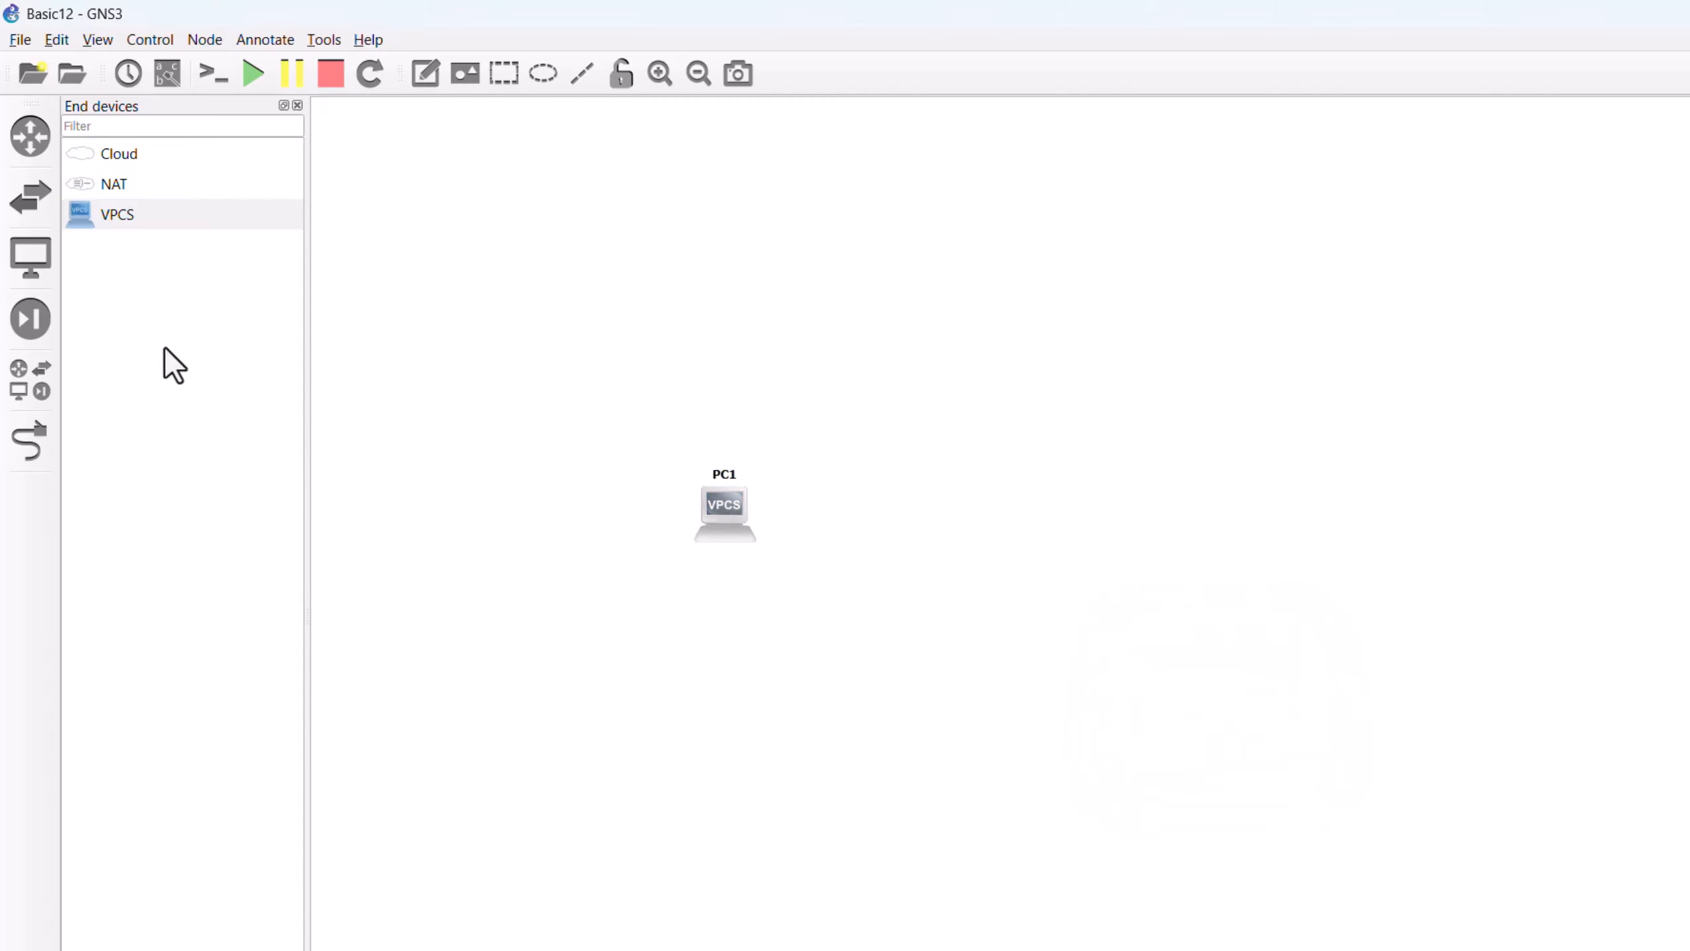
# Add a second VPCS on the GNS3 VM server and place it roughly level with PC1, to its right.
pyautogui.moveTo(79, 216); pyautogui.dragTo(1180, 572)
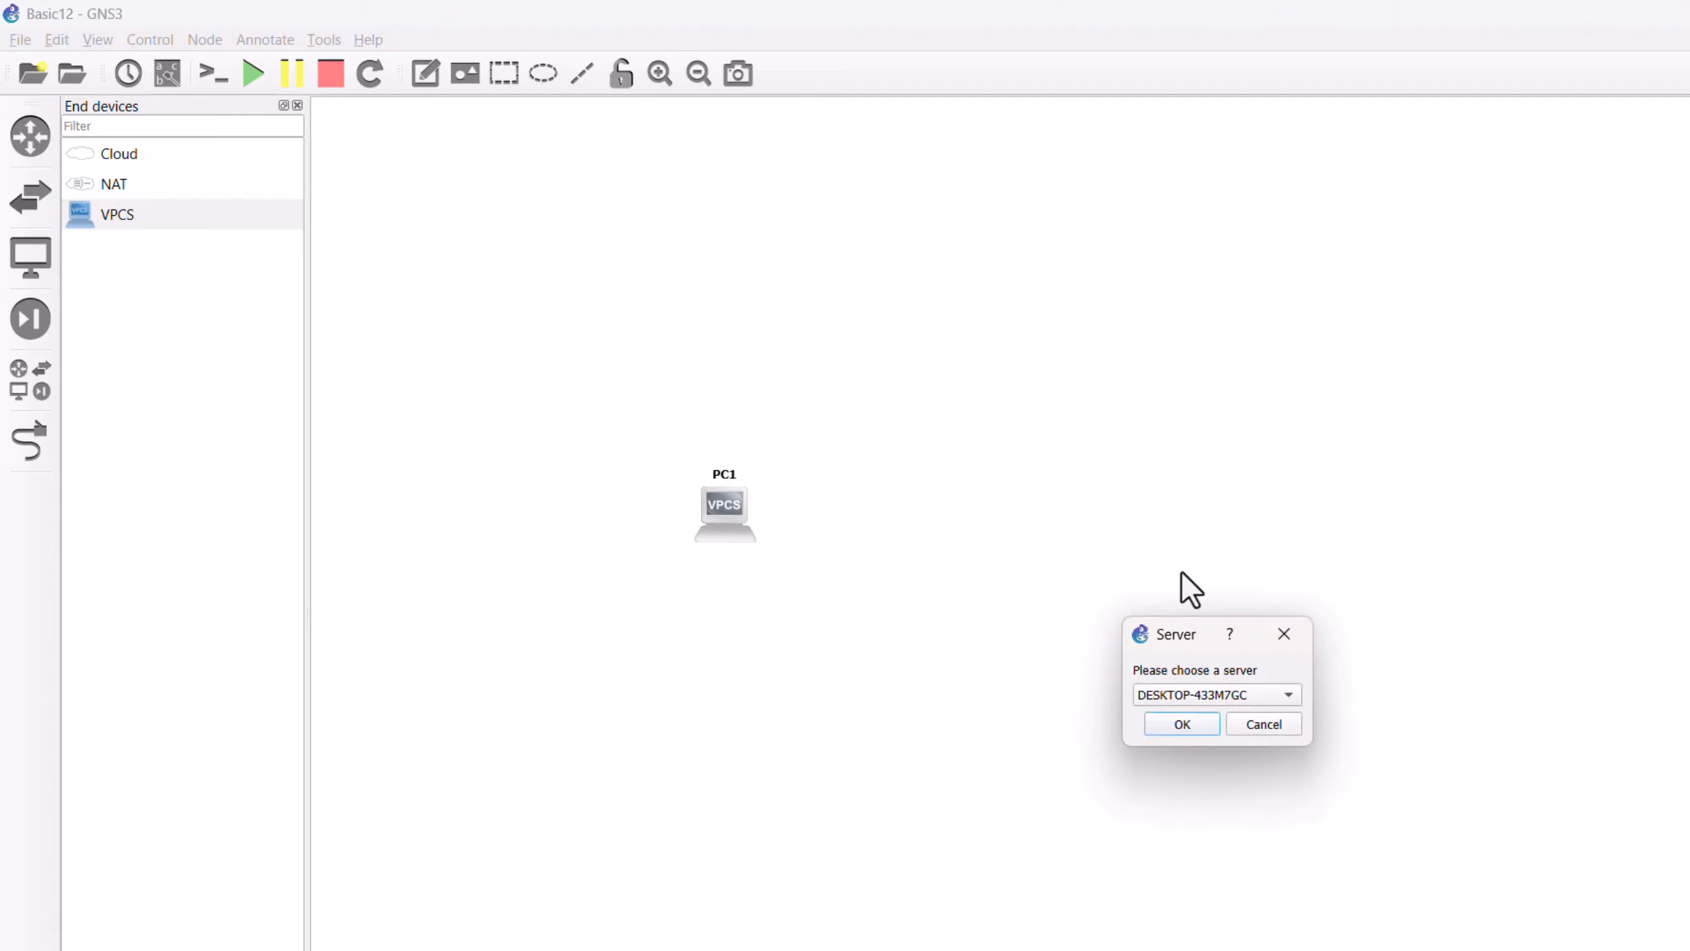
pyautogui.click(1286, 694)
pyautogui.click(1242, 721)
pyautogui.click(1183, 732)
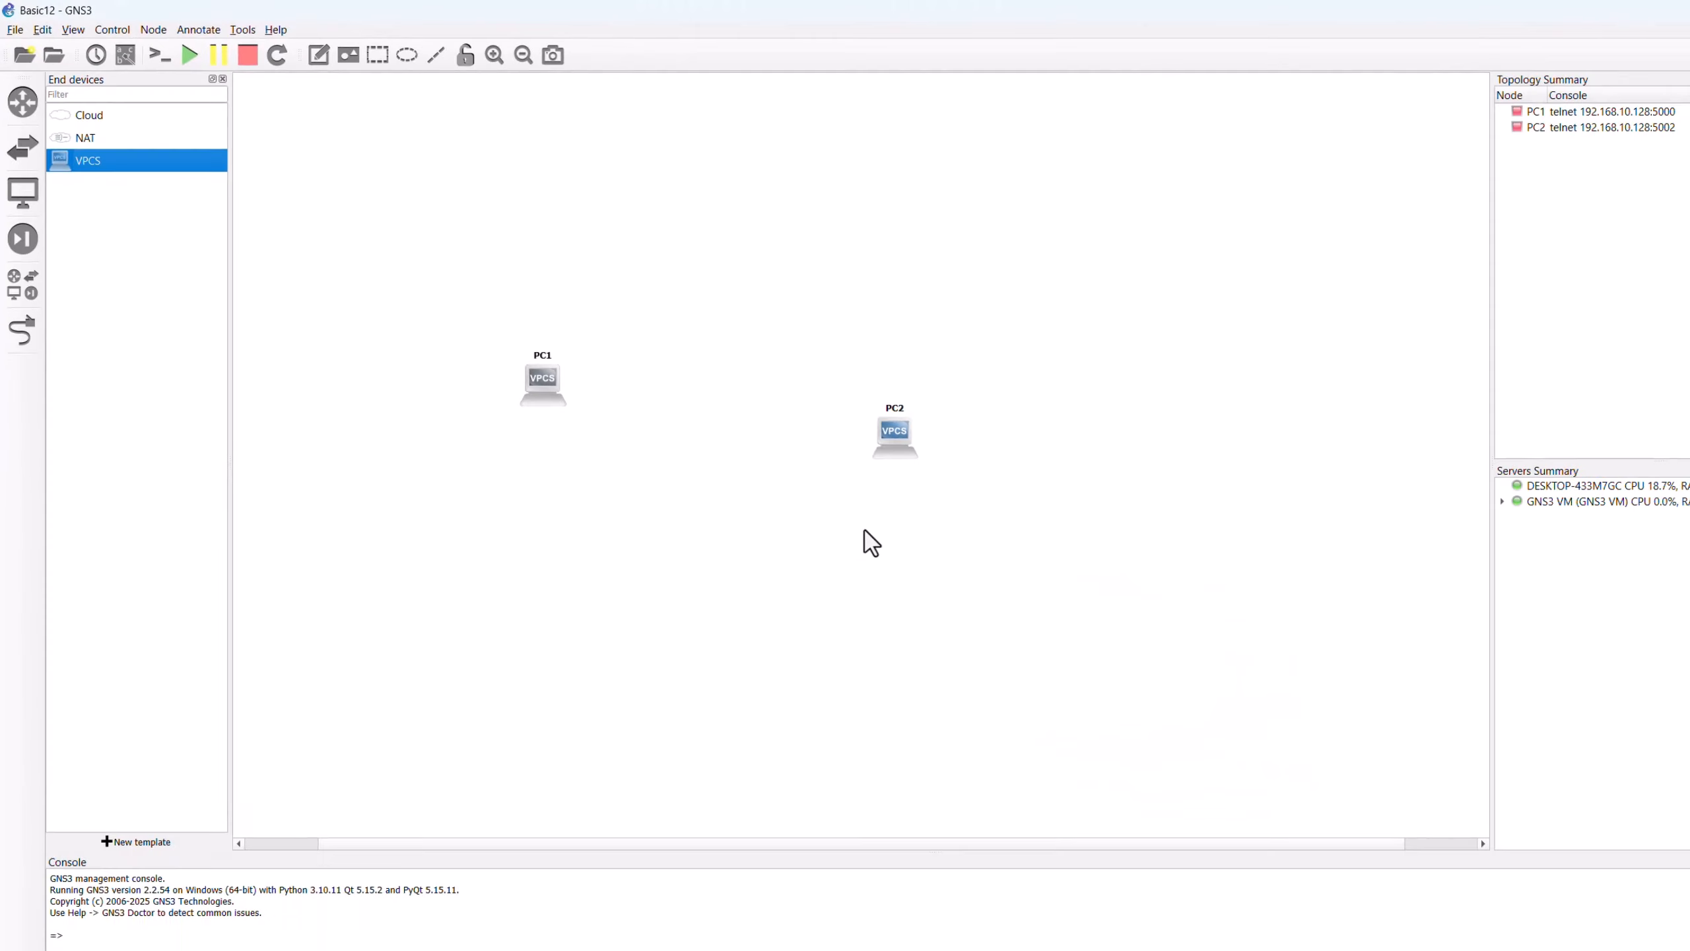
pyautogui.moveTo(892, 436); pyautogui.dragTo(839, 386)
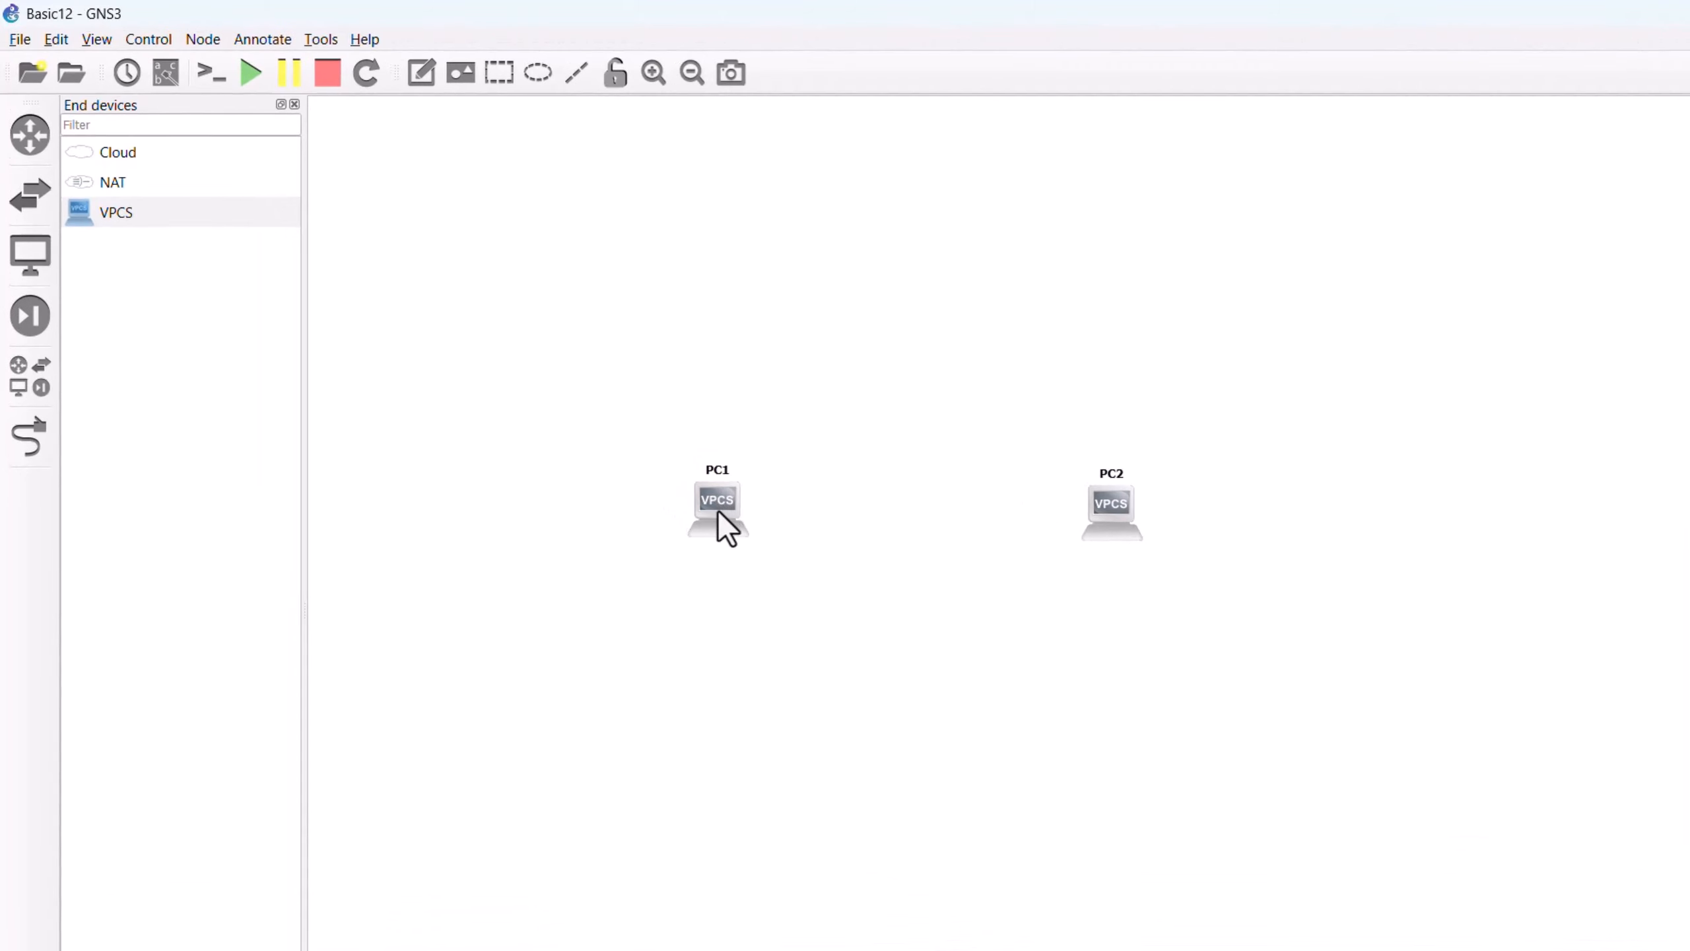
pyautogui.moveTo(717, 508)
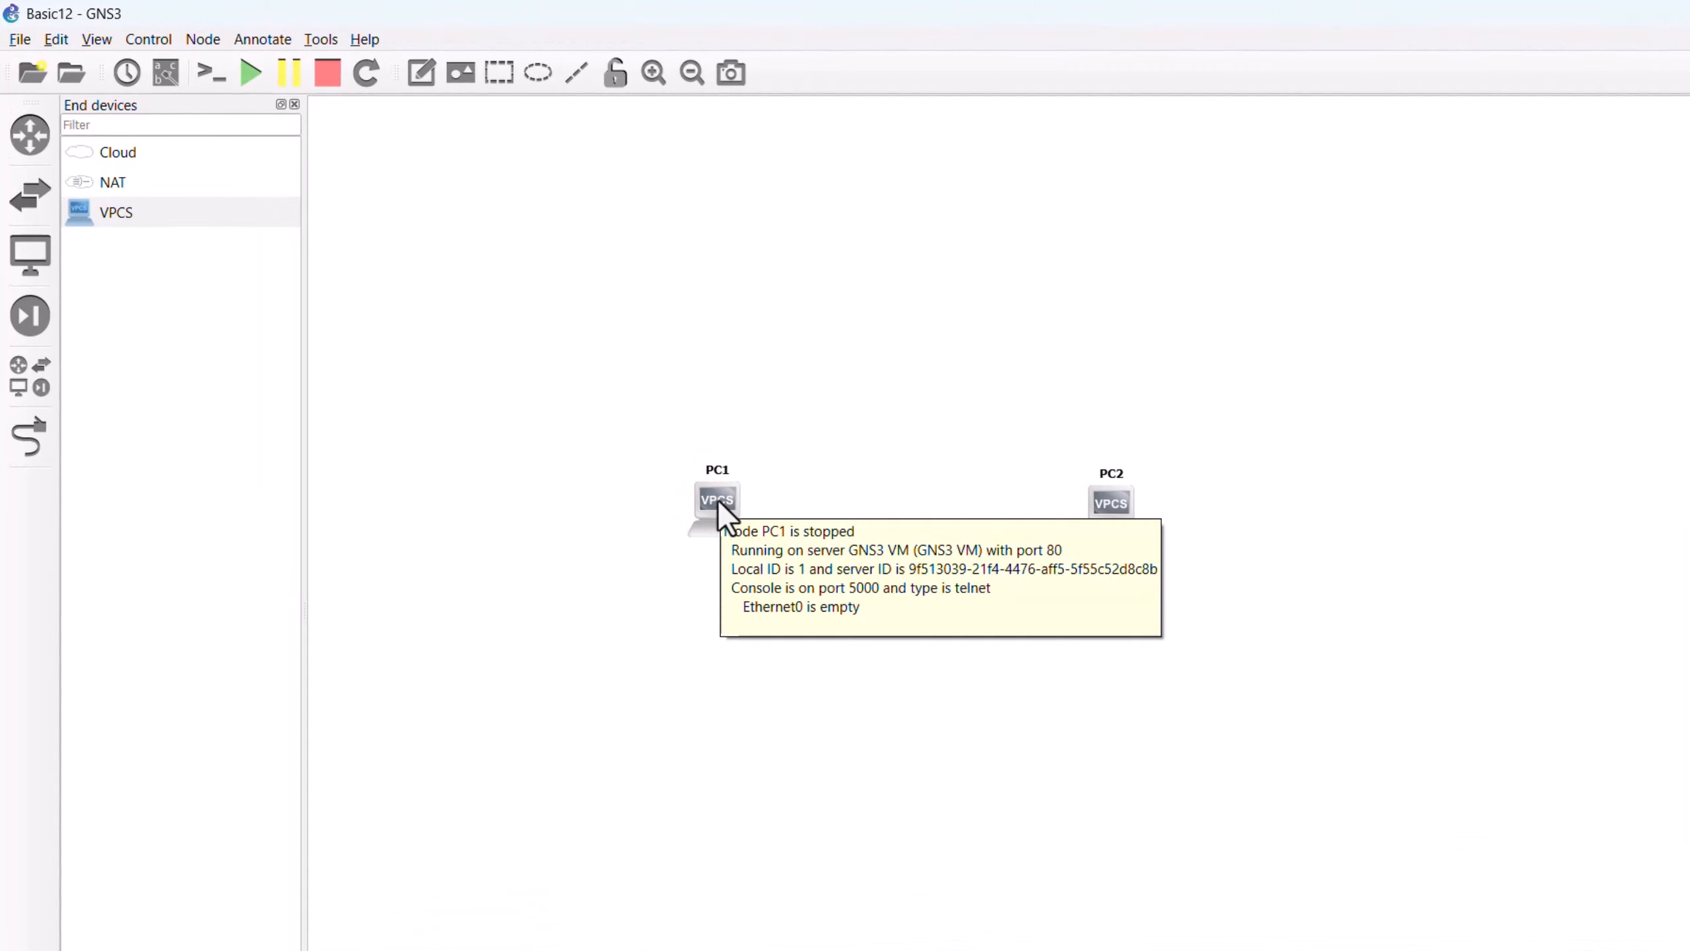
pyautogui.rightClick(712, 498)
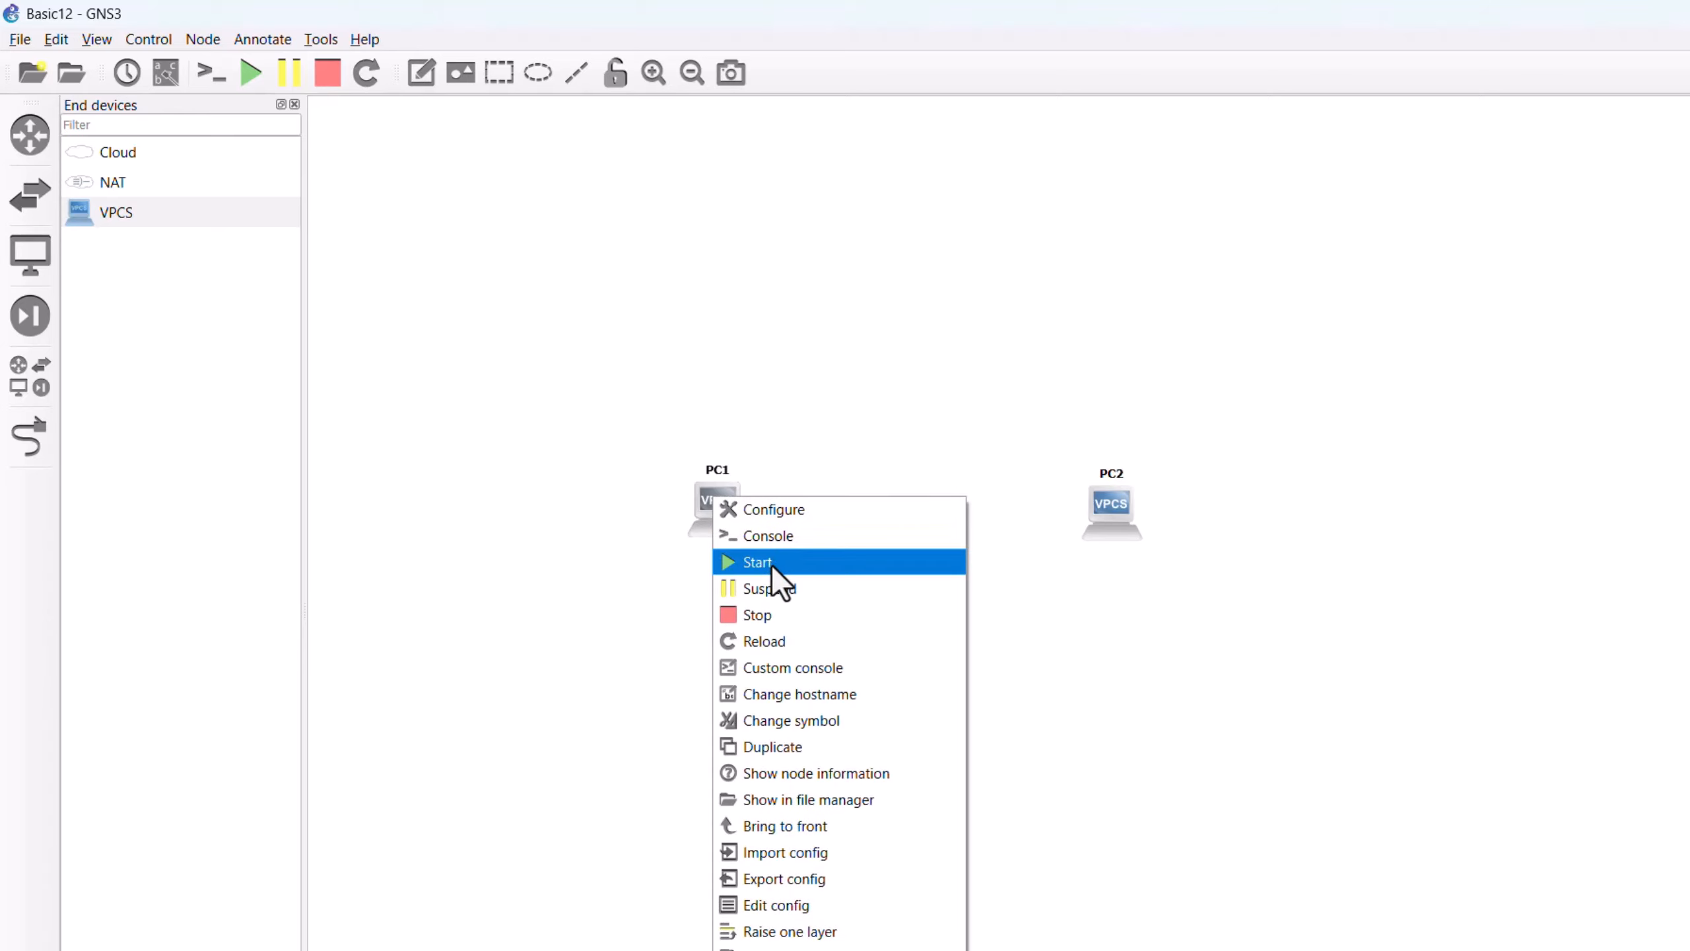
pyautogui.click(858, 400)
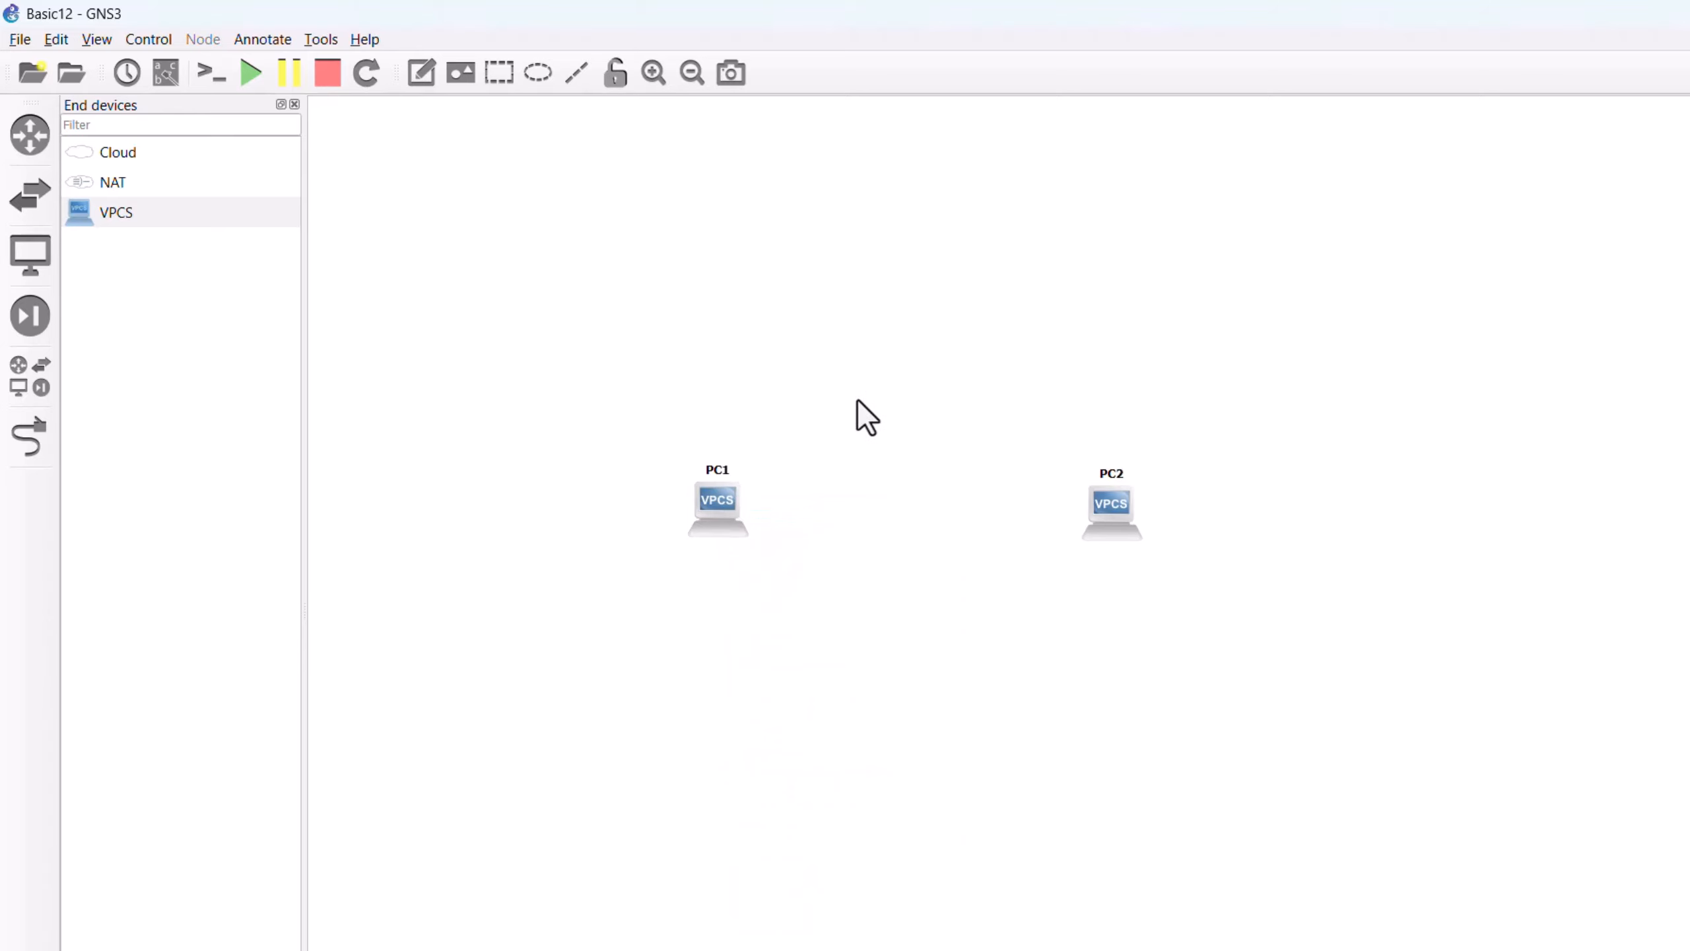
pyautogui.rightClick(1117, 503)
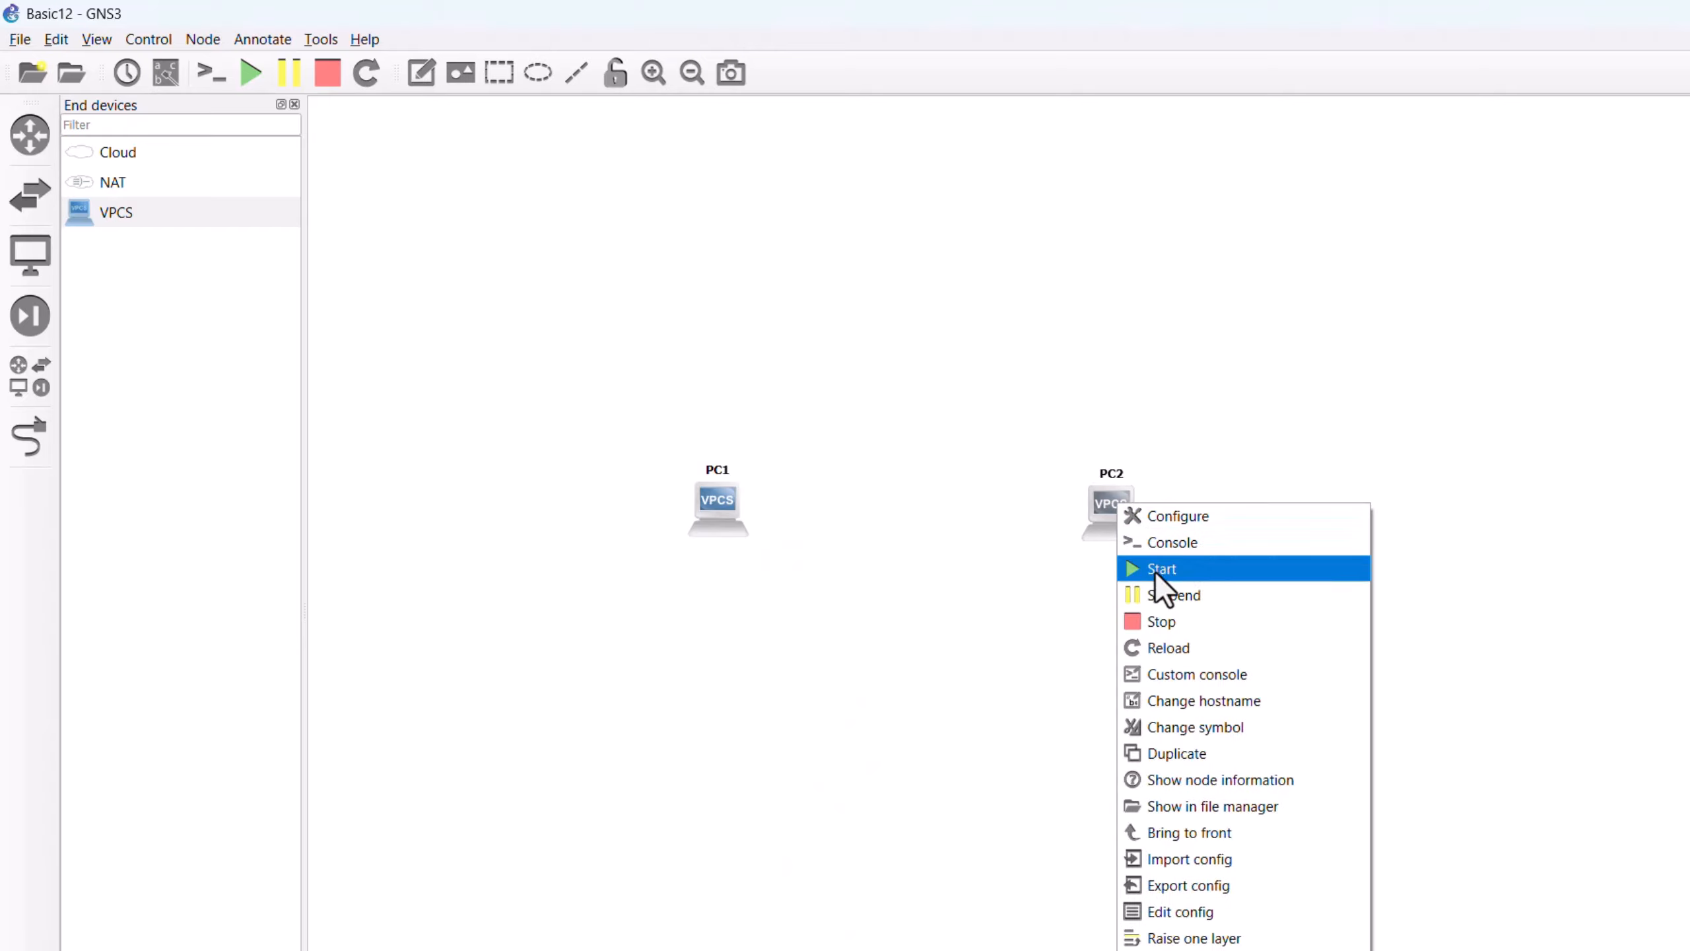
pyautogui.click(927, 487)
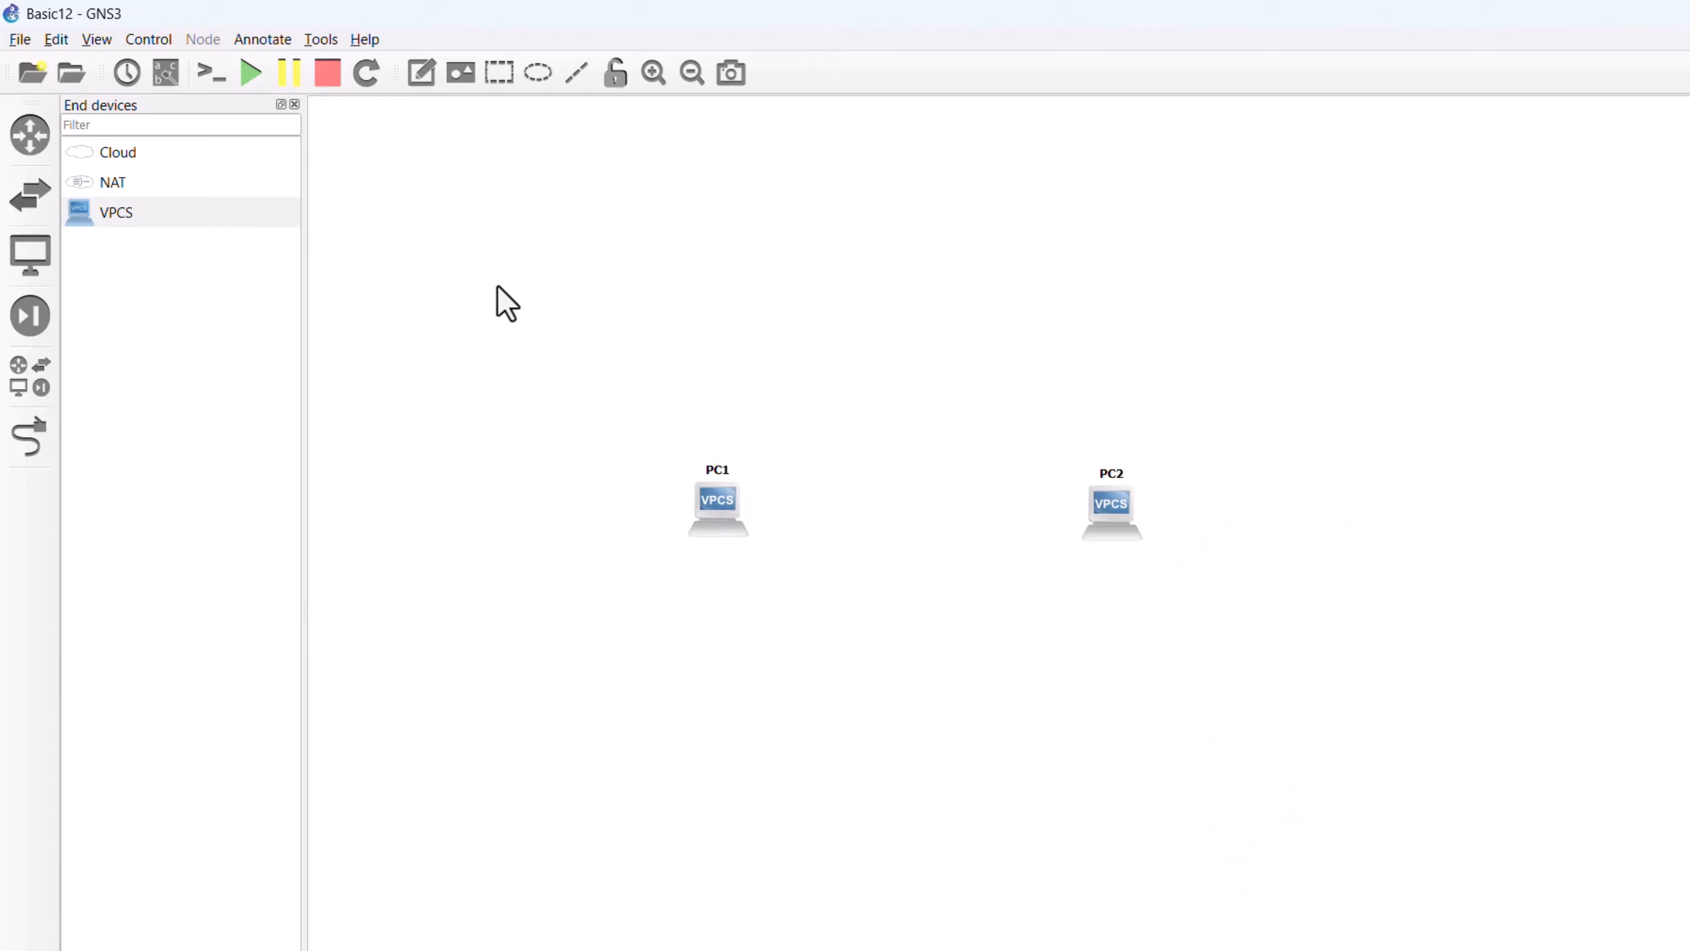
# Start all devices in the topology.
pyautogui.click(247, 72)
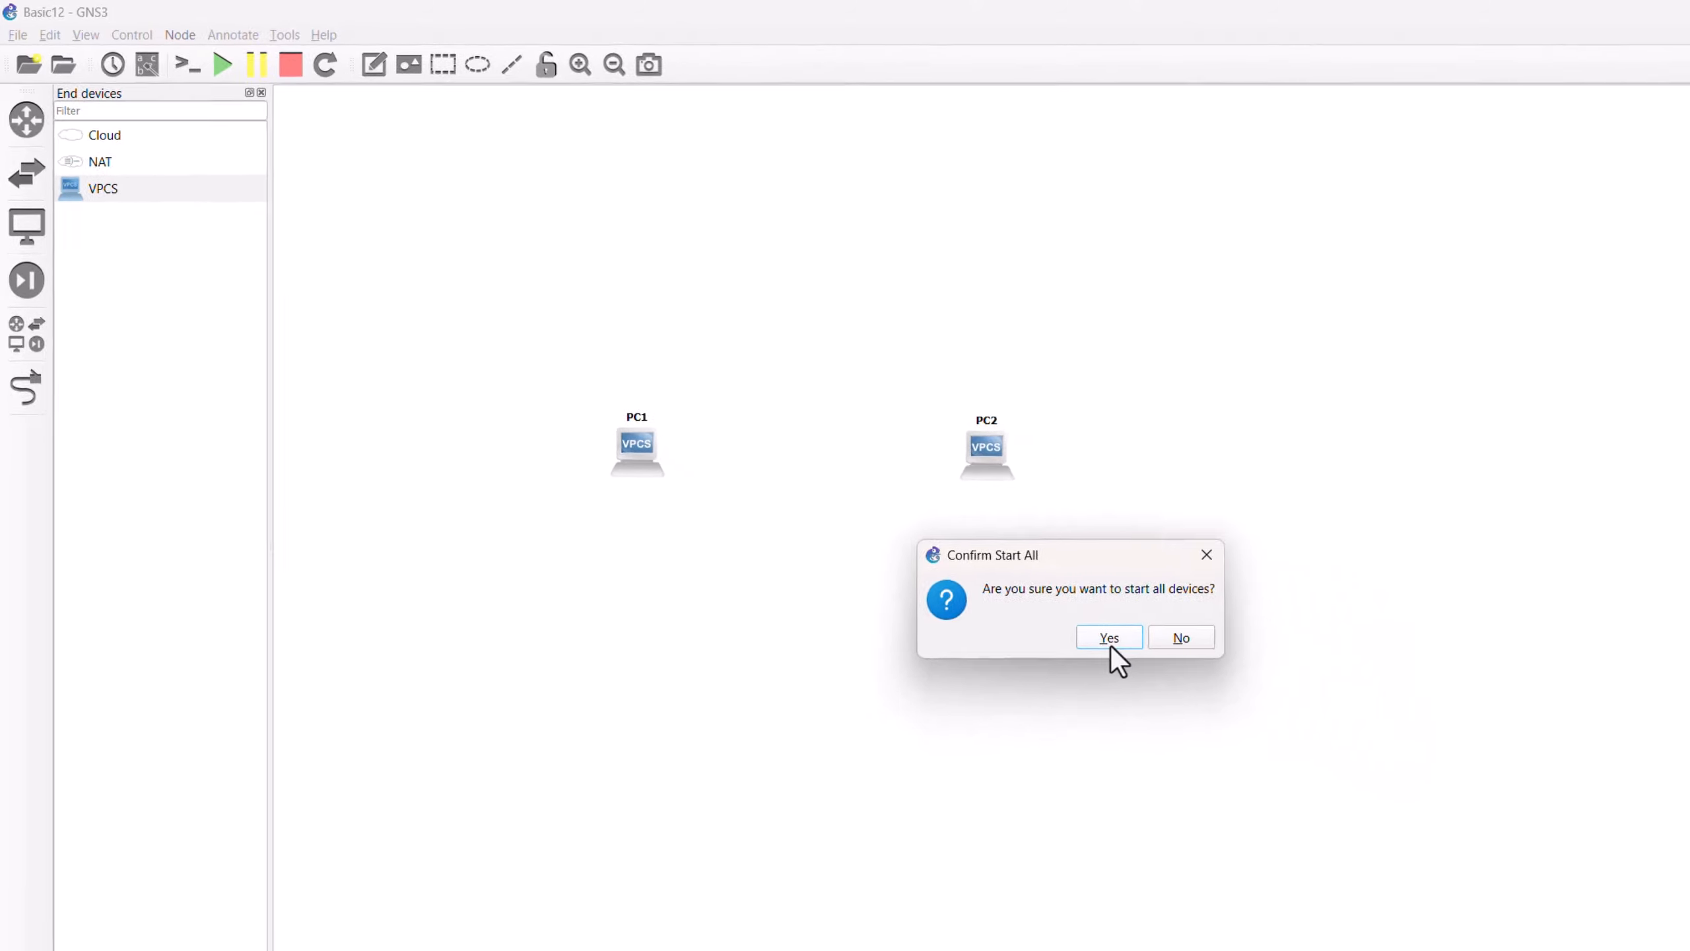
pyautogui.click(1249, 718)
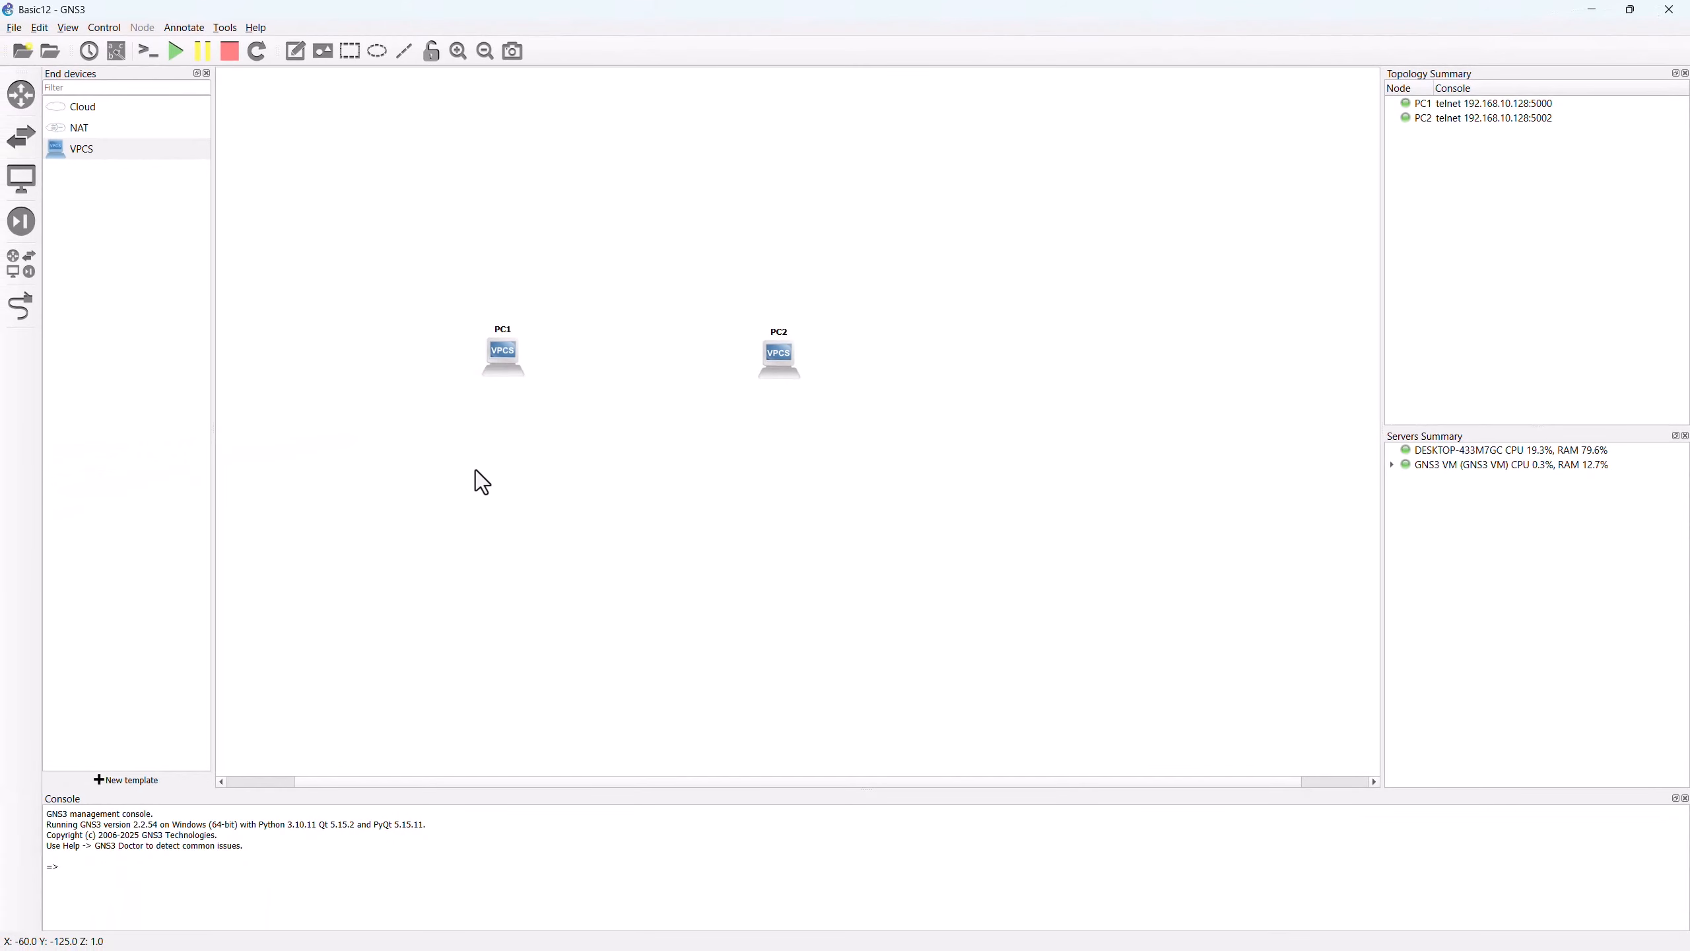
# Link PC1's Ethernet0 port to PC2's Ethernet0 port.
pyautogui.click(23, 314)
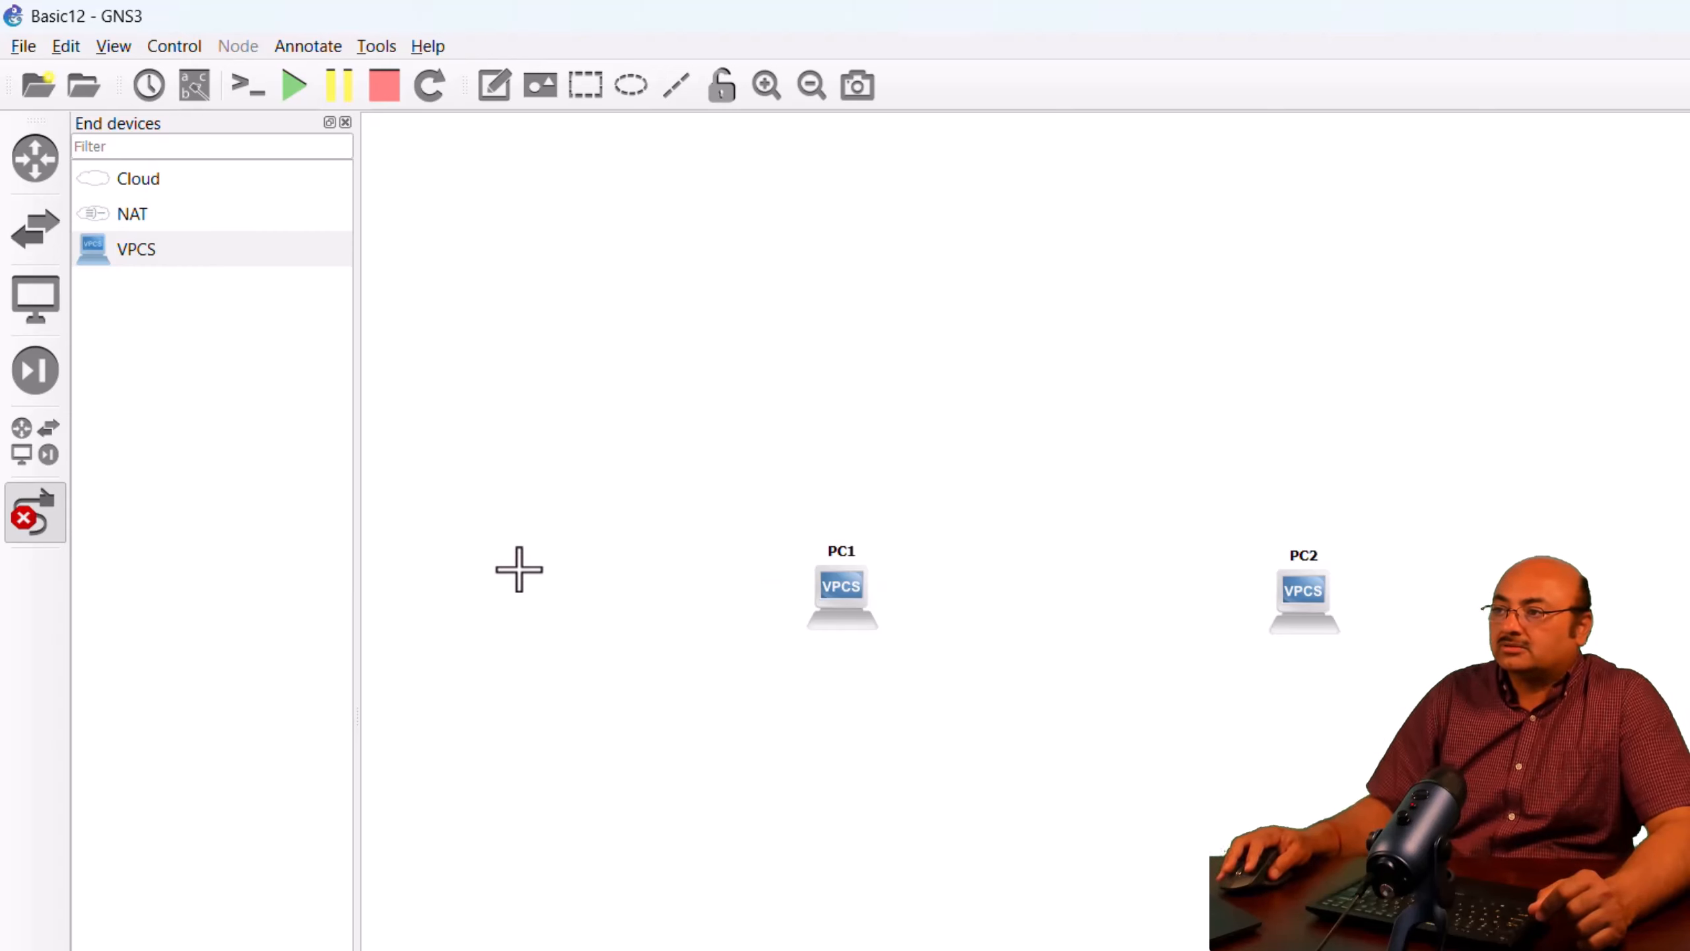
pyautogui.moveTo(845, 592)
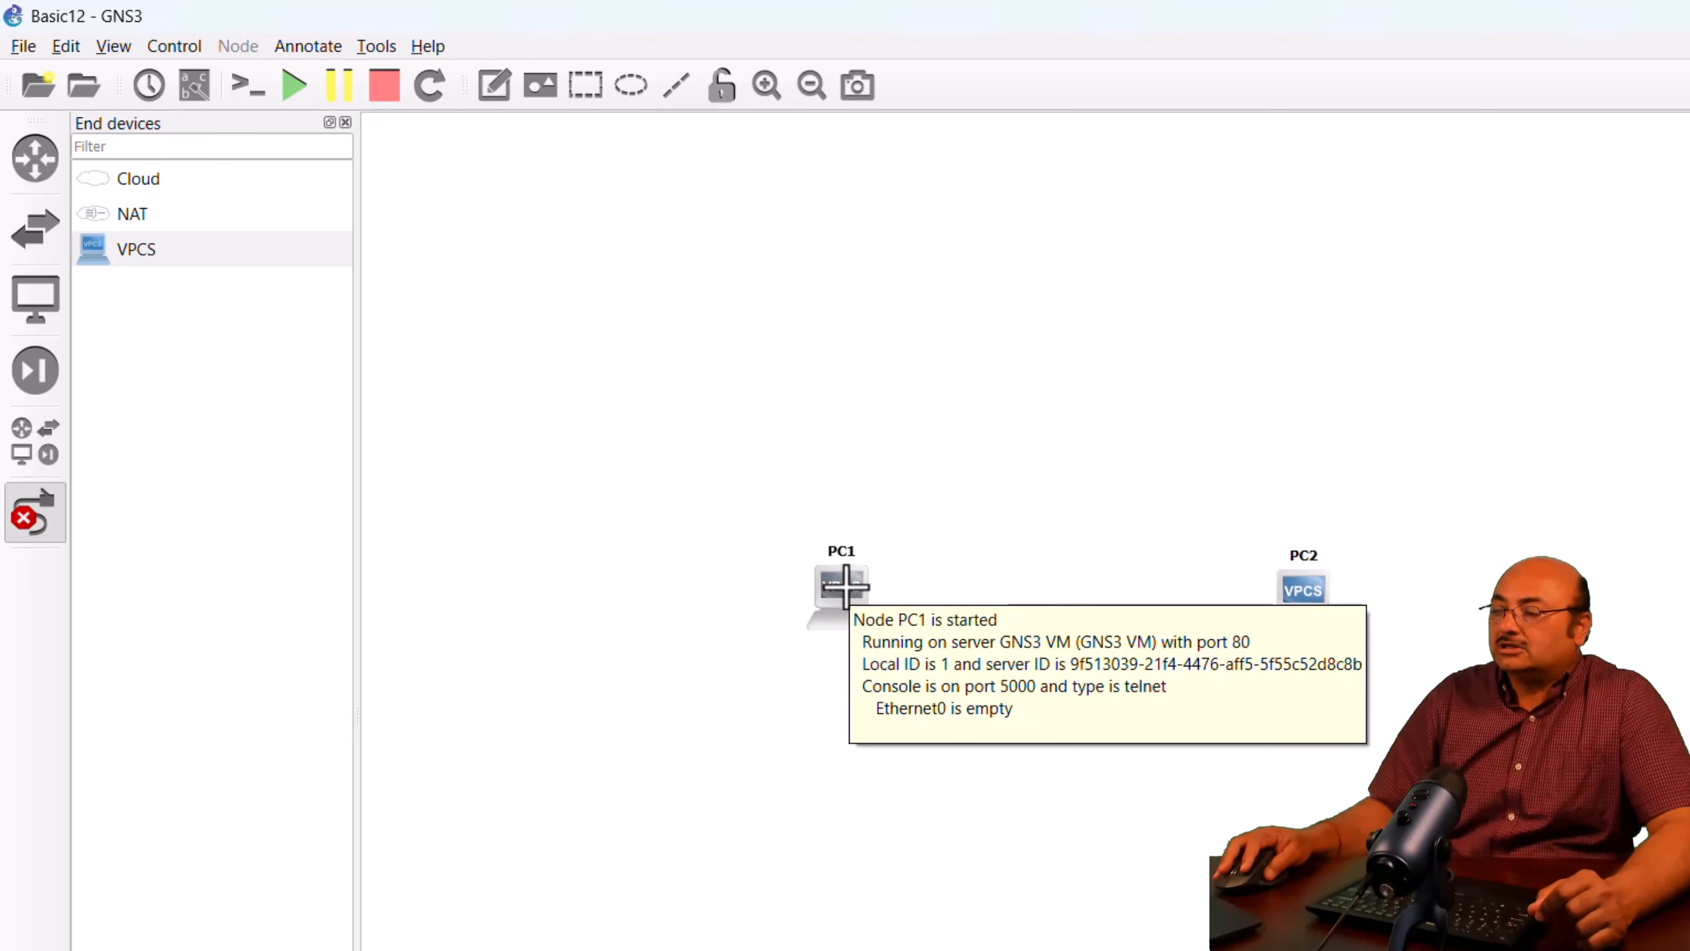
pyautogui.click(845, 586)
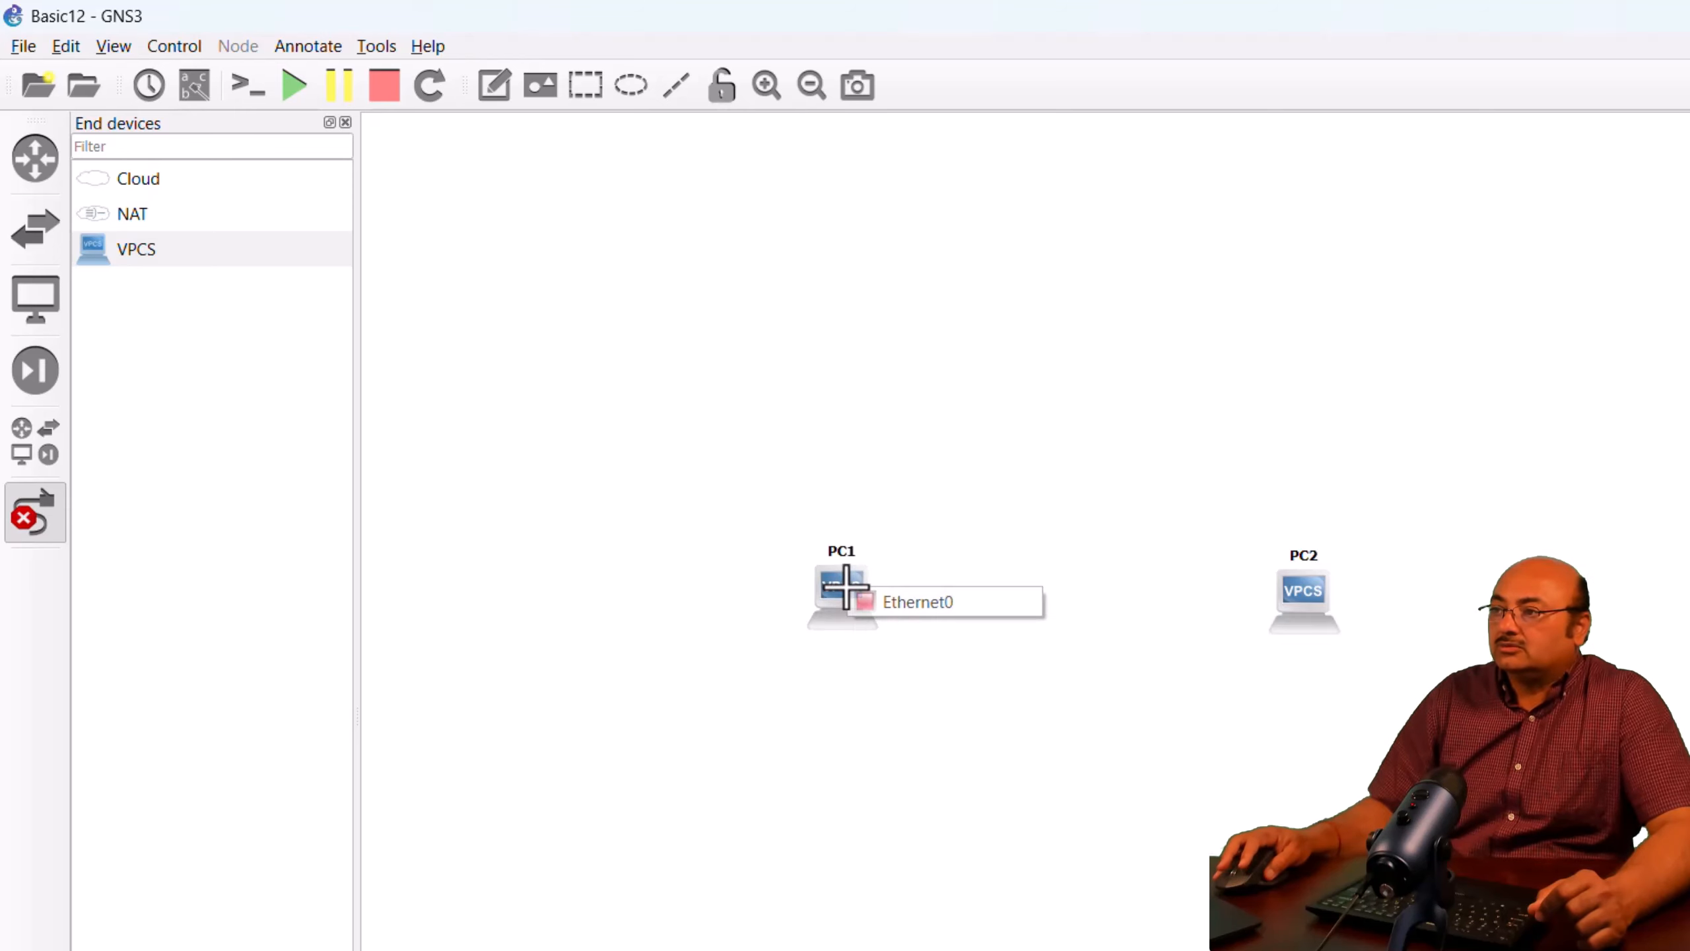
pyautogui.click(917, 610)
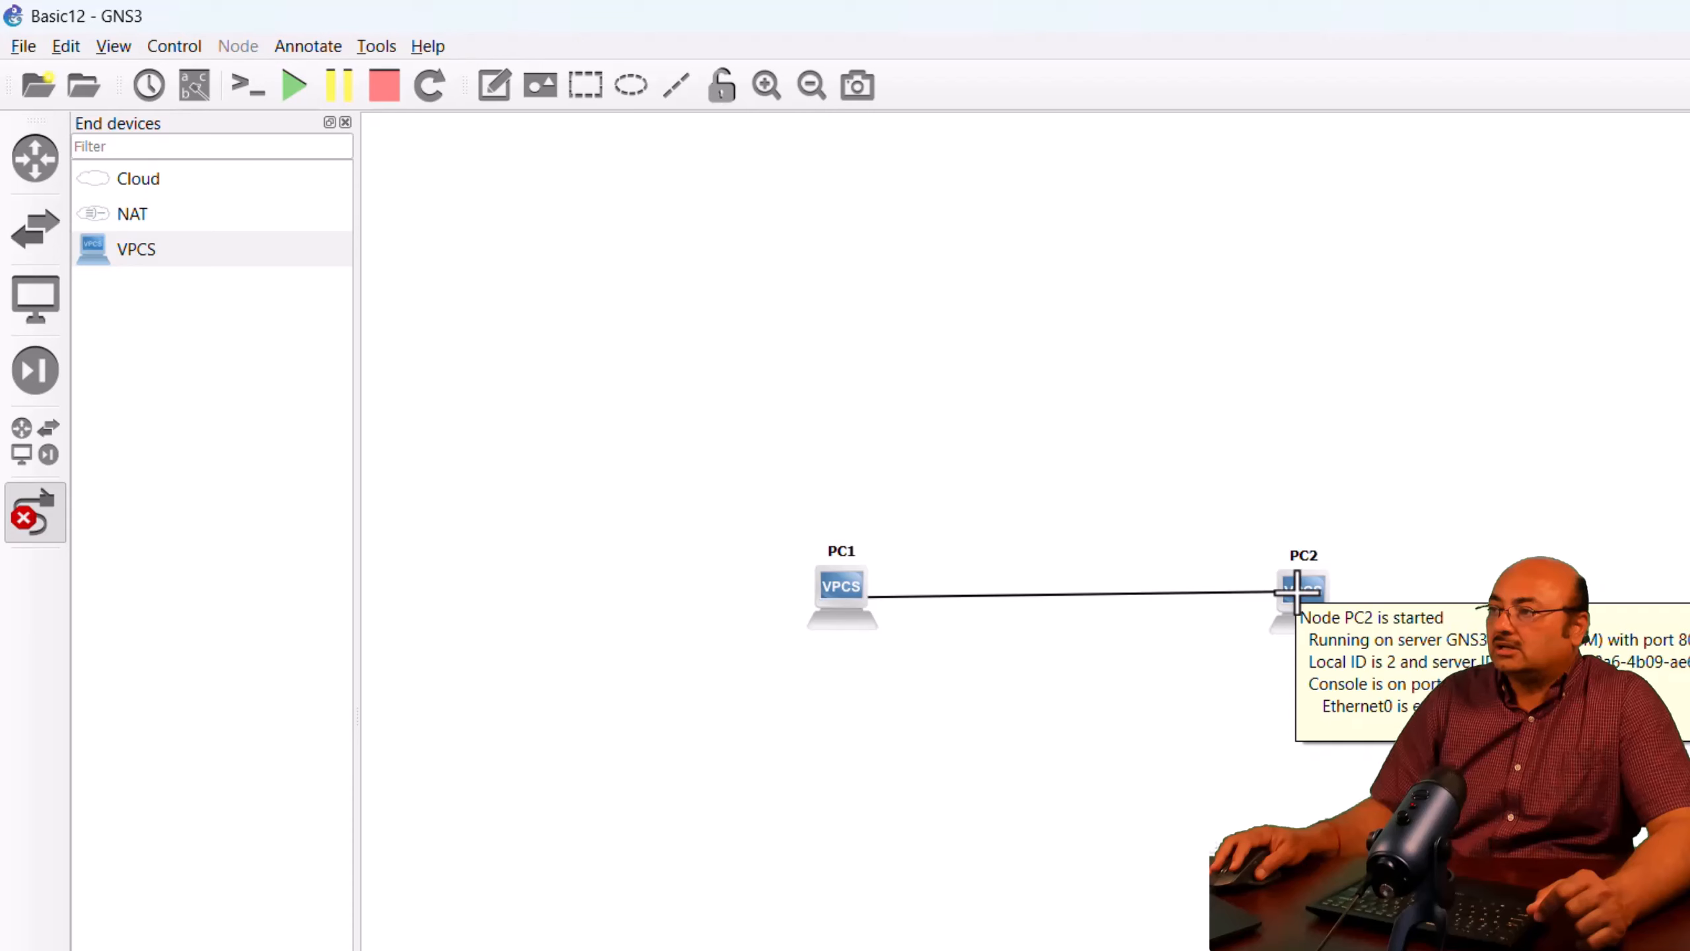
pyautogui.click(1296, 591)
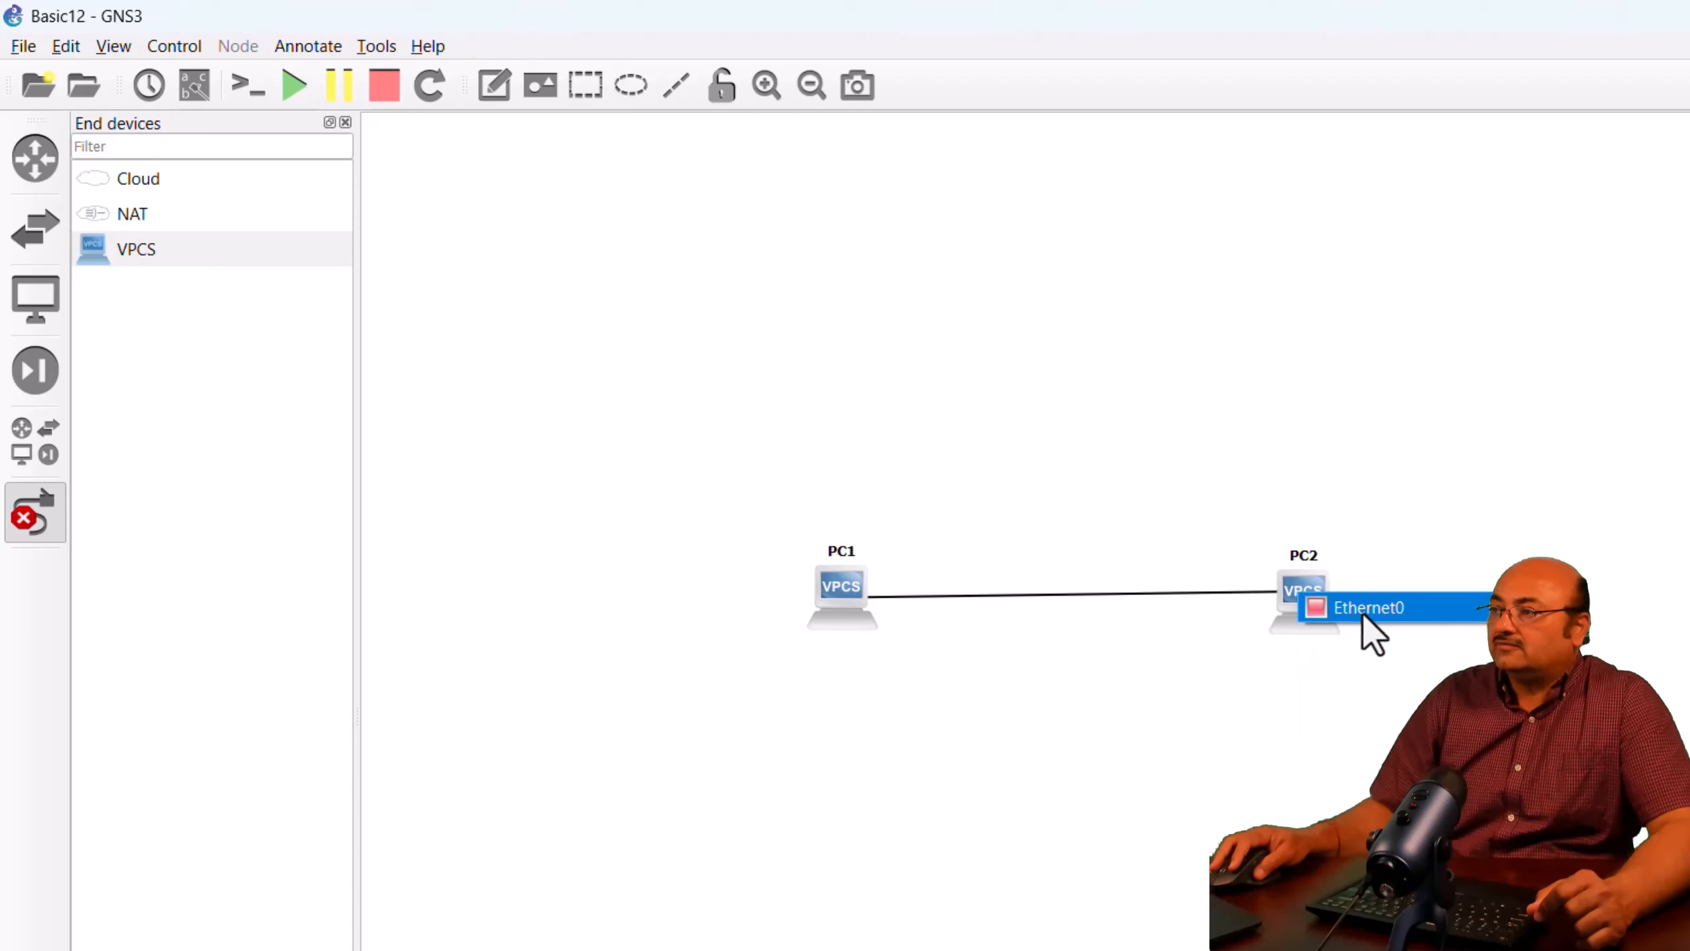
pyautogui.click(1372, 633)
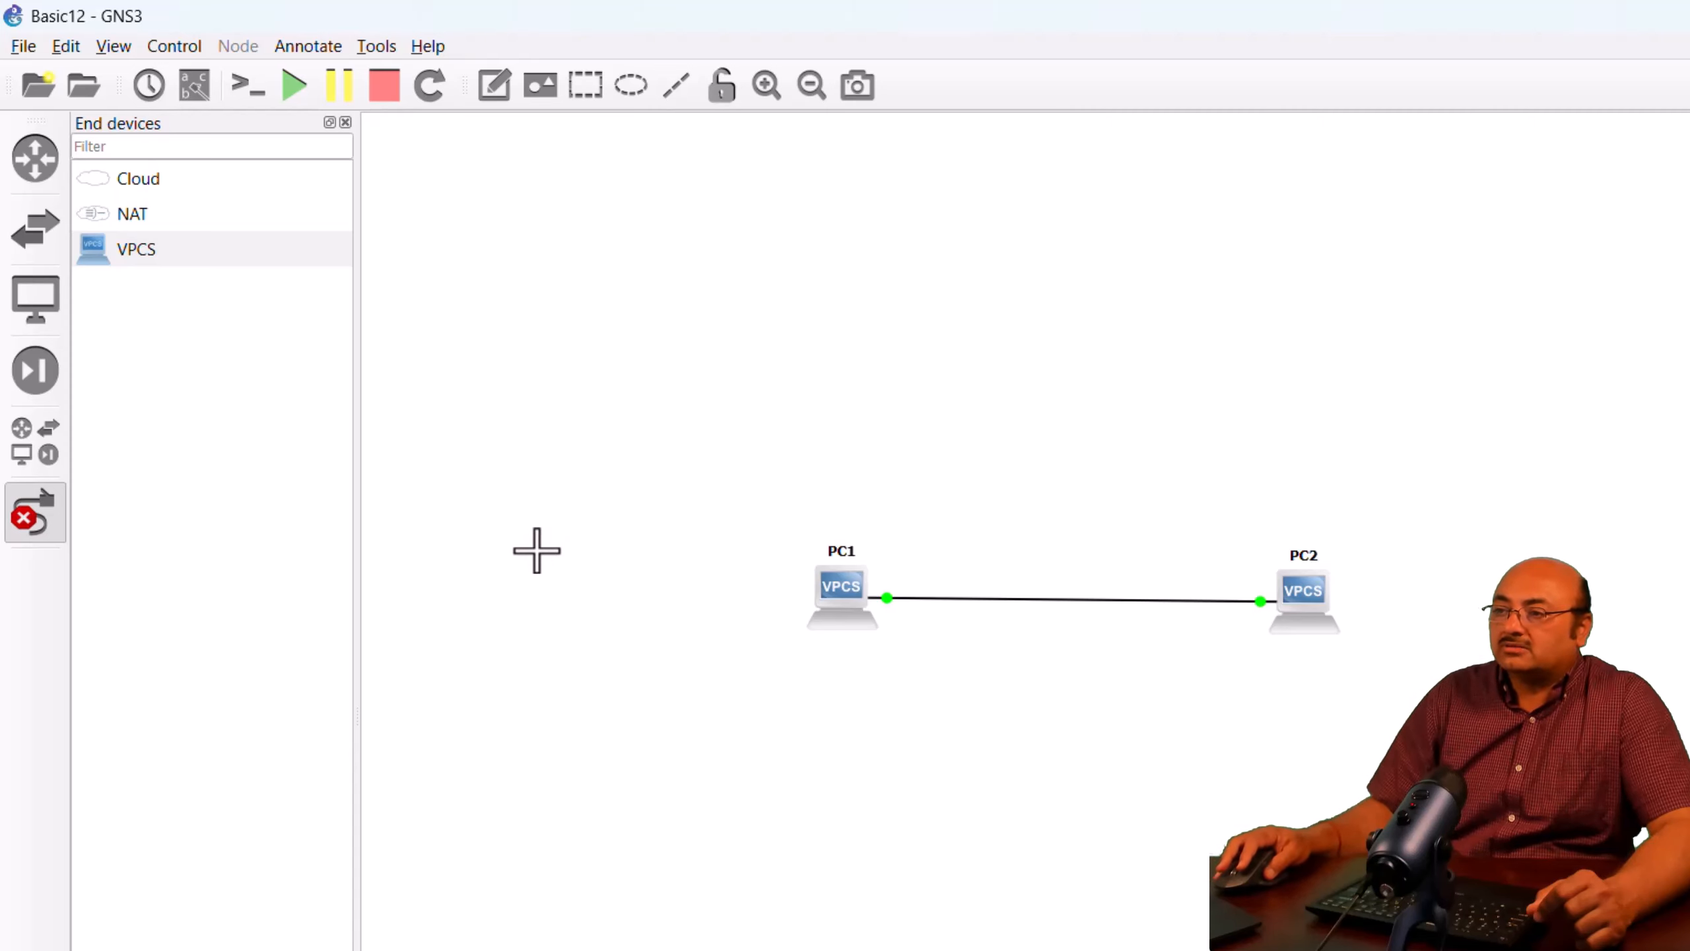
# Finish linking and shift PC2 slightly so it sits level with PC1.
pyautogui.click(31, 517)
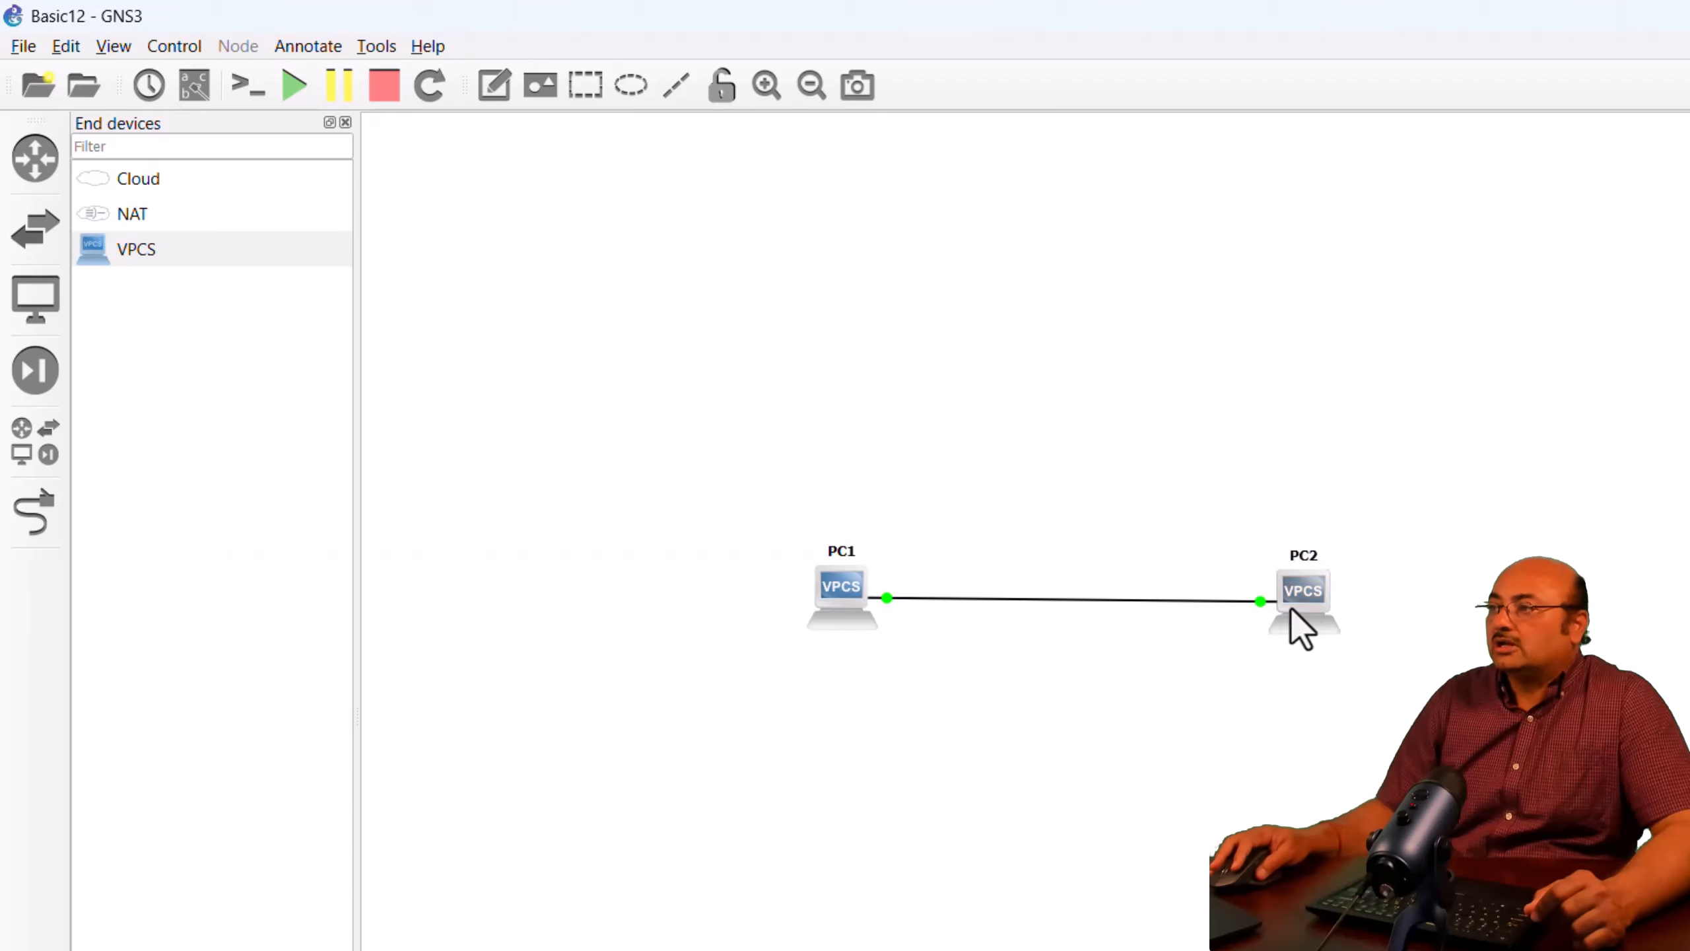
pyautogui.moveTo(1291, 608); pyautogui.dragTo(1296, 597)
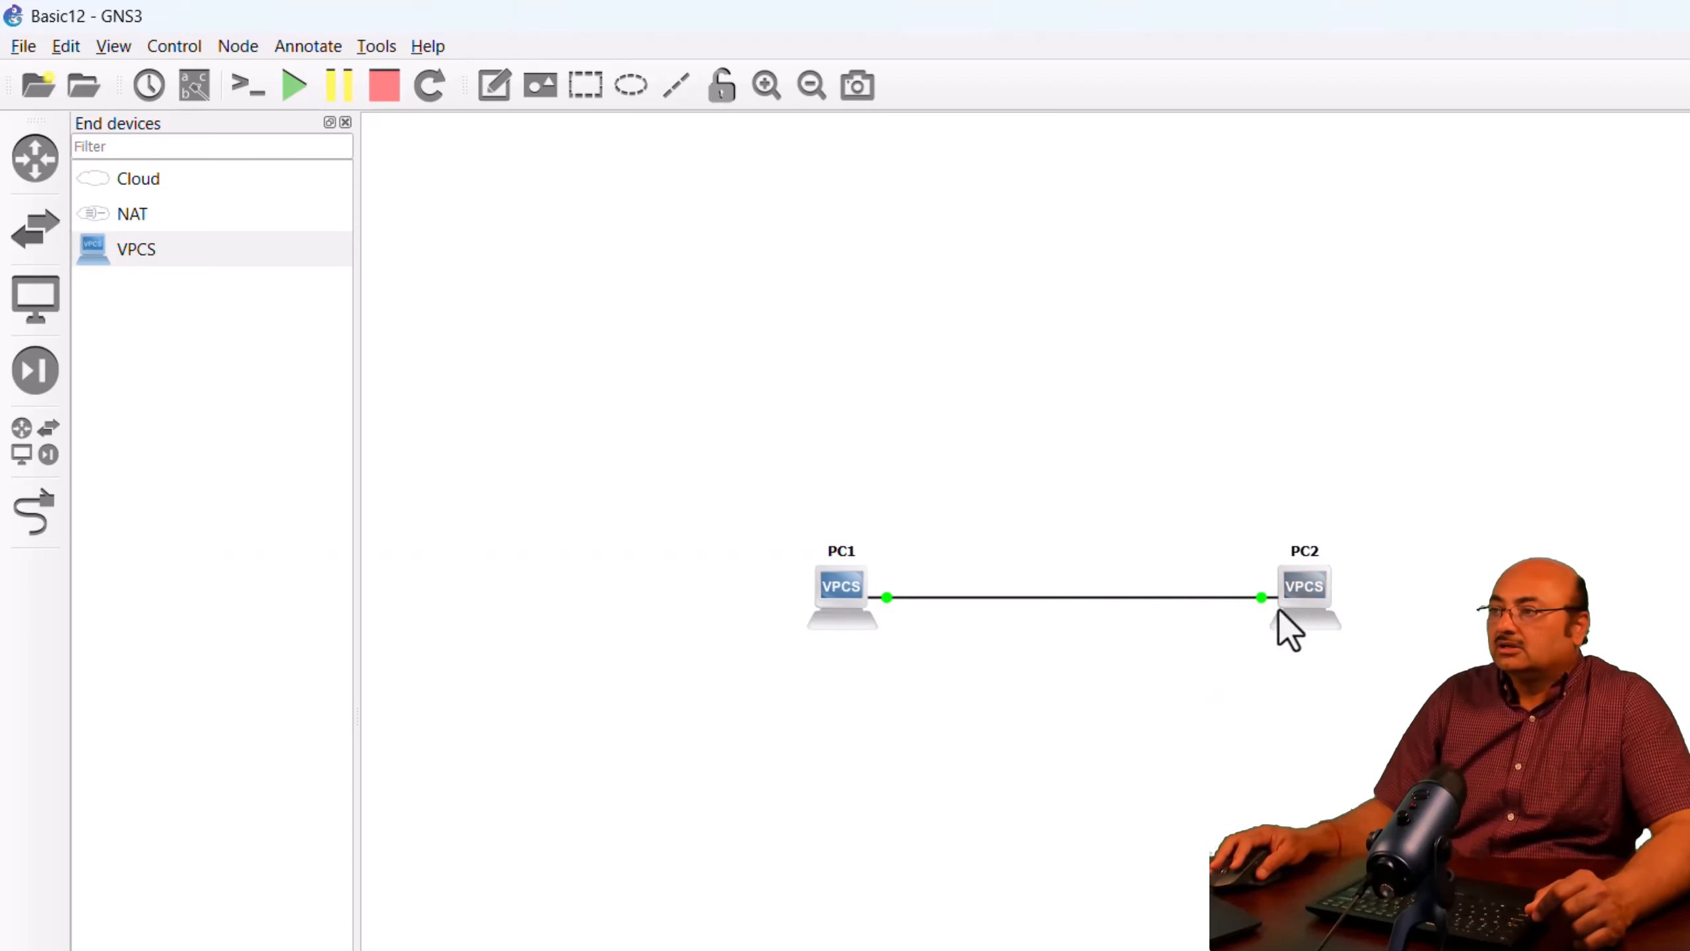
# Delete the link between PC1 and PC2, and recreate it between their Ethernet0 ports.
pyautogui.click(1072, 600)
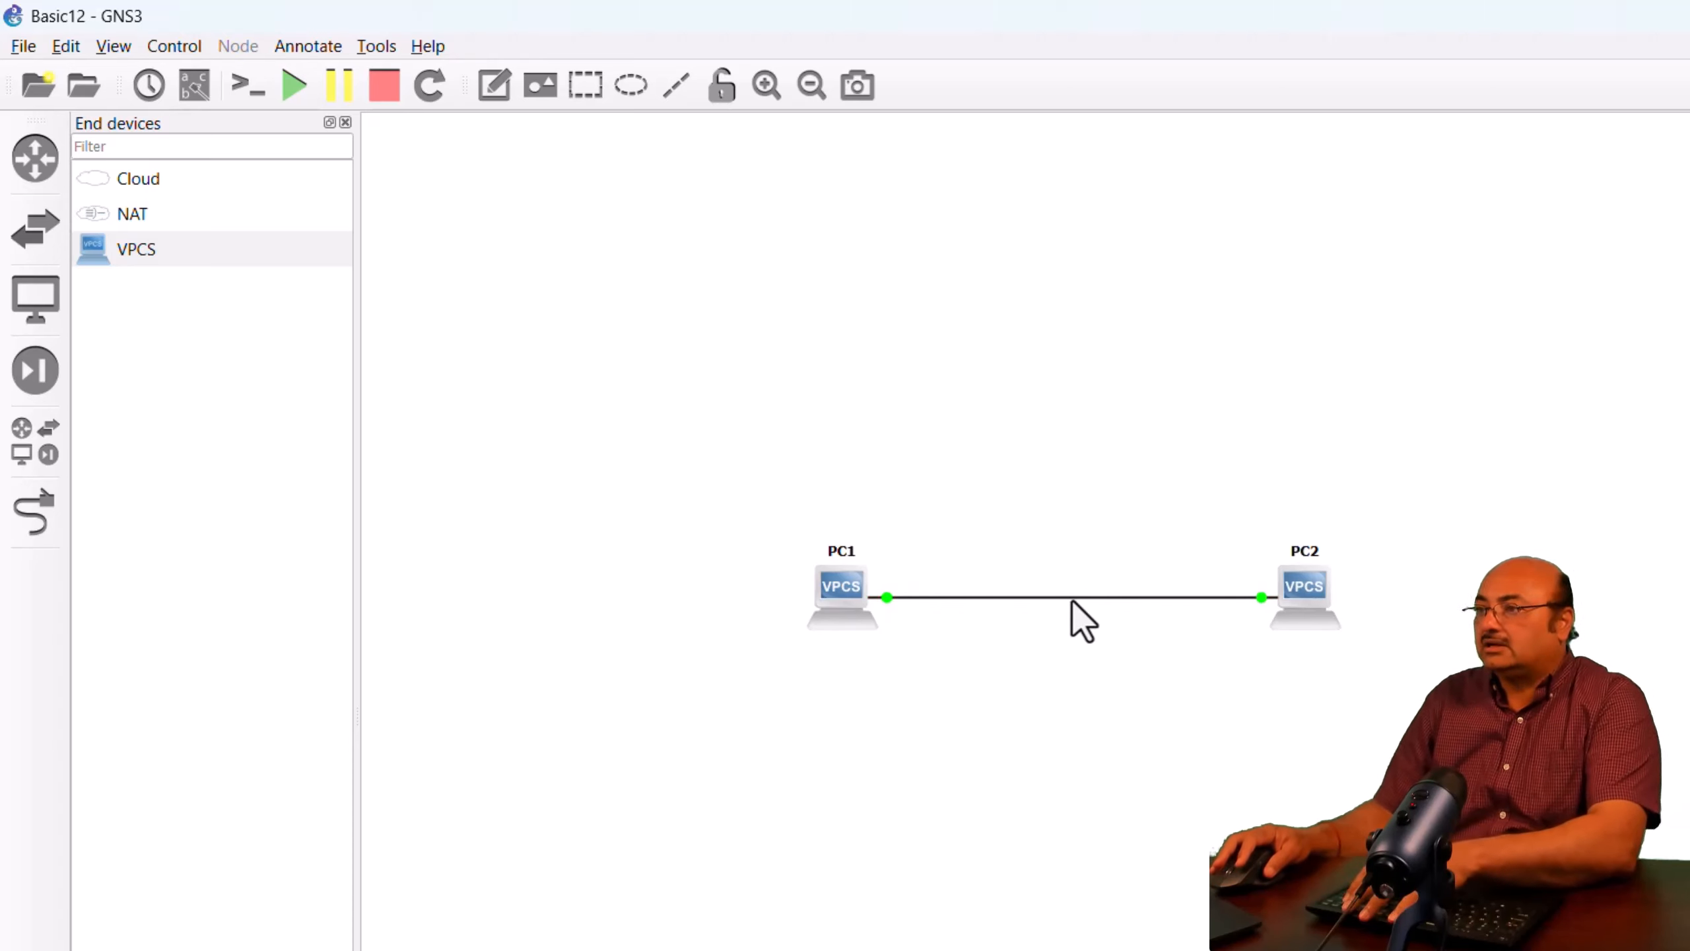
pyautogui.press('Delete')
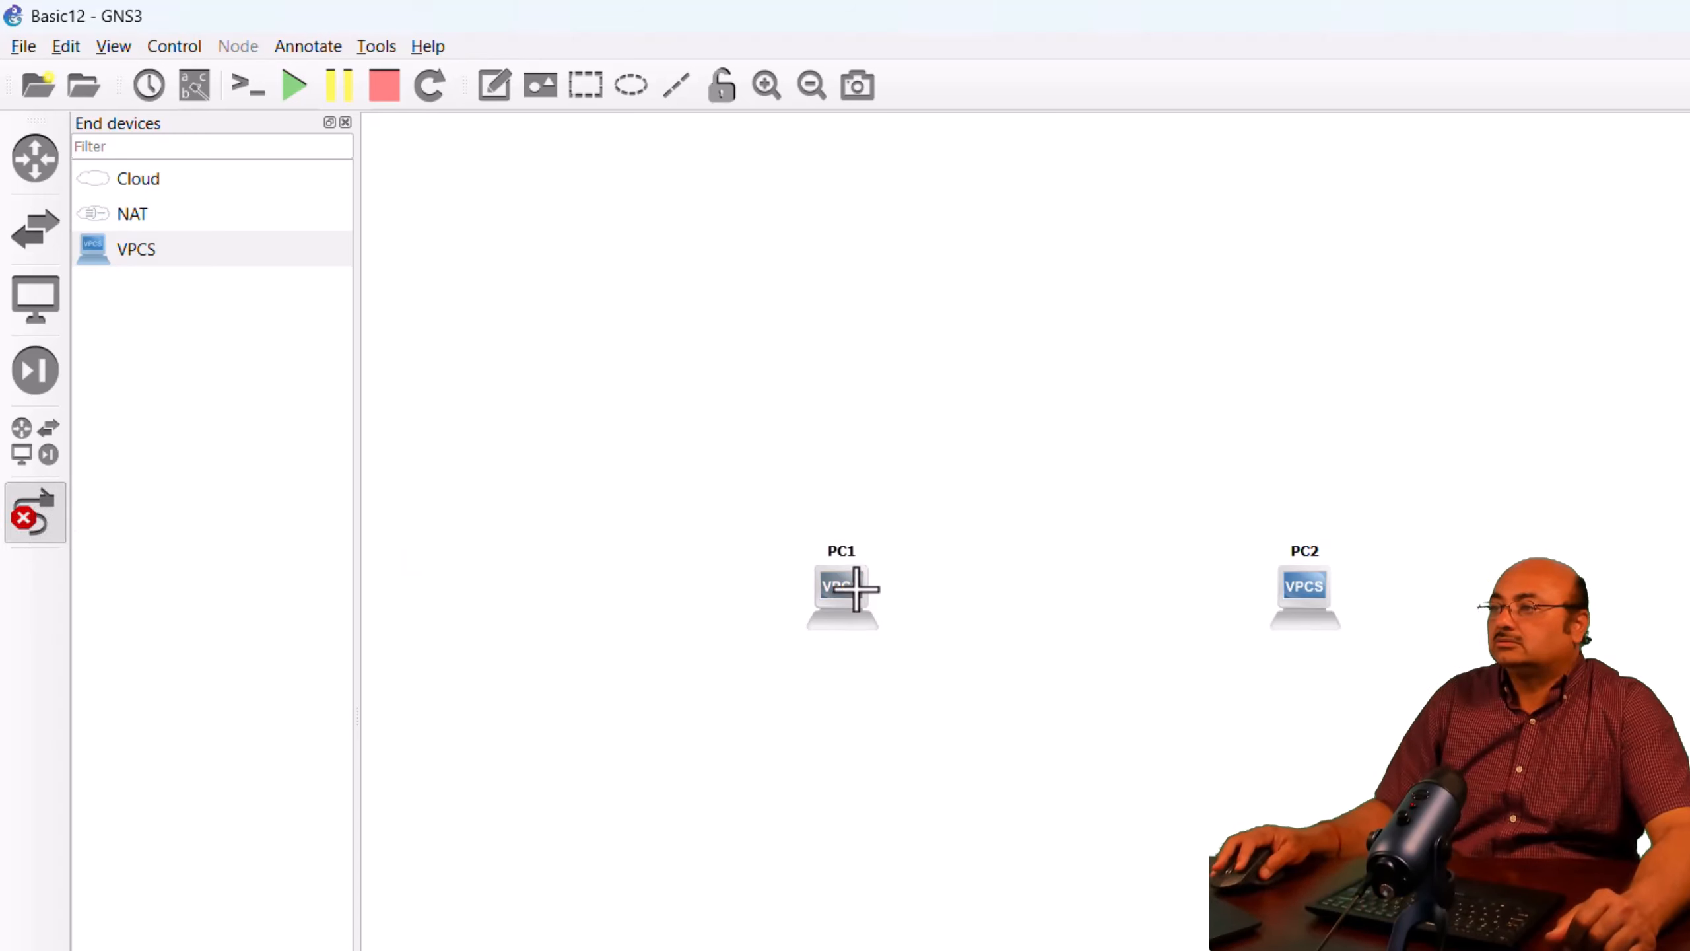
pyautogui.click(875, 602)
pyautogui.click(876, 604)
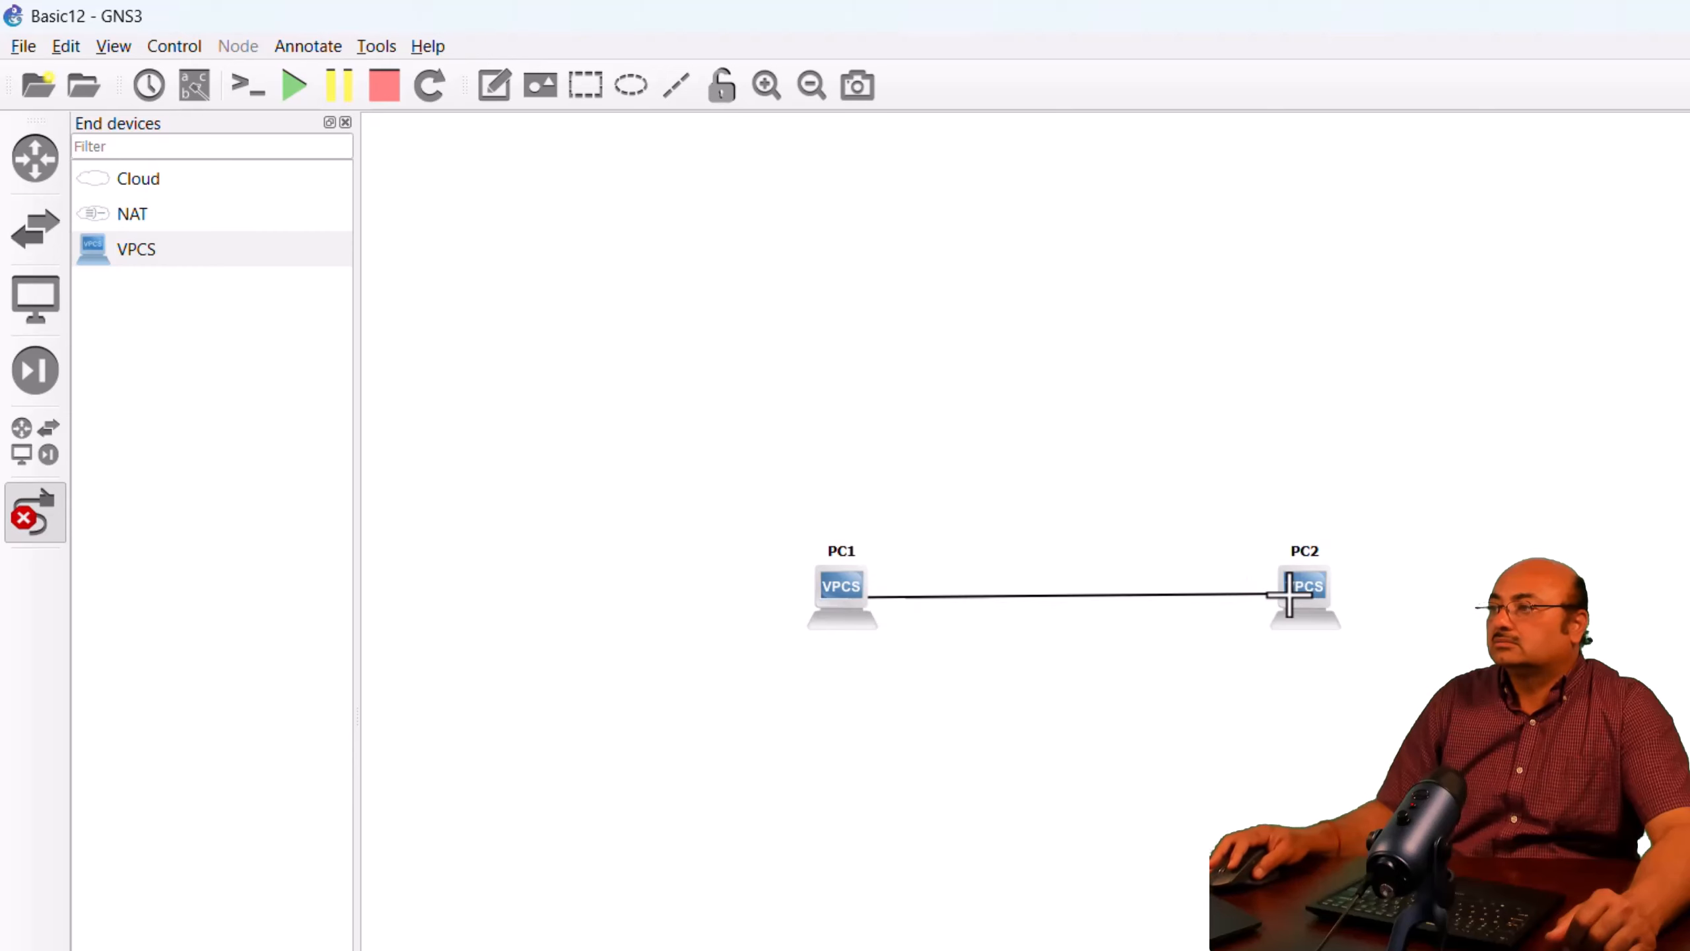
pyautogui.click(1303, 596)
pyautogui.click(1326, 609)
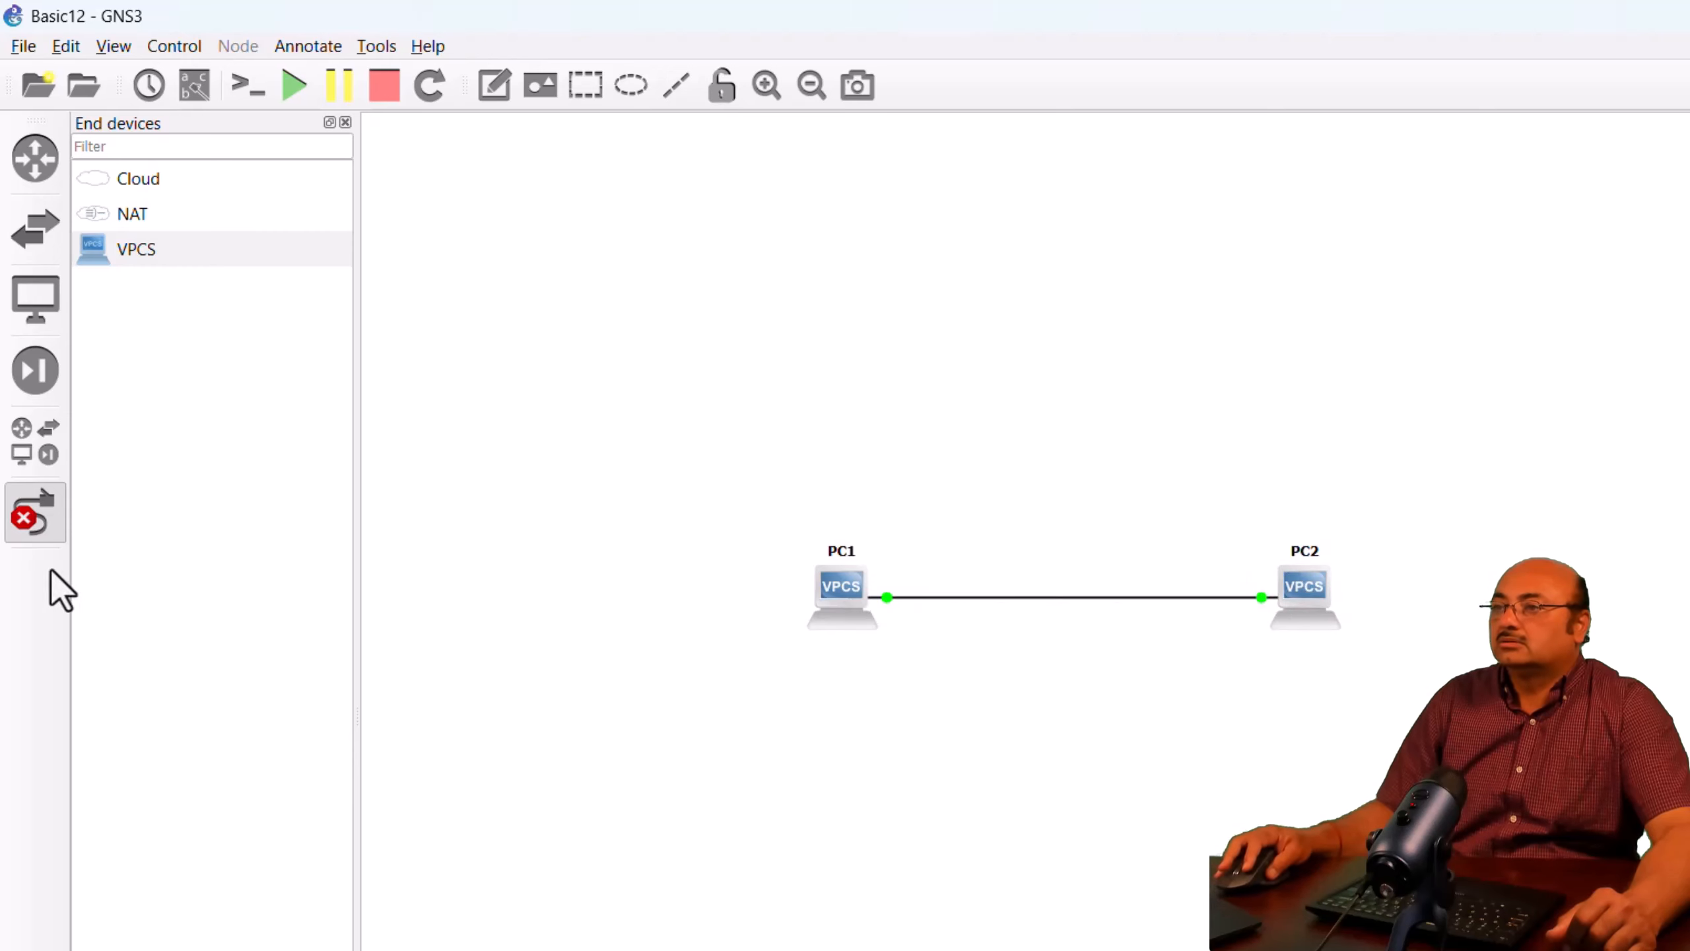
pyautogui.click(37, 532)
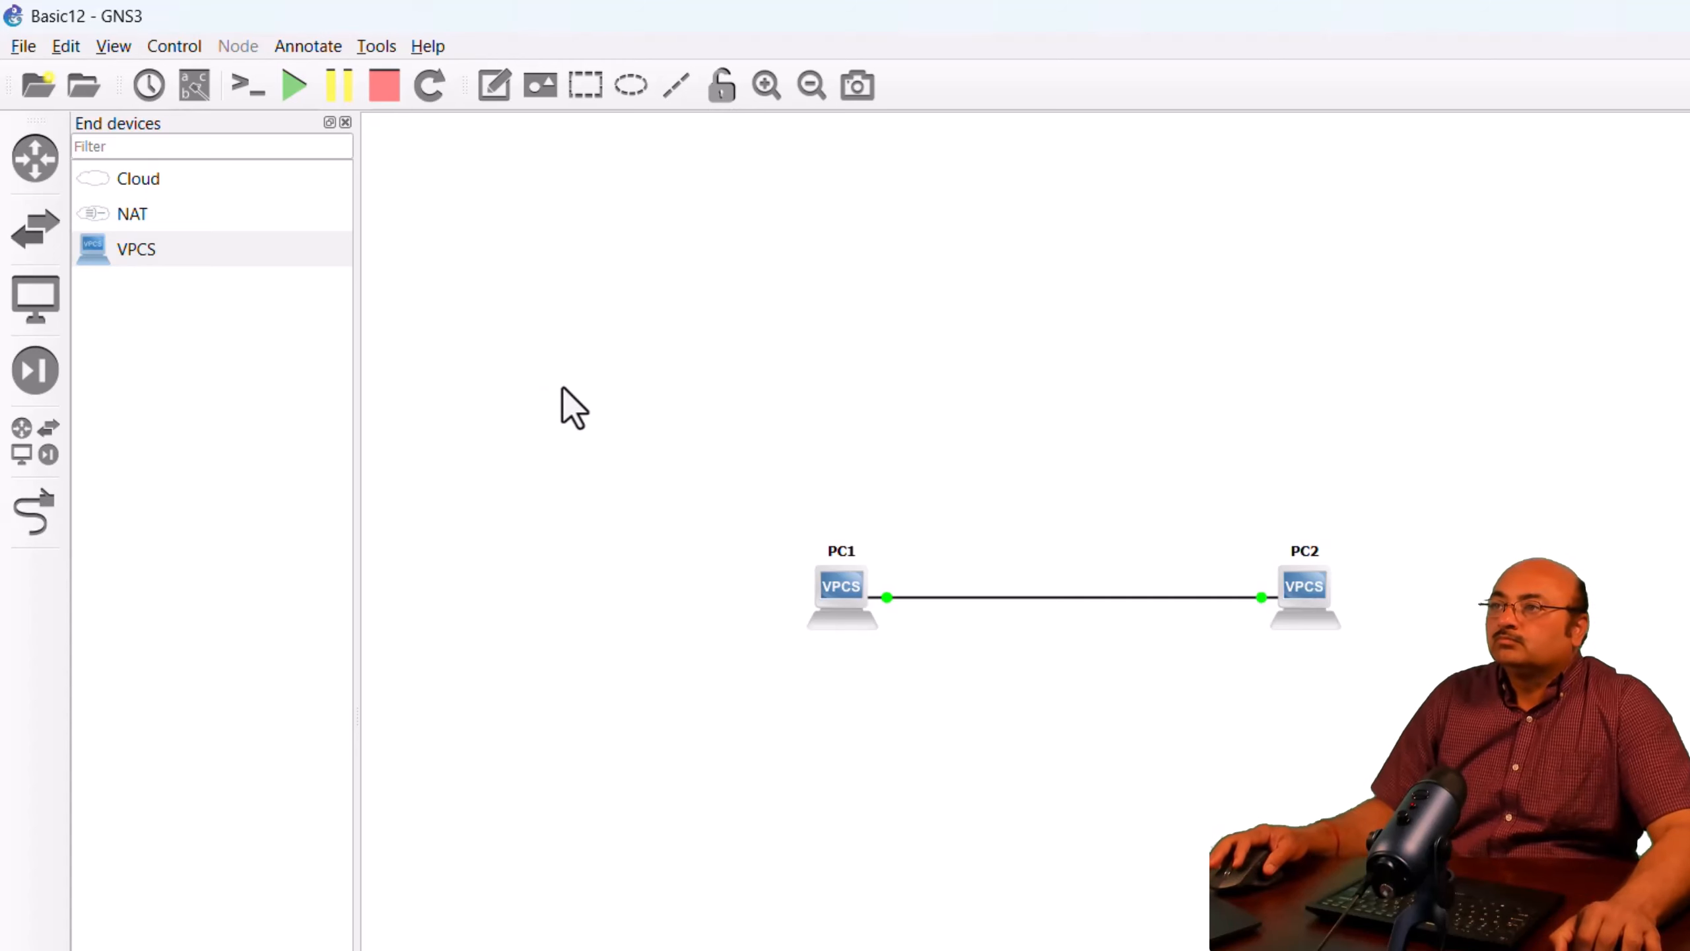
# Show the interface labels on the link and position both e0 labels just below the line.
pyautogui.click(193, 91)
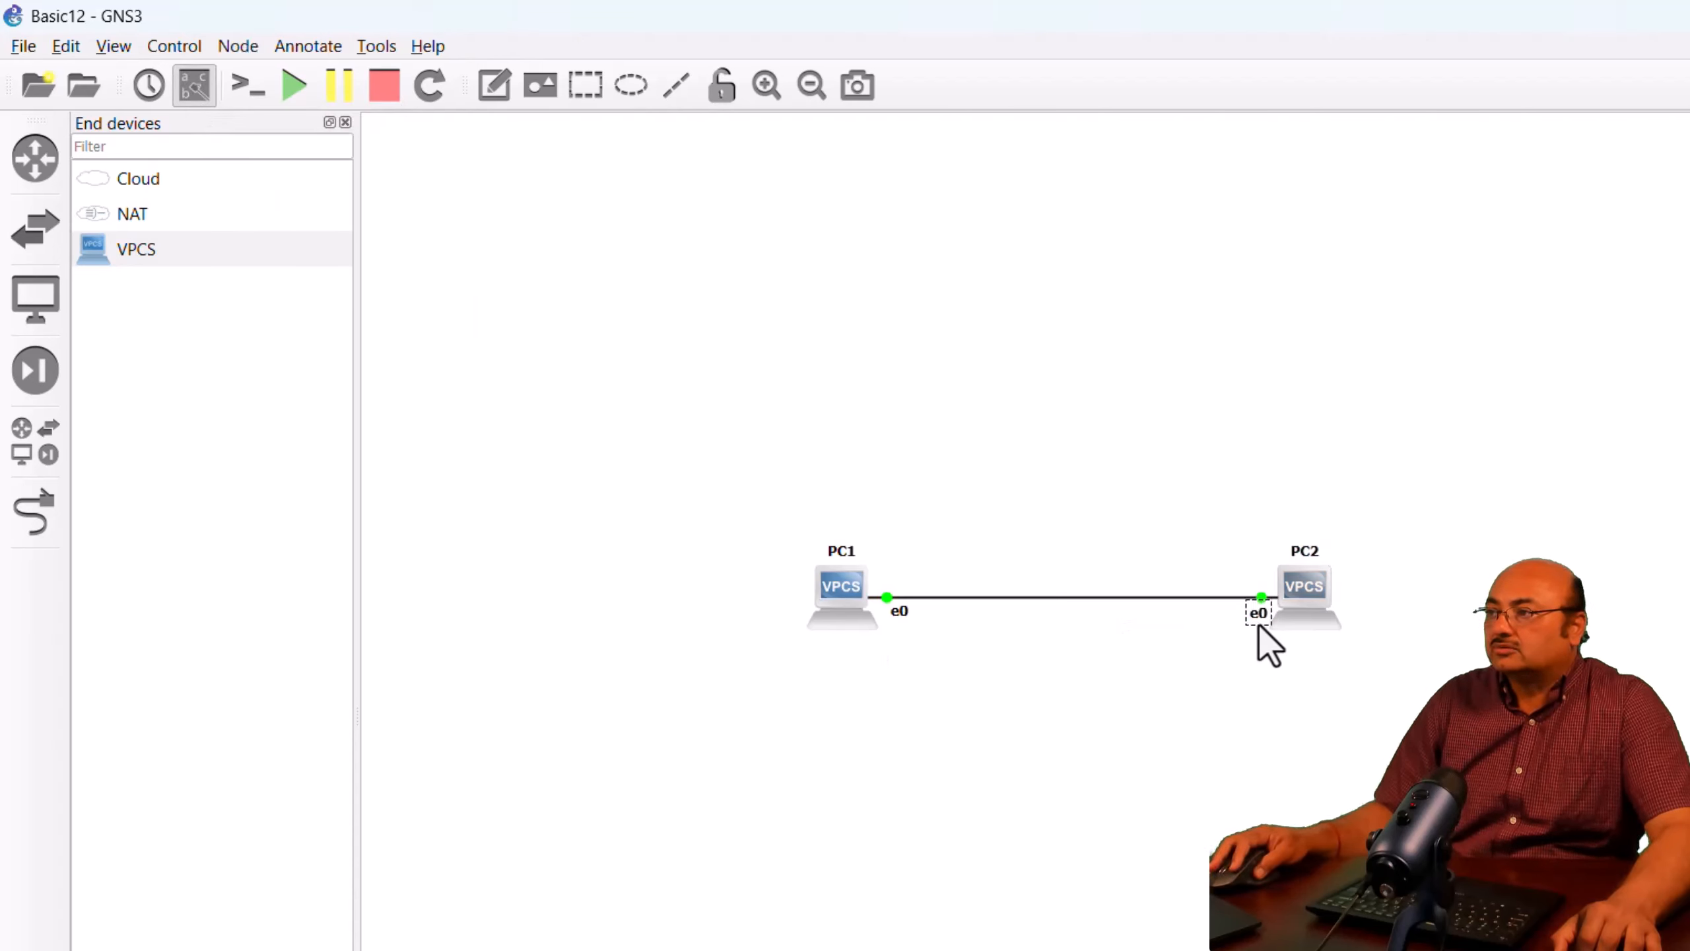
pyautogui.moveTo(1259, 625); pyautogui.dragTo(1249, 629)
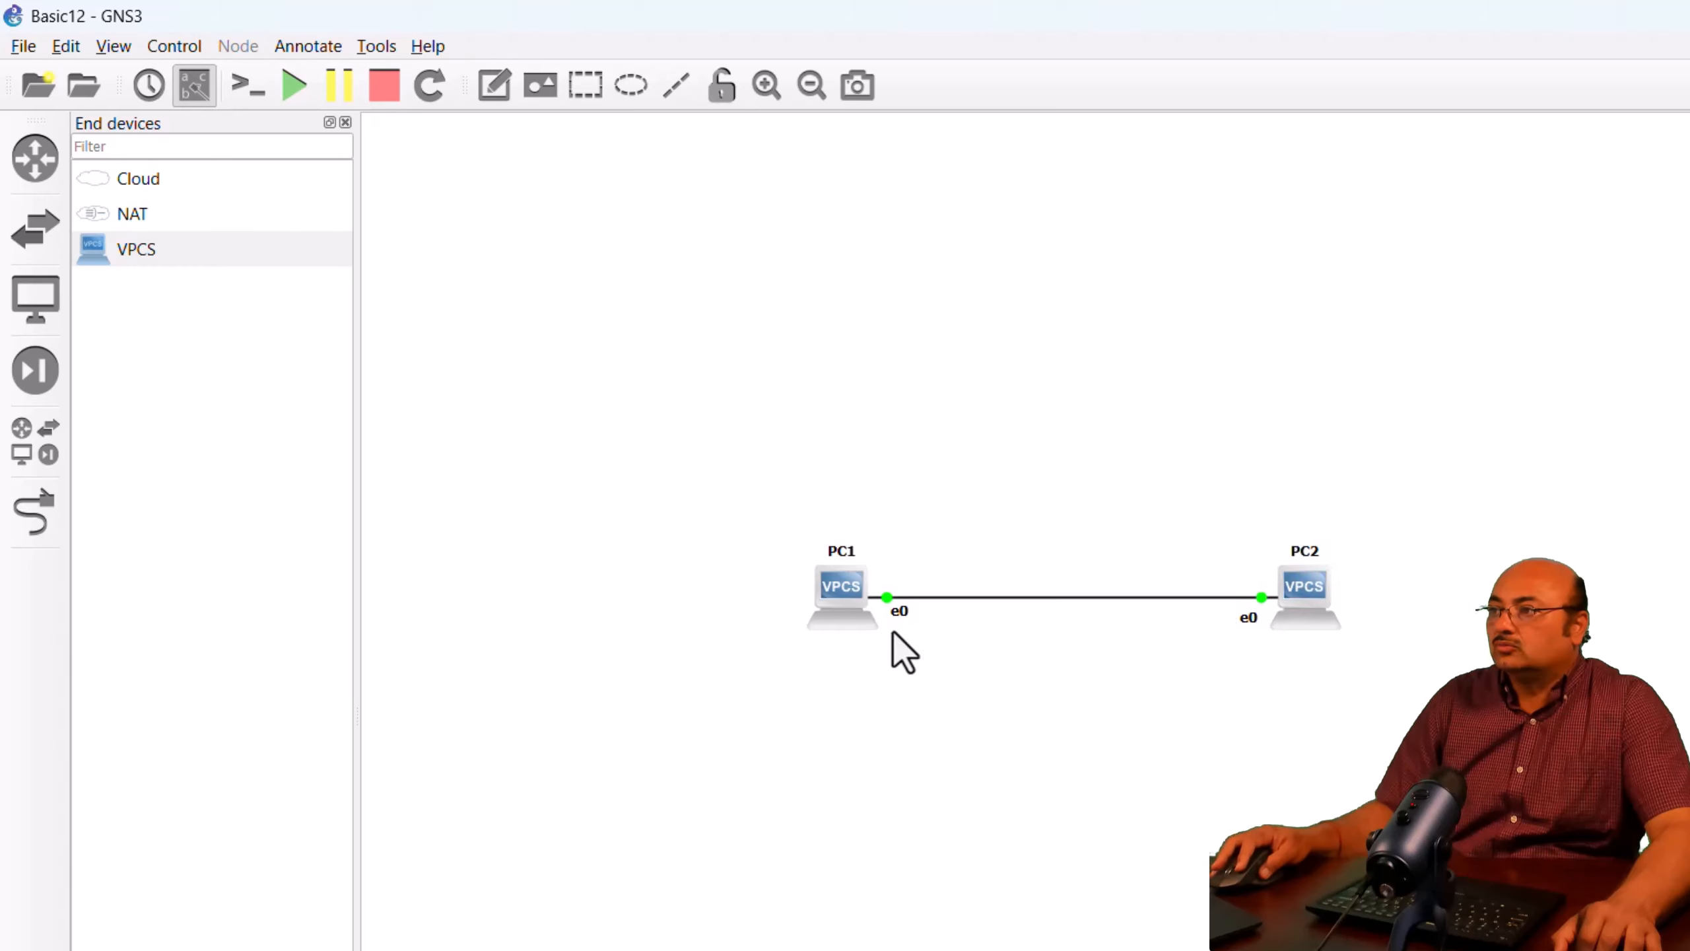
pyautogui.click(908, 619)
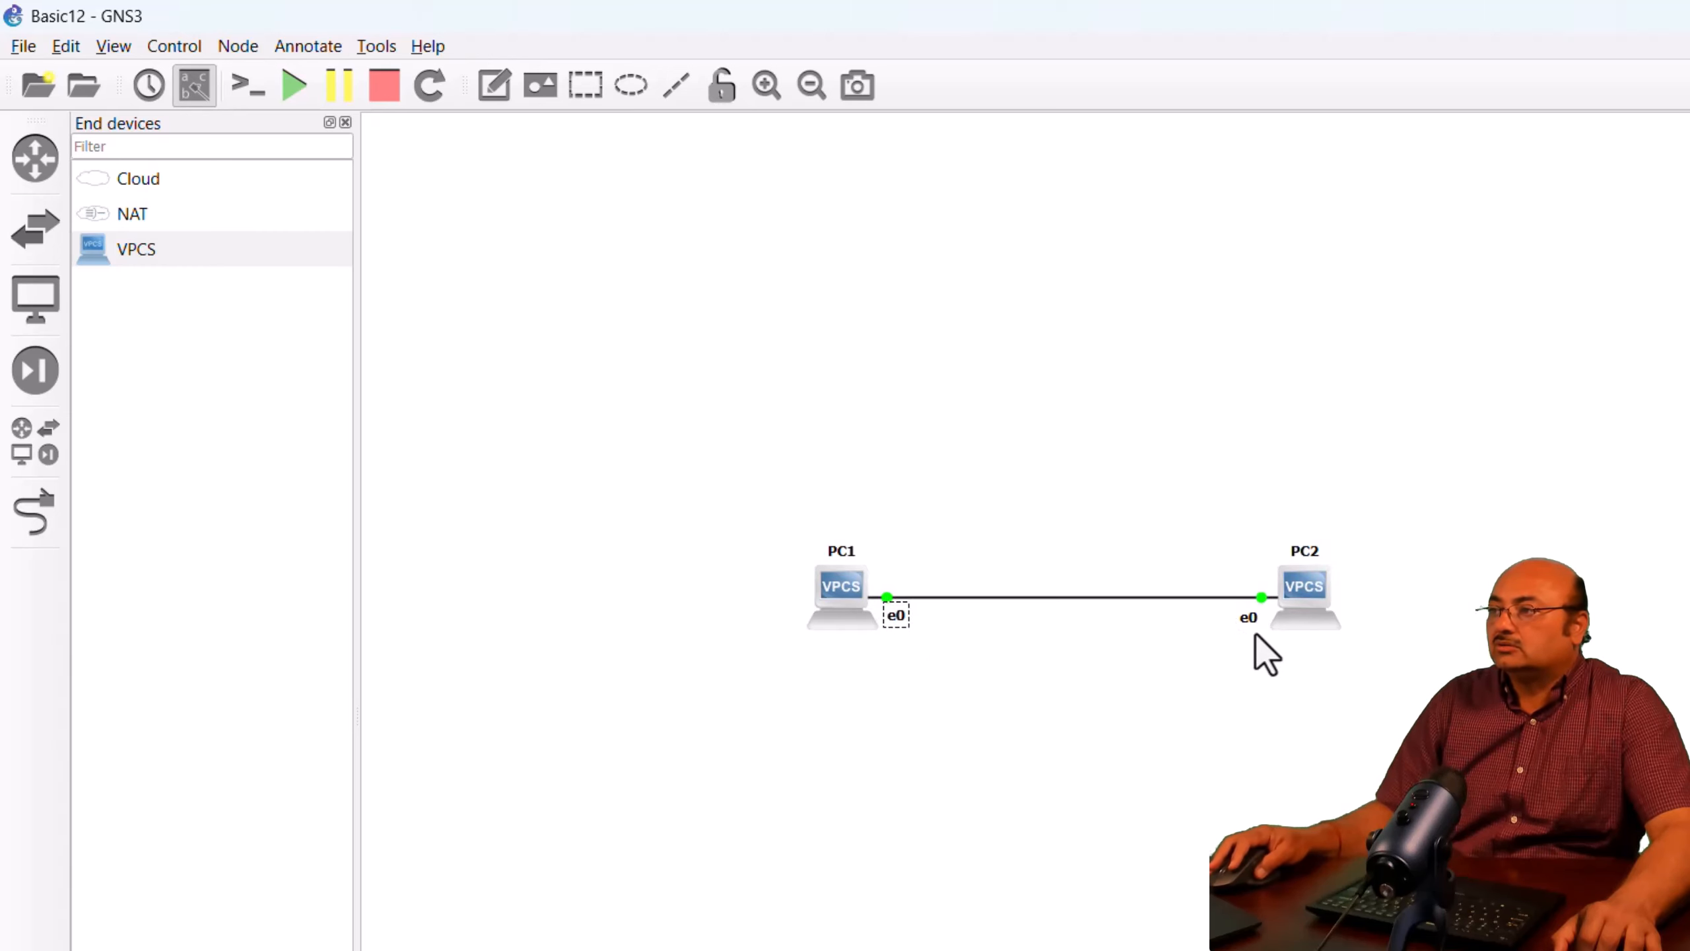
pyautogui.click(195, 89)
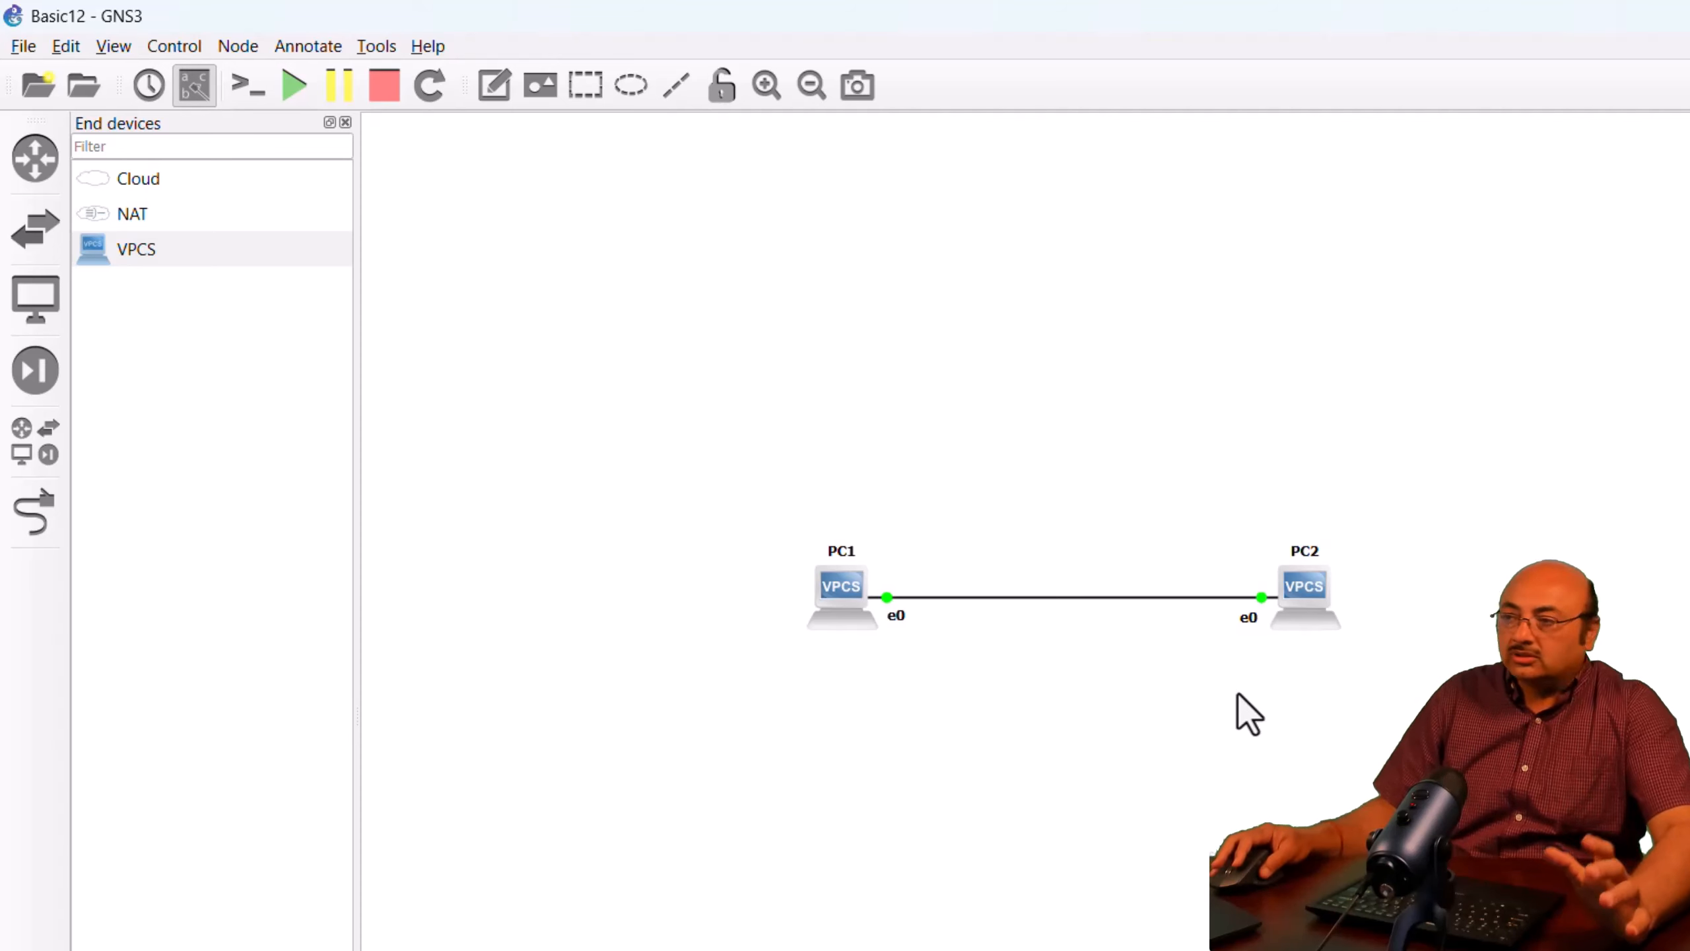
pyautogui.moveTo(840, 584)
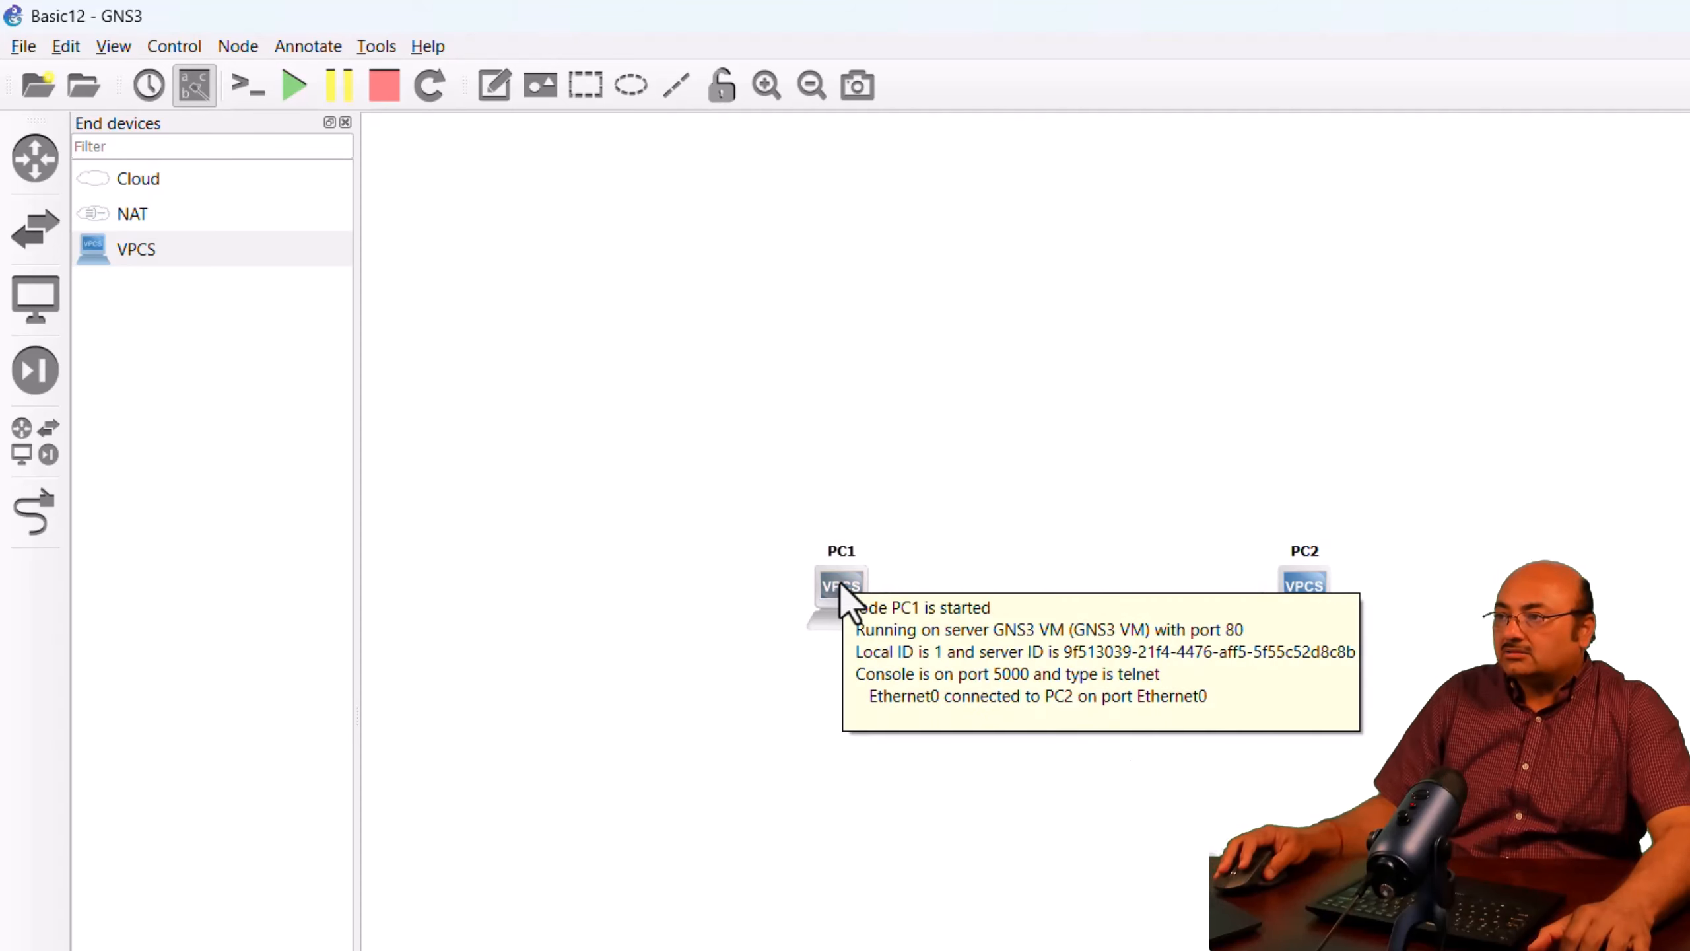
pyautogui.rightClick(840, 583)
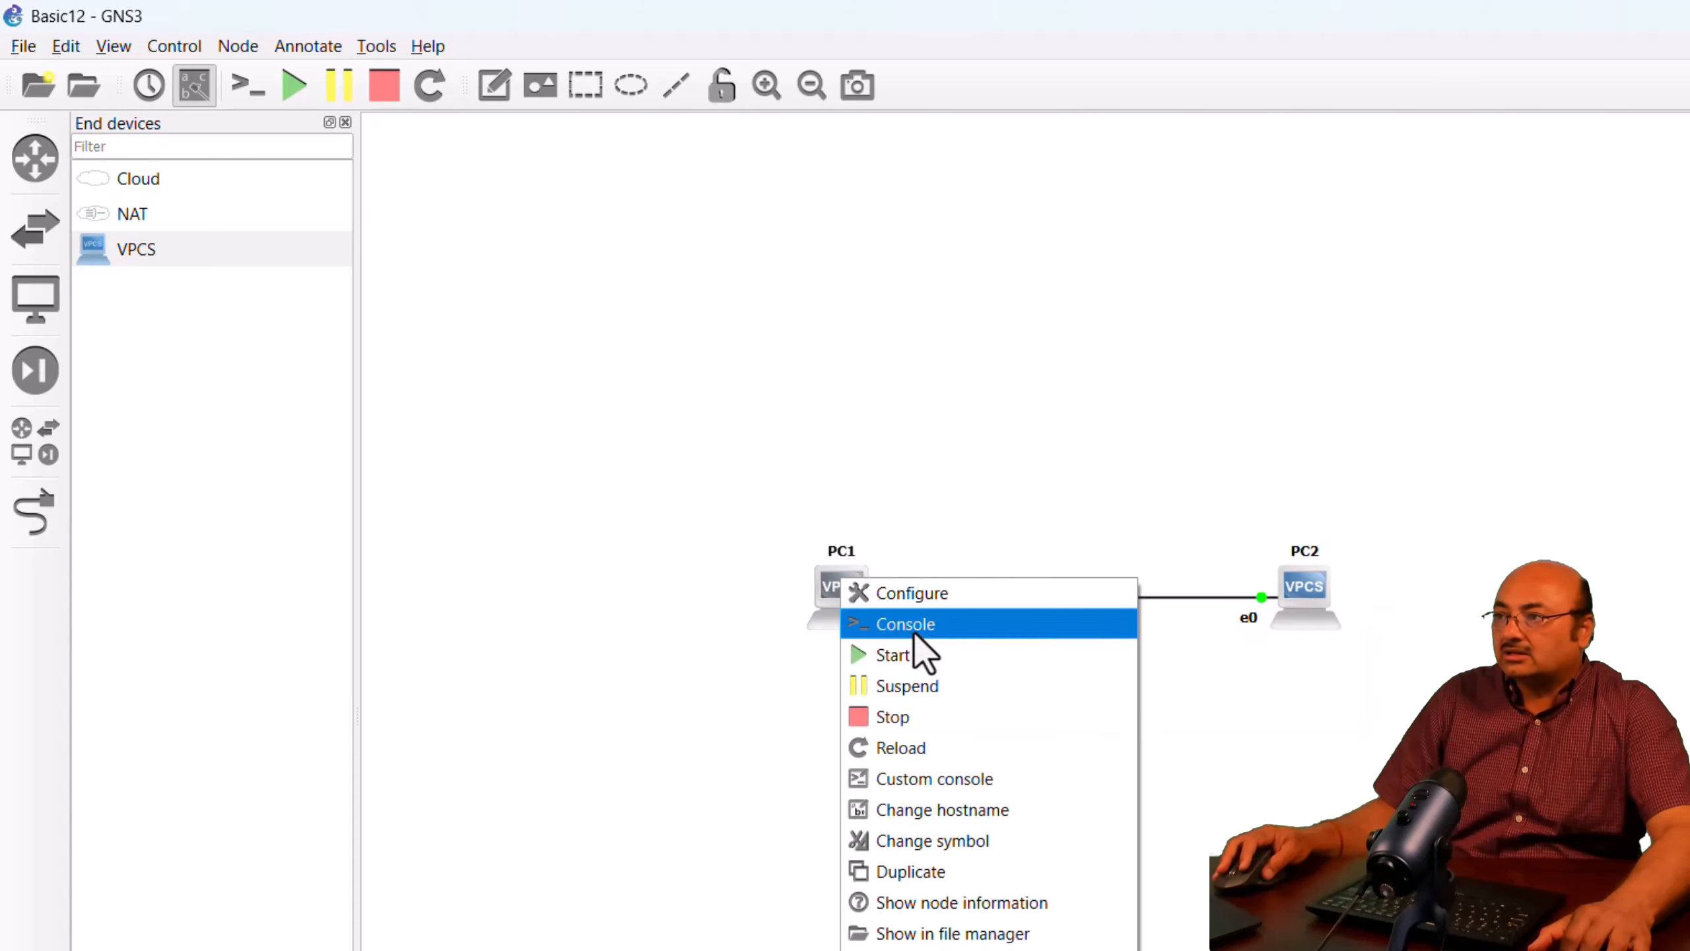
pyautogui.click(1290, 757)
pyautogui.rightClick(1313, 586)
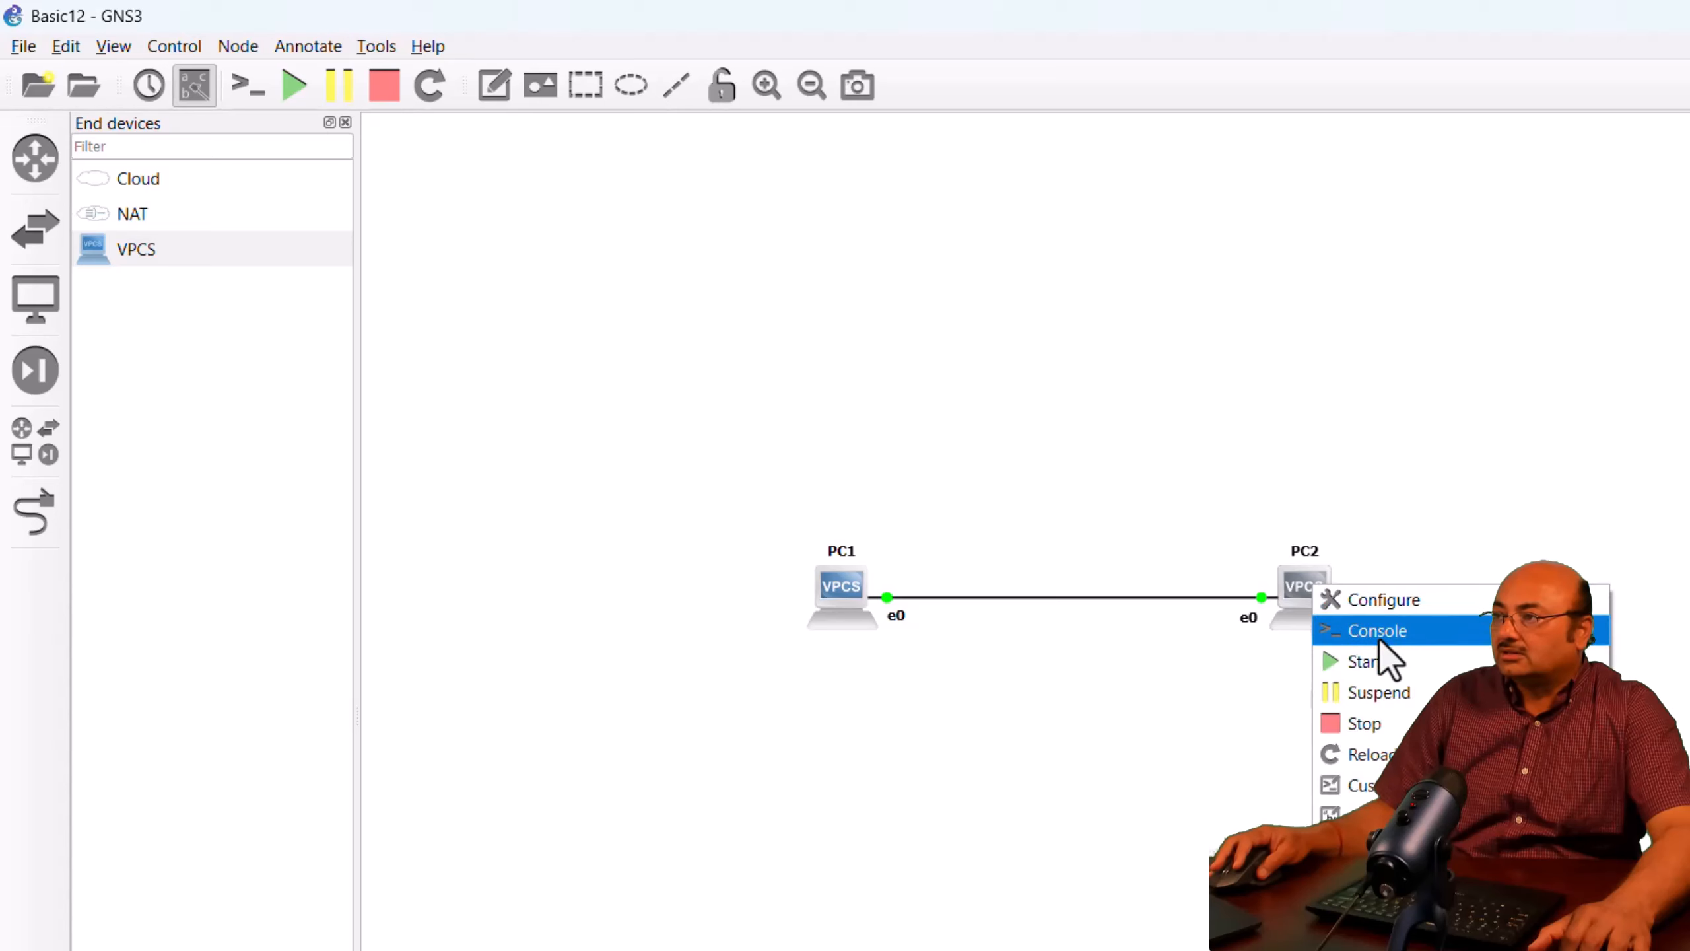
pyautogui.click(959, 859)
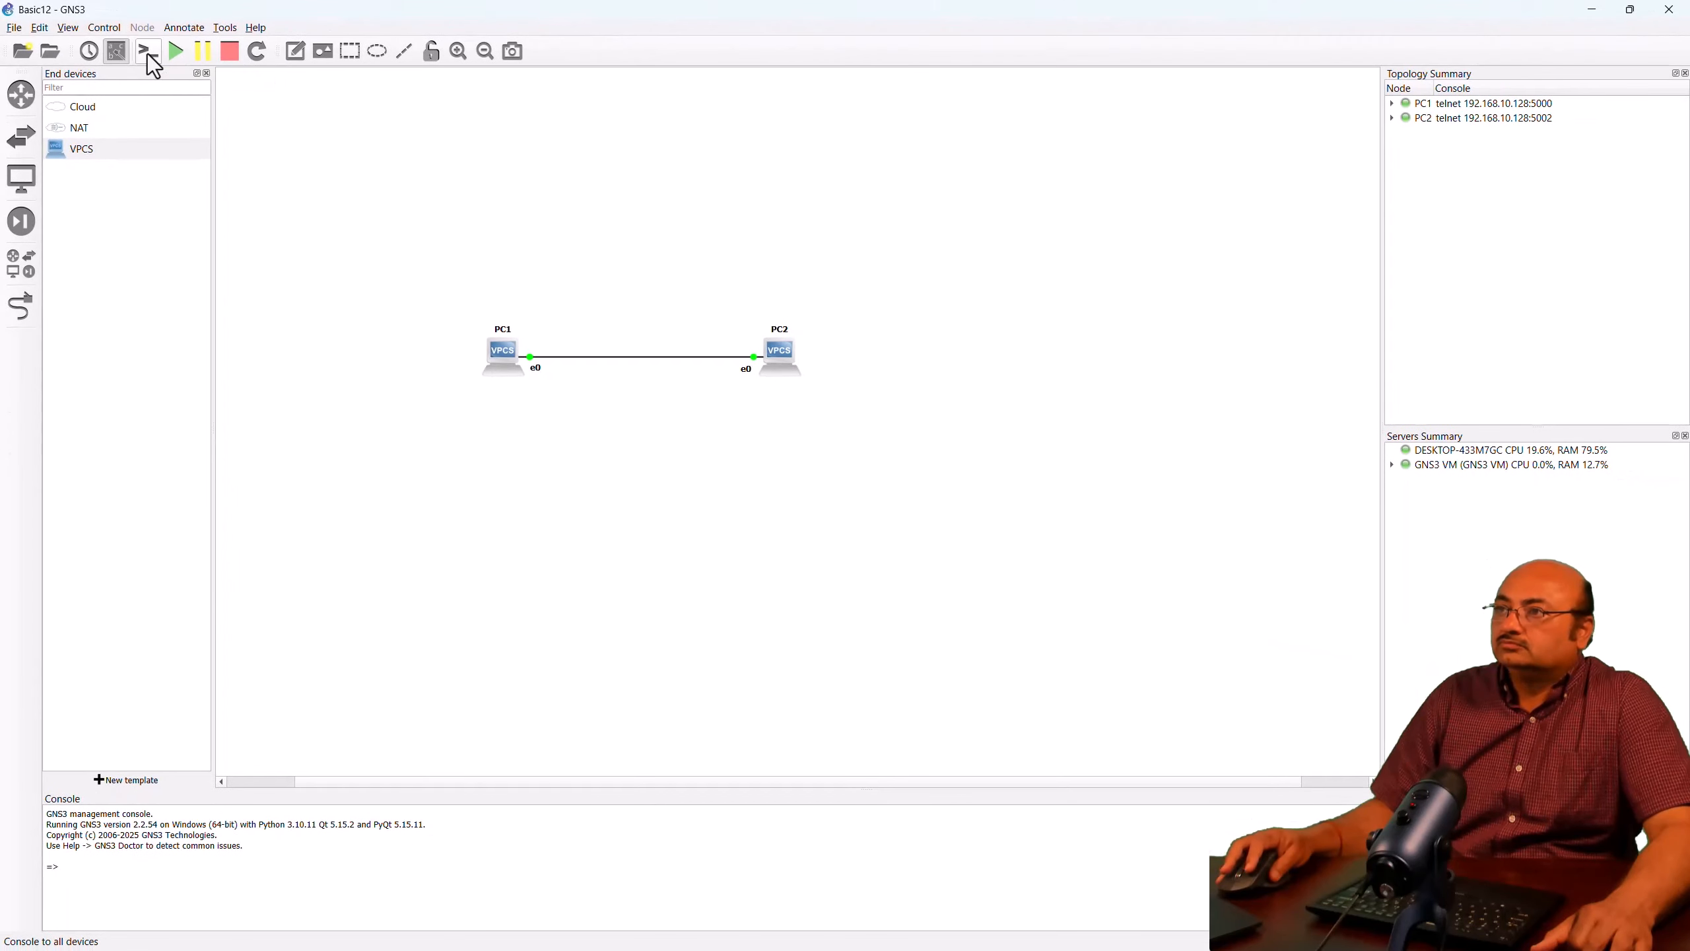
# Open consoles to all devices and check both the PC1 and PC2 sessions.
pyautogui.click(148, 56)
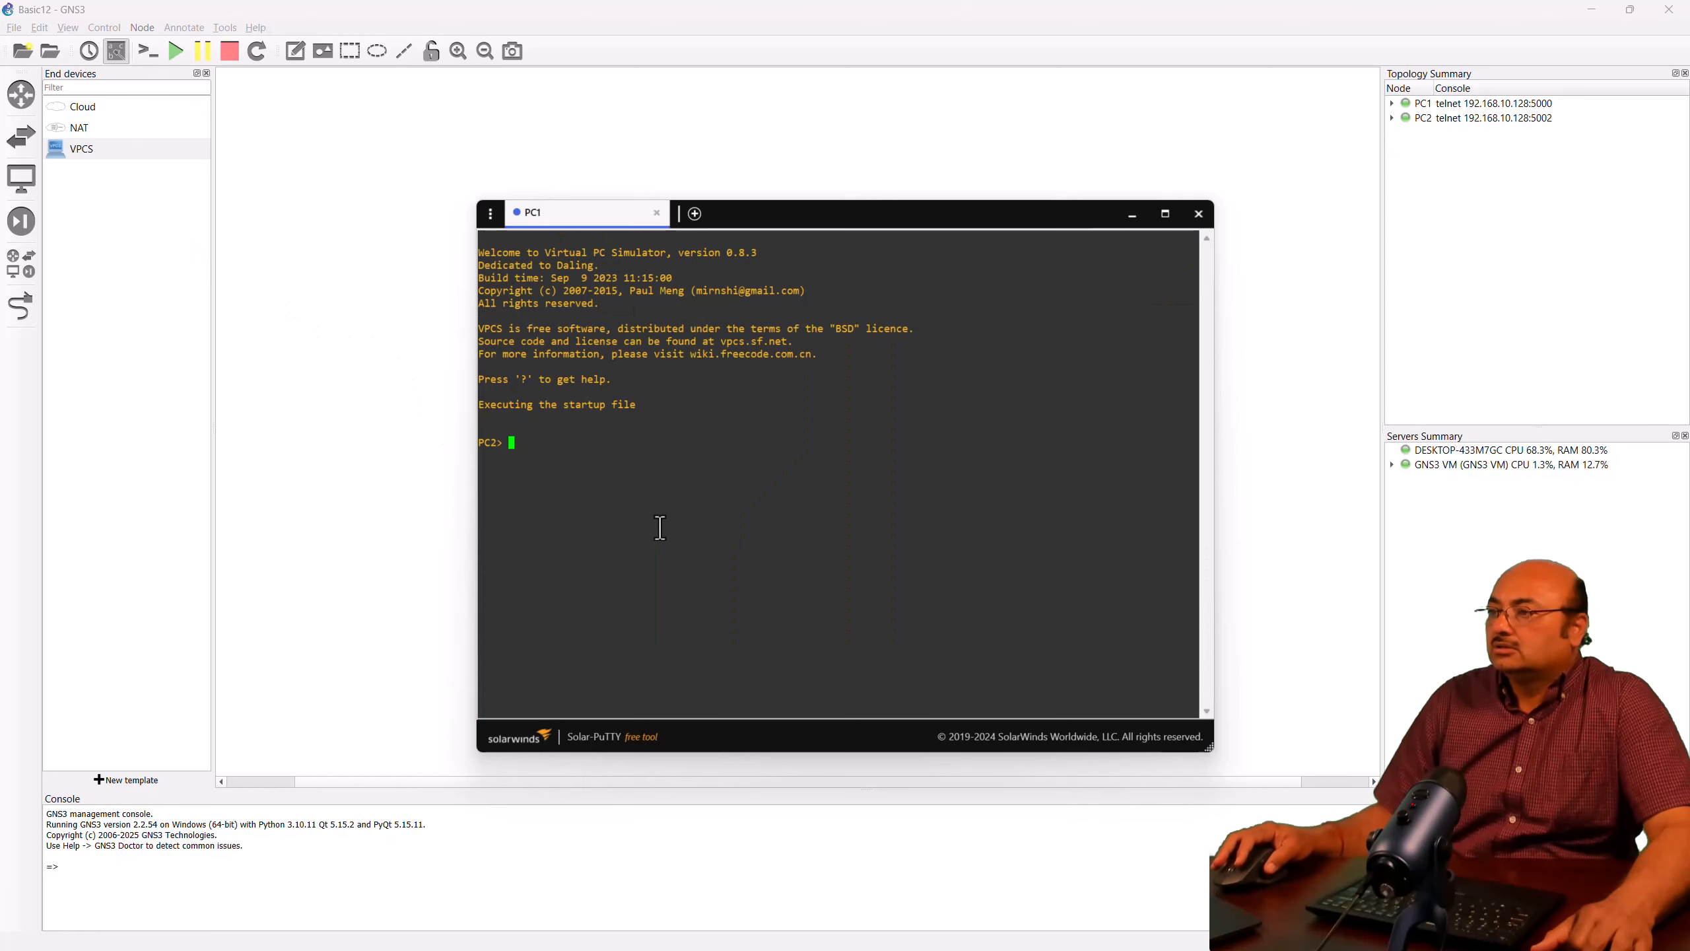
pyautogui.click(558, 228)
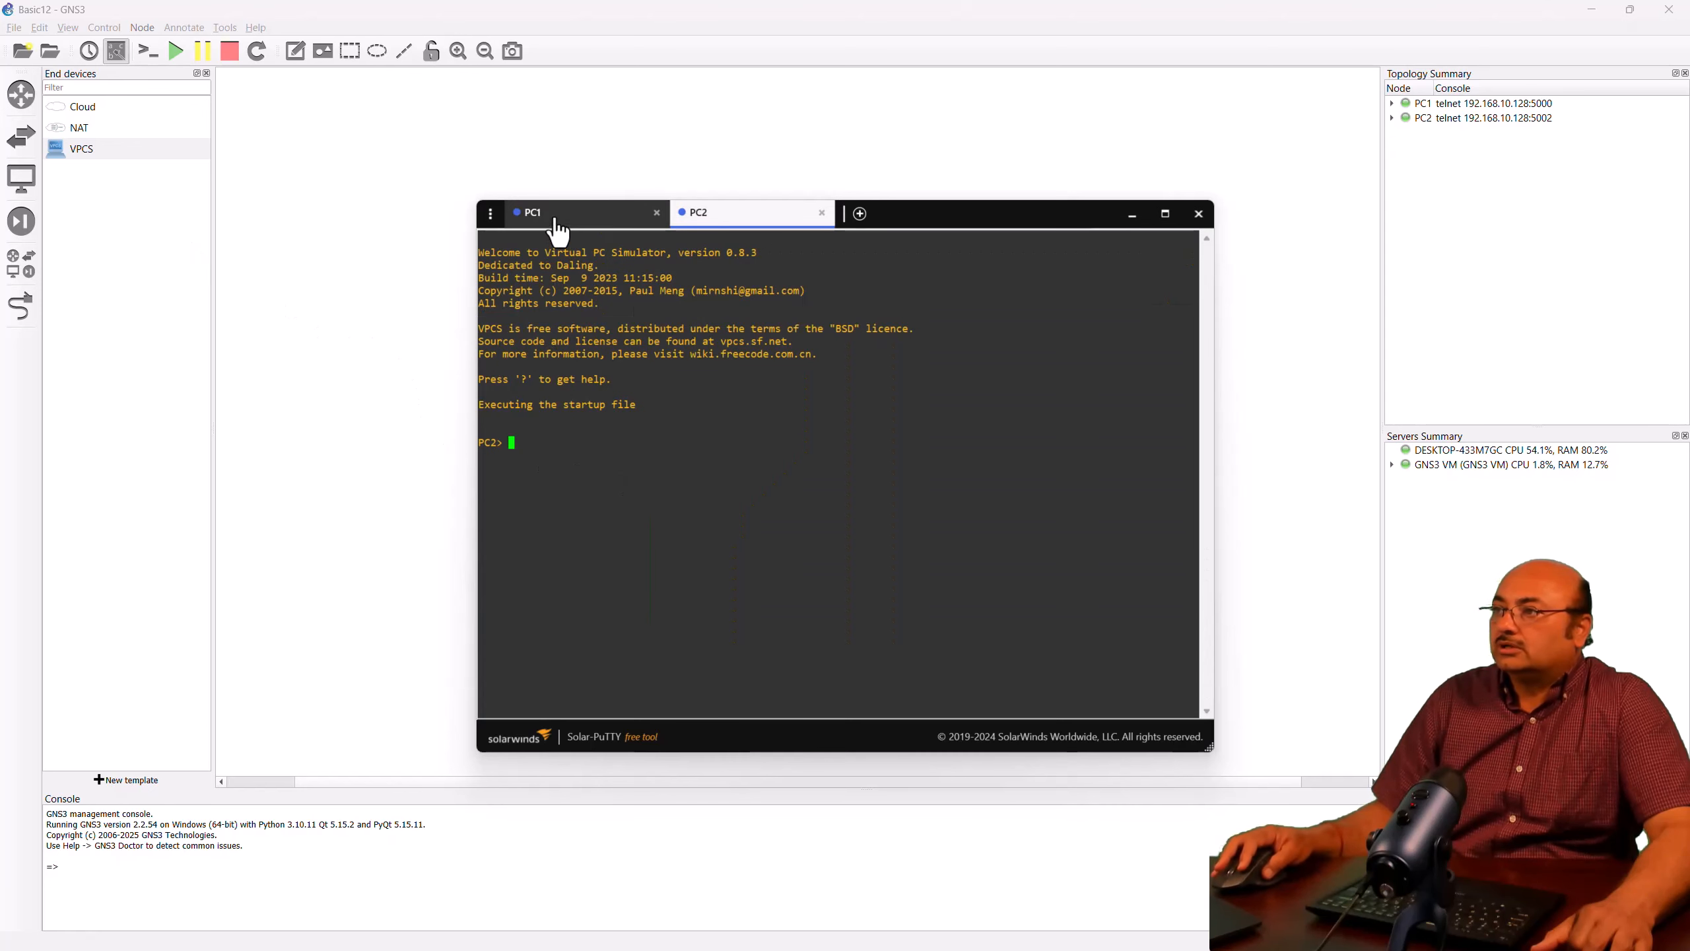
pyautogui.click(745, 216)
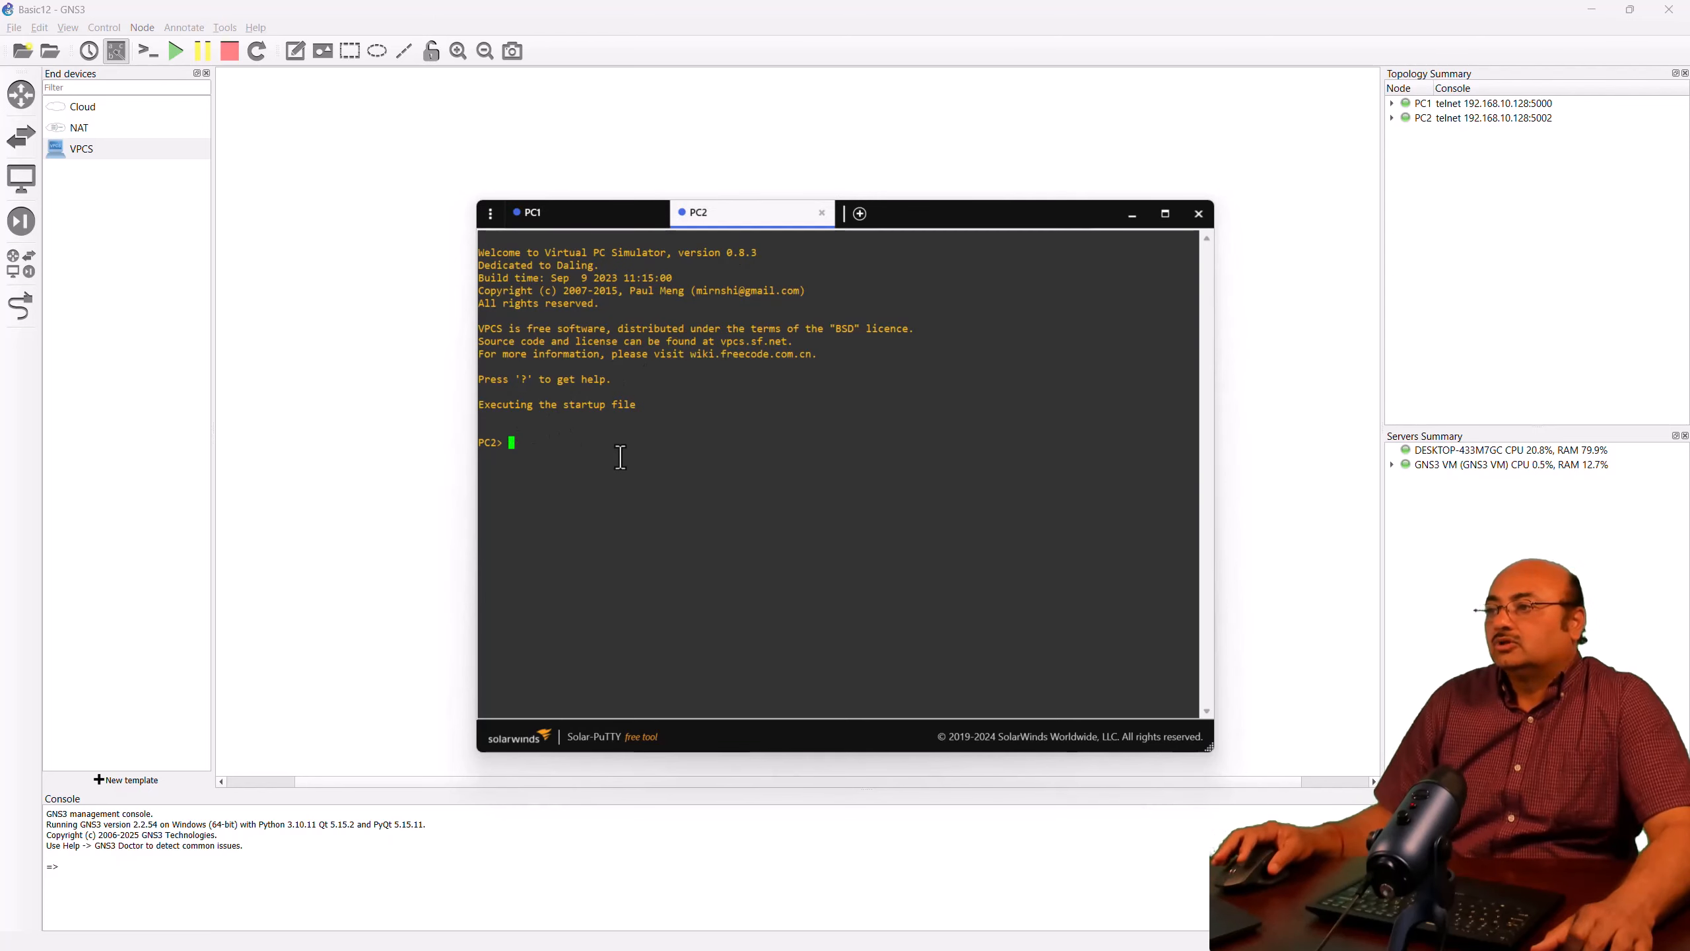
# Restore the GNS3 window to its smaller size, hide the End devices list and widen the workspace to show both PCs.
pyautogui.moveTo(1001, 222); pyautogui.dragTo(1111, 413)
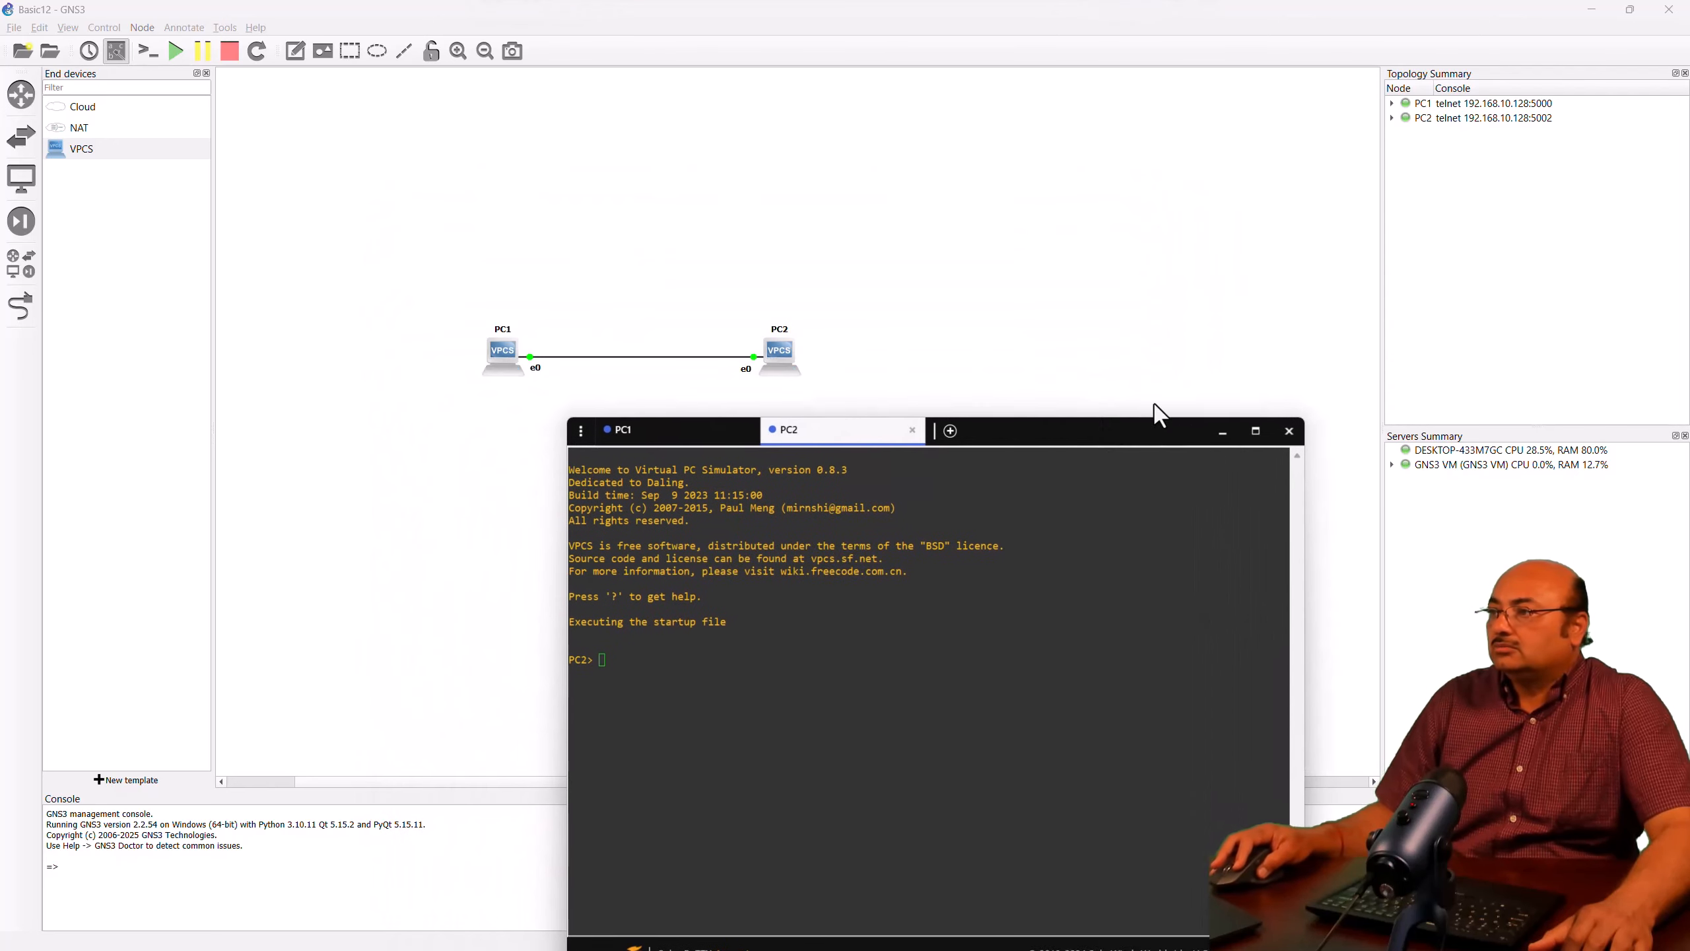
pyautogui.click(1629, 9)
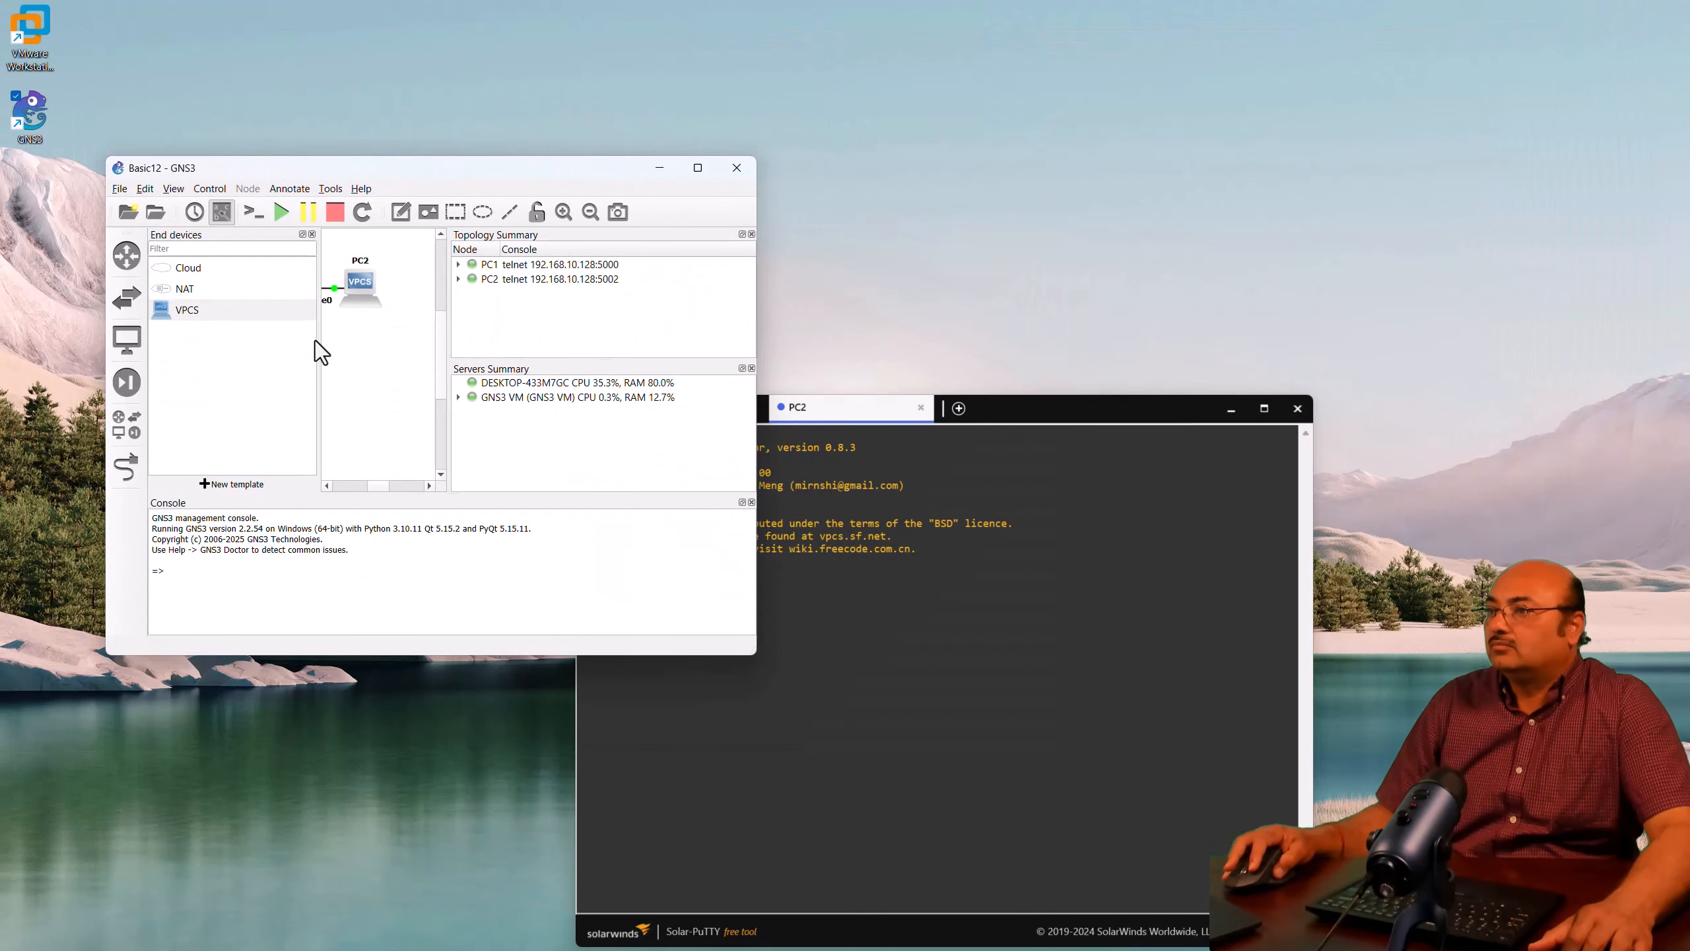
pyautogui.click(311, 234)
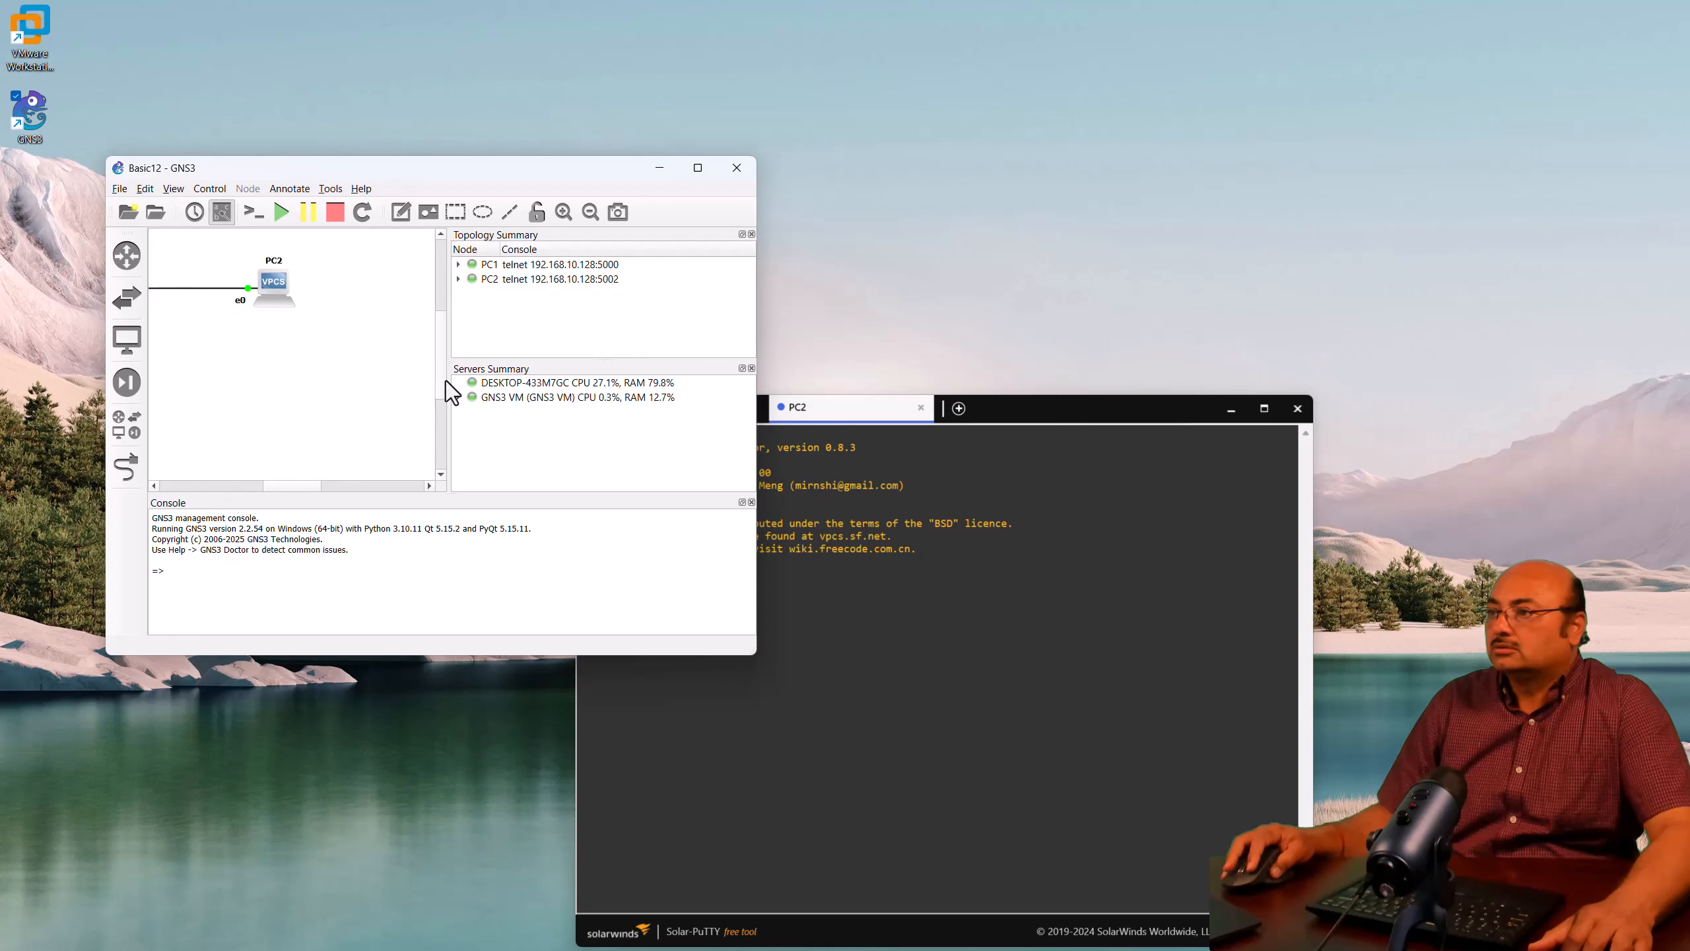
pyautogui.moveTo(449, 378); pyautogui.dragTo(659, 378)
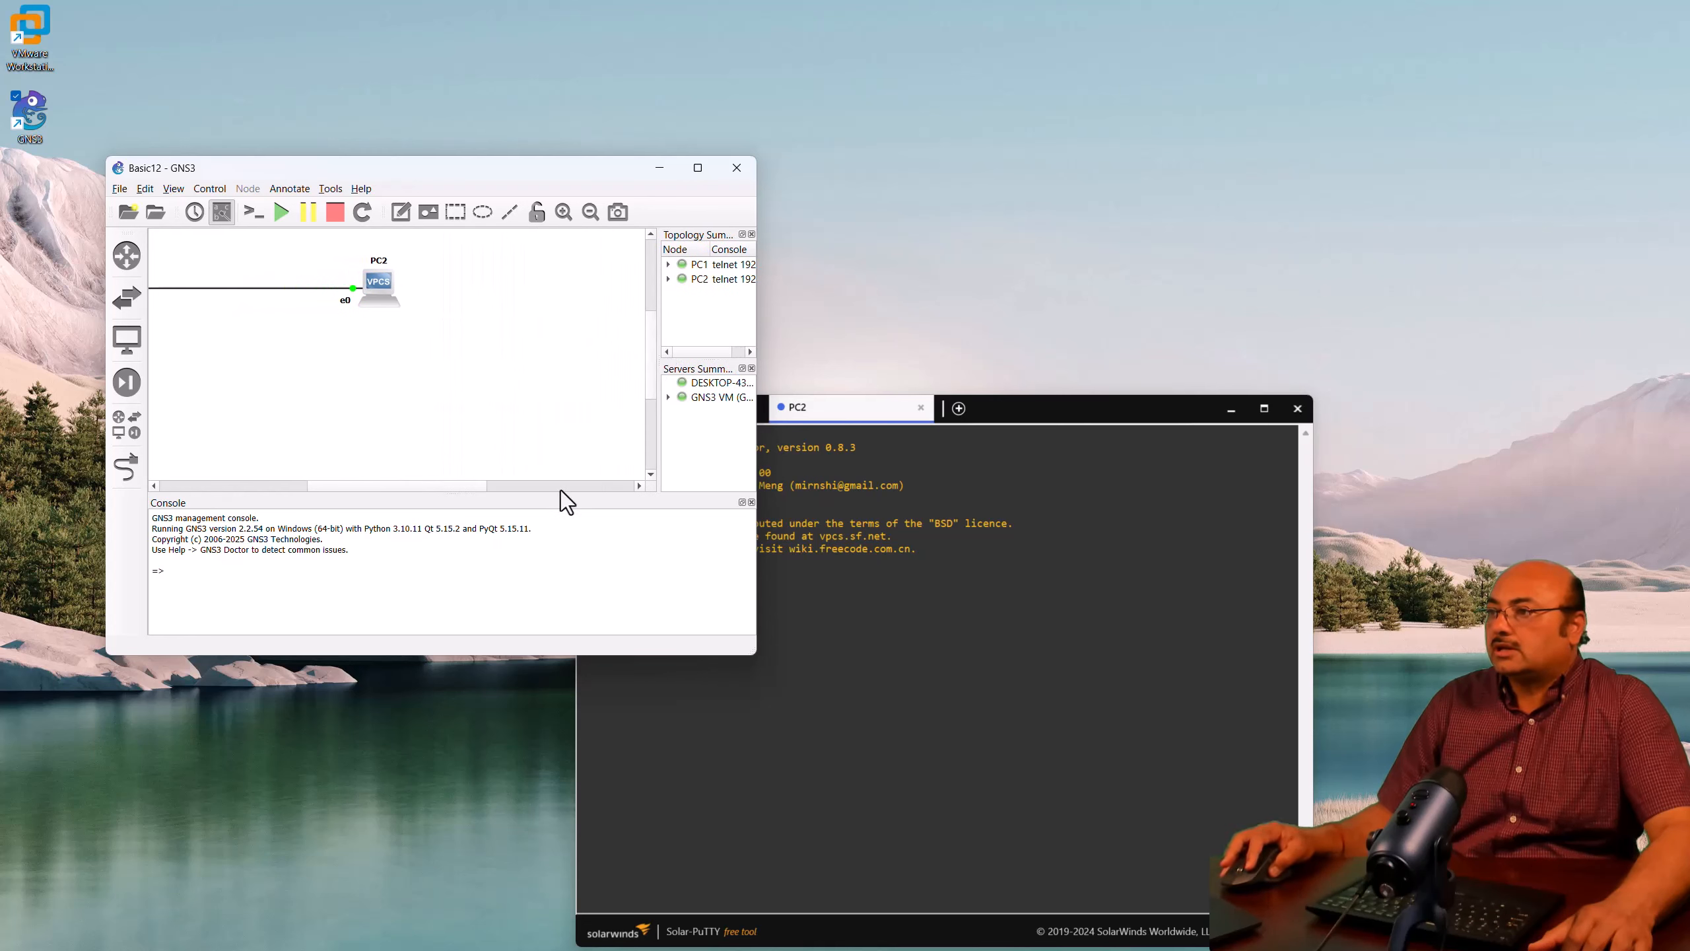
pyautogui.moveTo(454, 489); pyautogui.dragTo(394, 492)
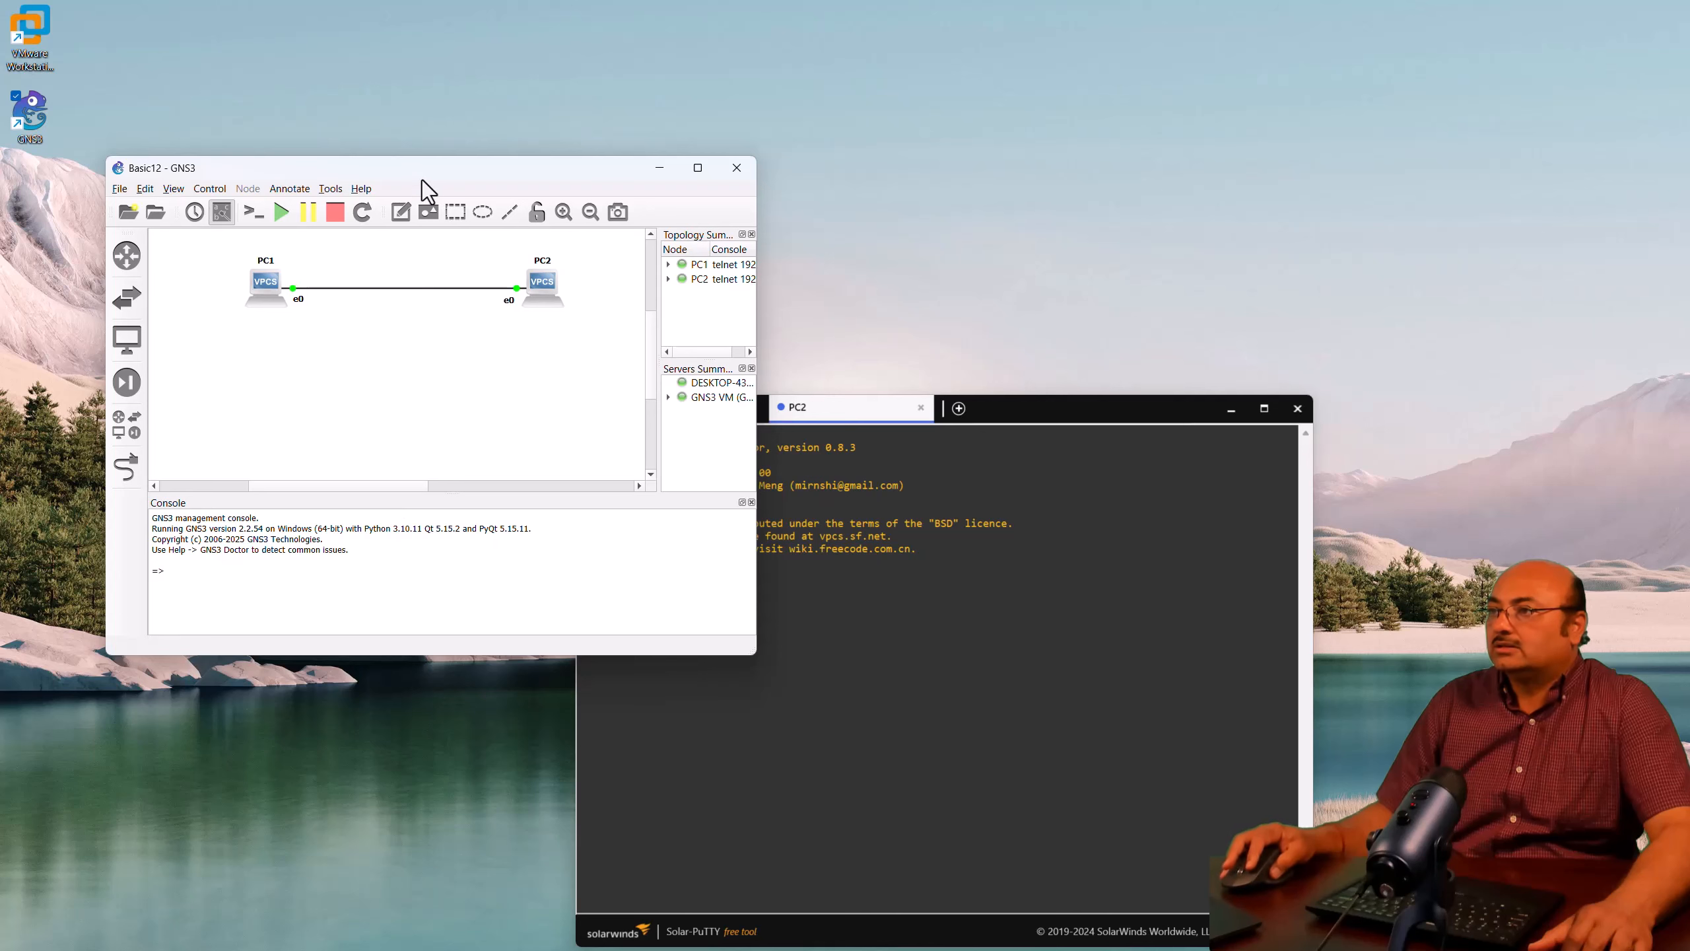
# Arrange the GNS3 window and the console window side by side, making the GNS3 window taller.
pyautogui.moveTo(422, 175); pyautogui.dragTo(381, 142)
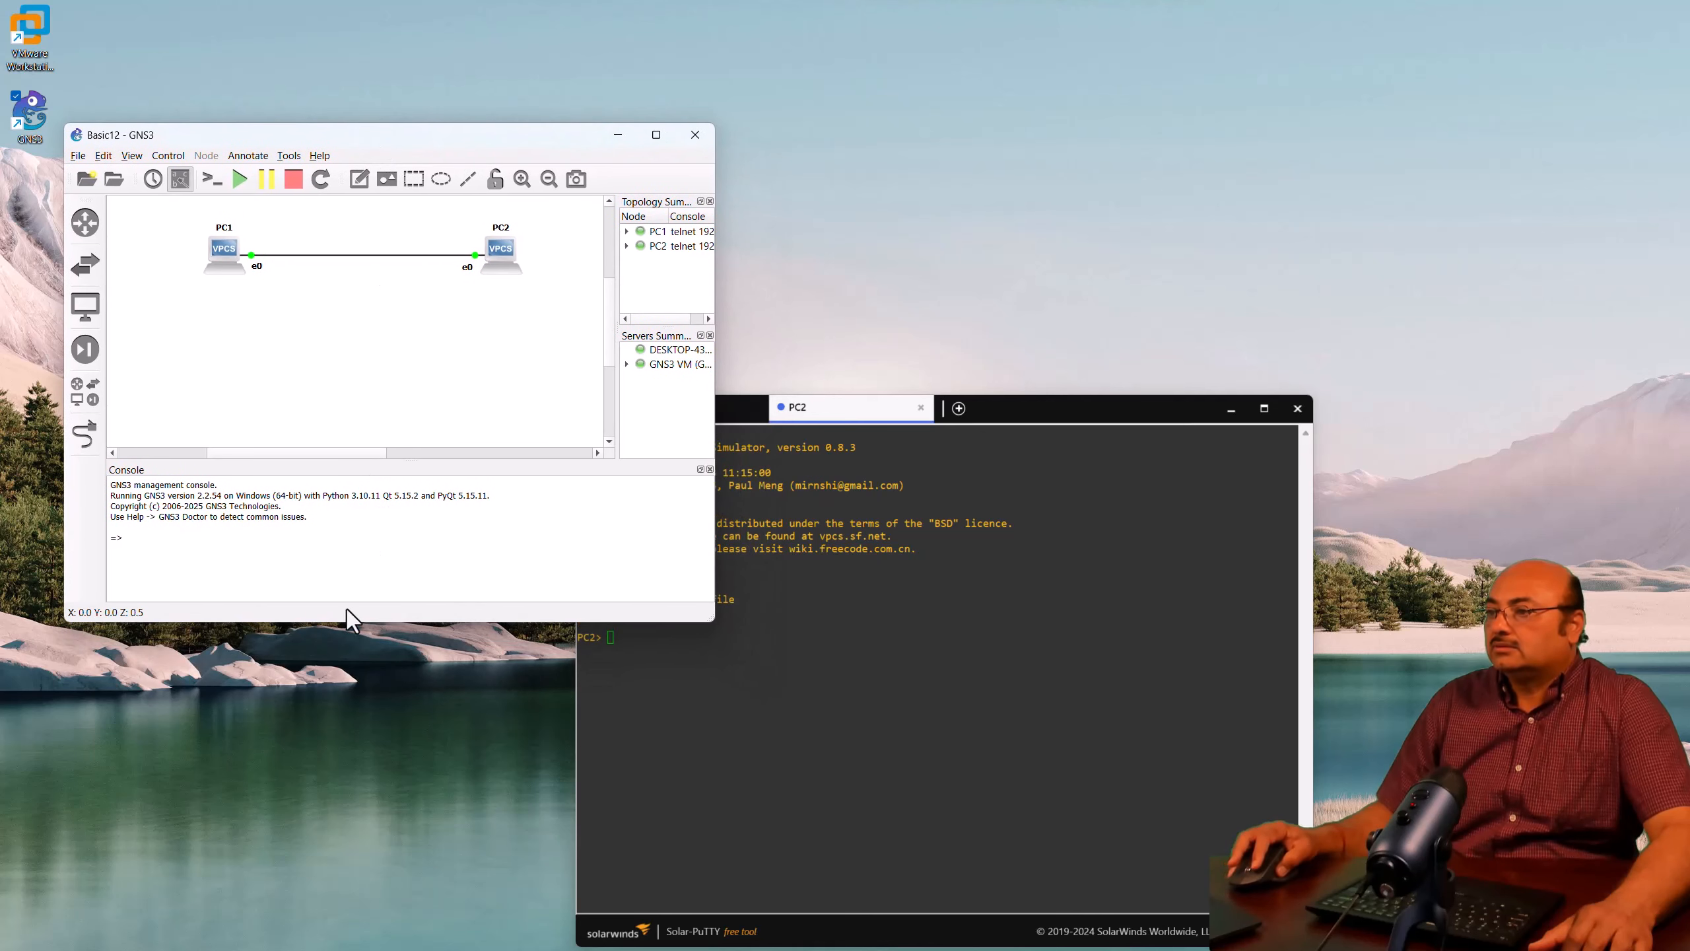
pyautogui.moveTo(341, 620); pyautogui.dragTo(350, 712)
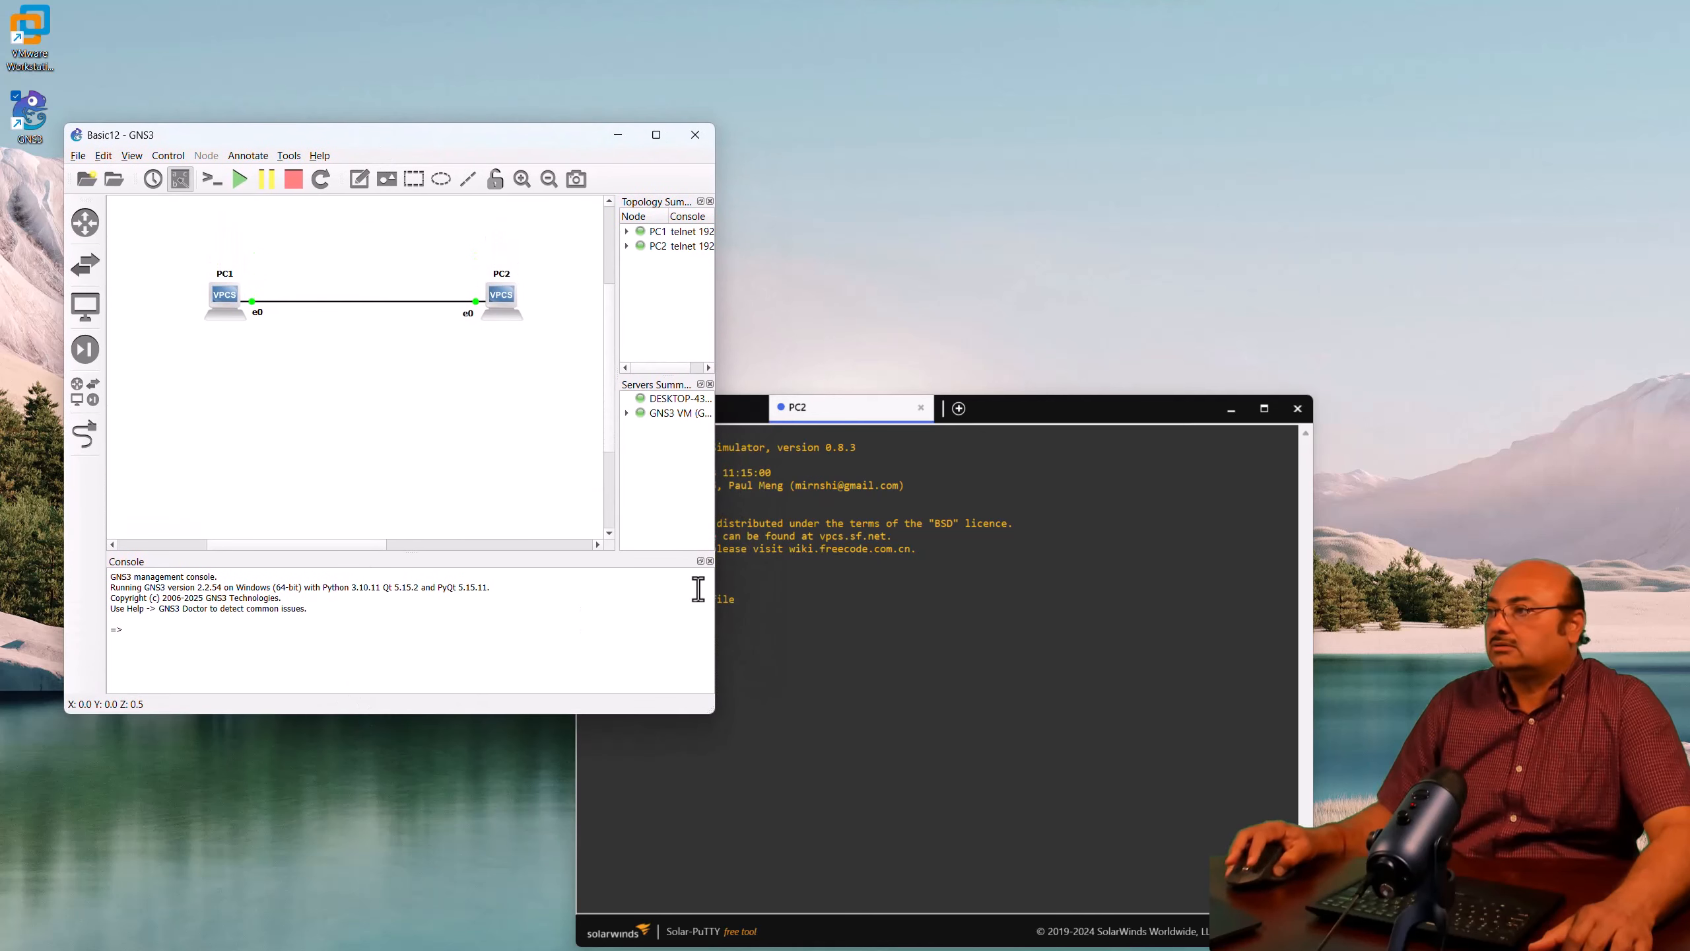
pyautogui.moveTo(1021, 406); pyautogui.dragTo(1178, 161)
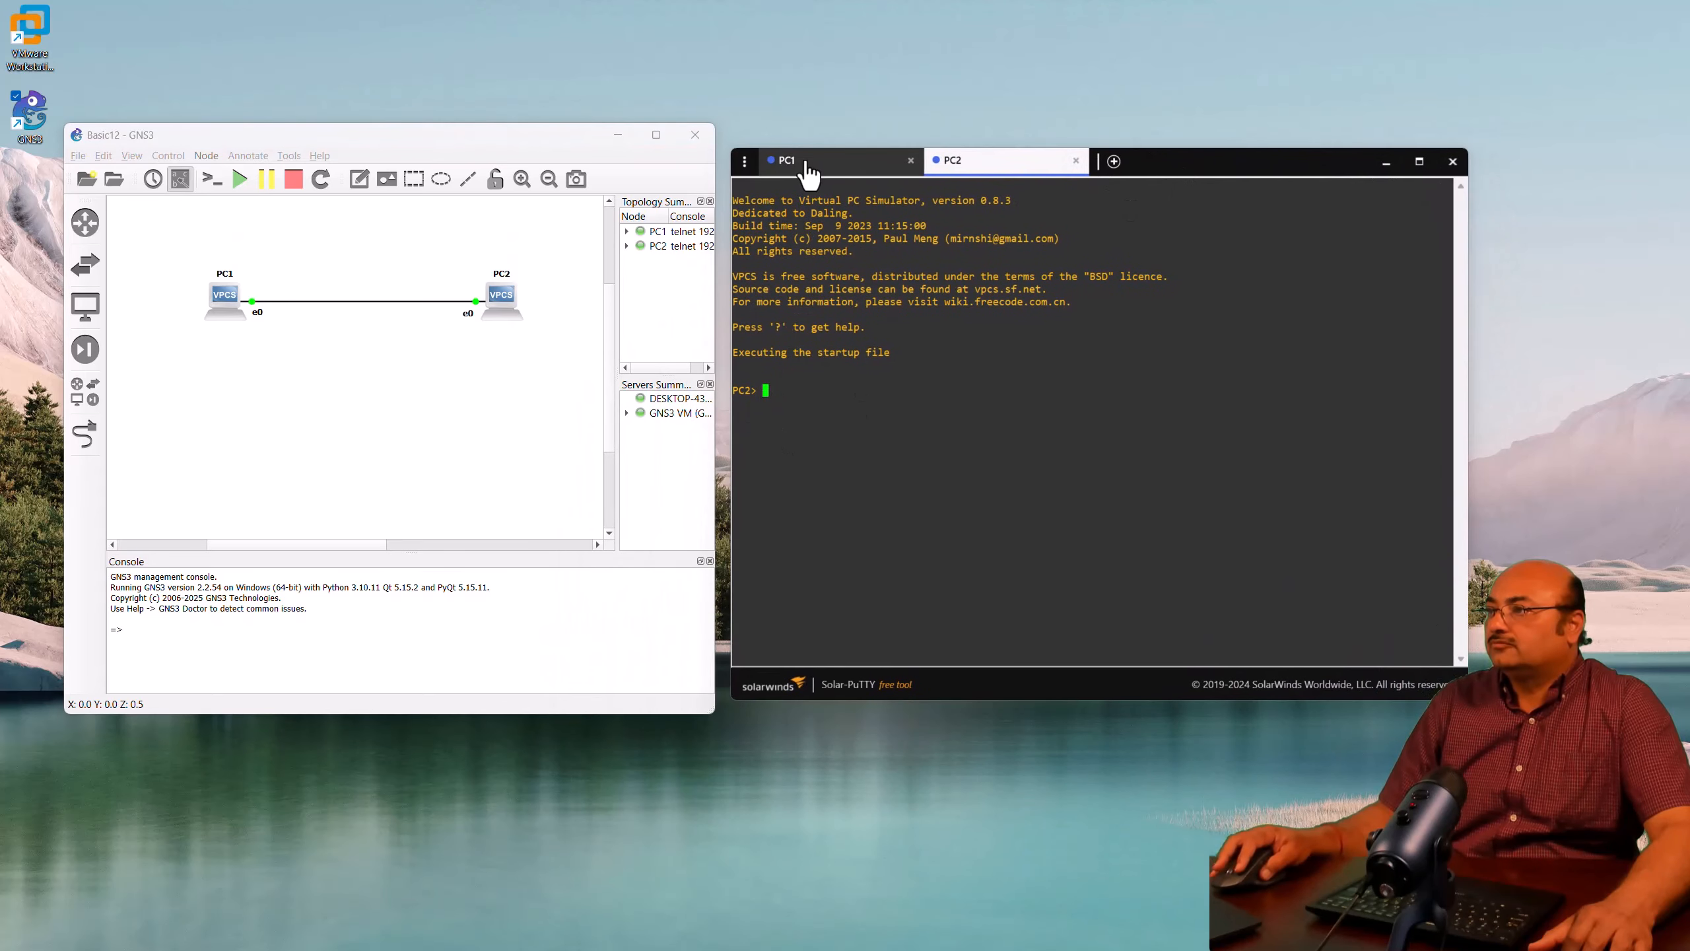
# In PC1's console, assign IP address 192.168.10.1 with mask 255.255.255.0 and check it with show ip.
pyautogui.click(825, 160)
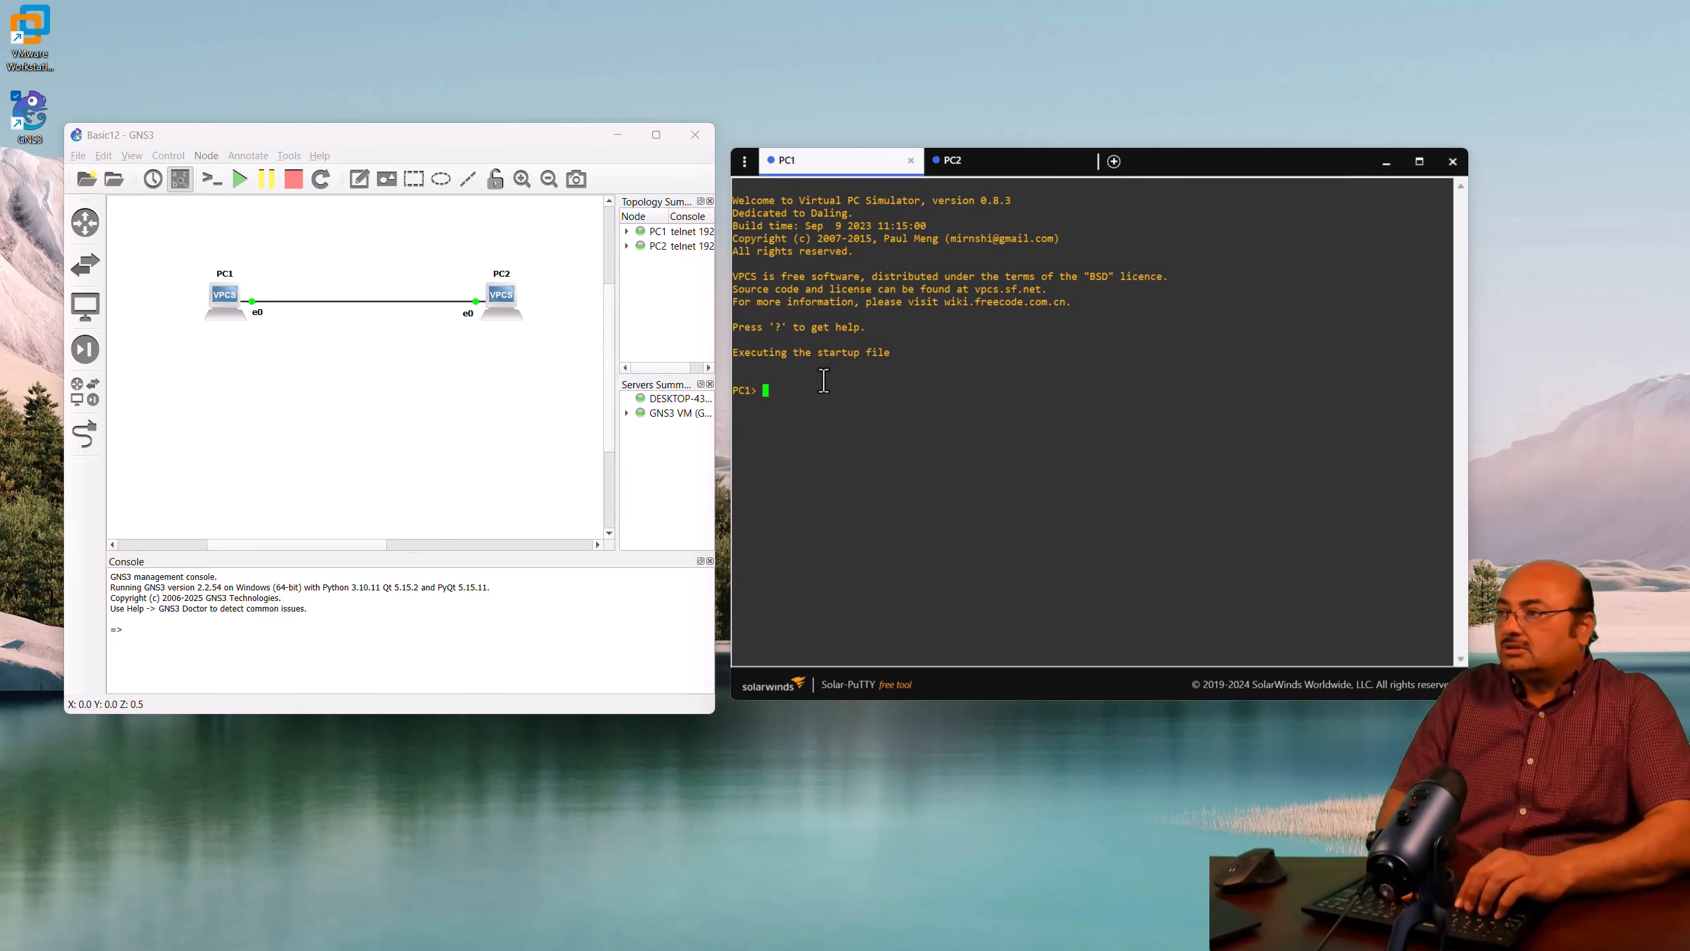
pyautogui.write('p 192.168.10.1 255.255.255.0')
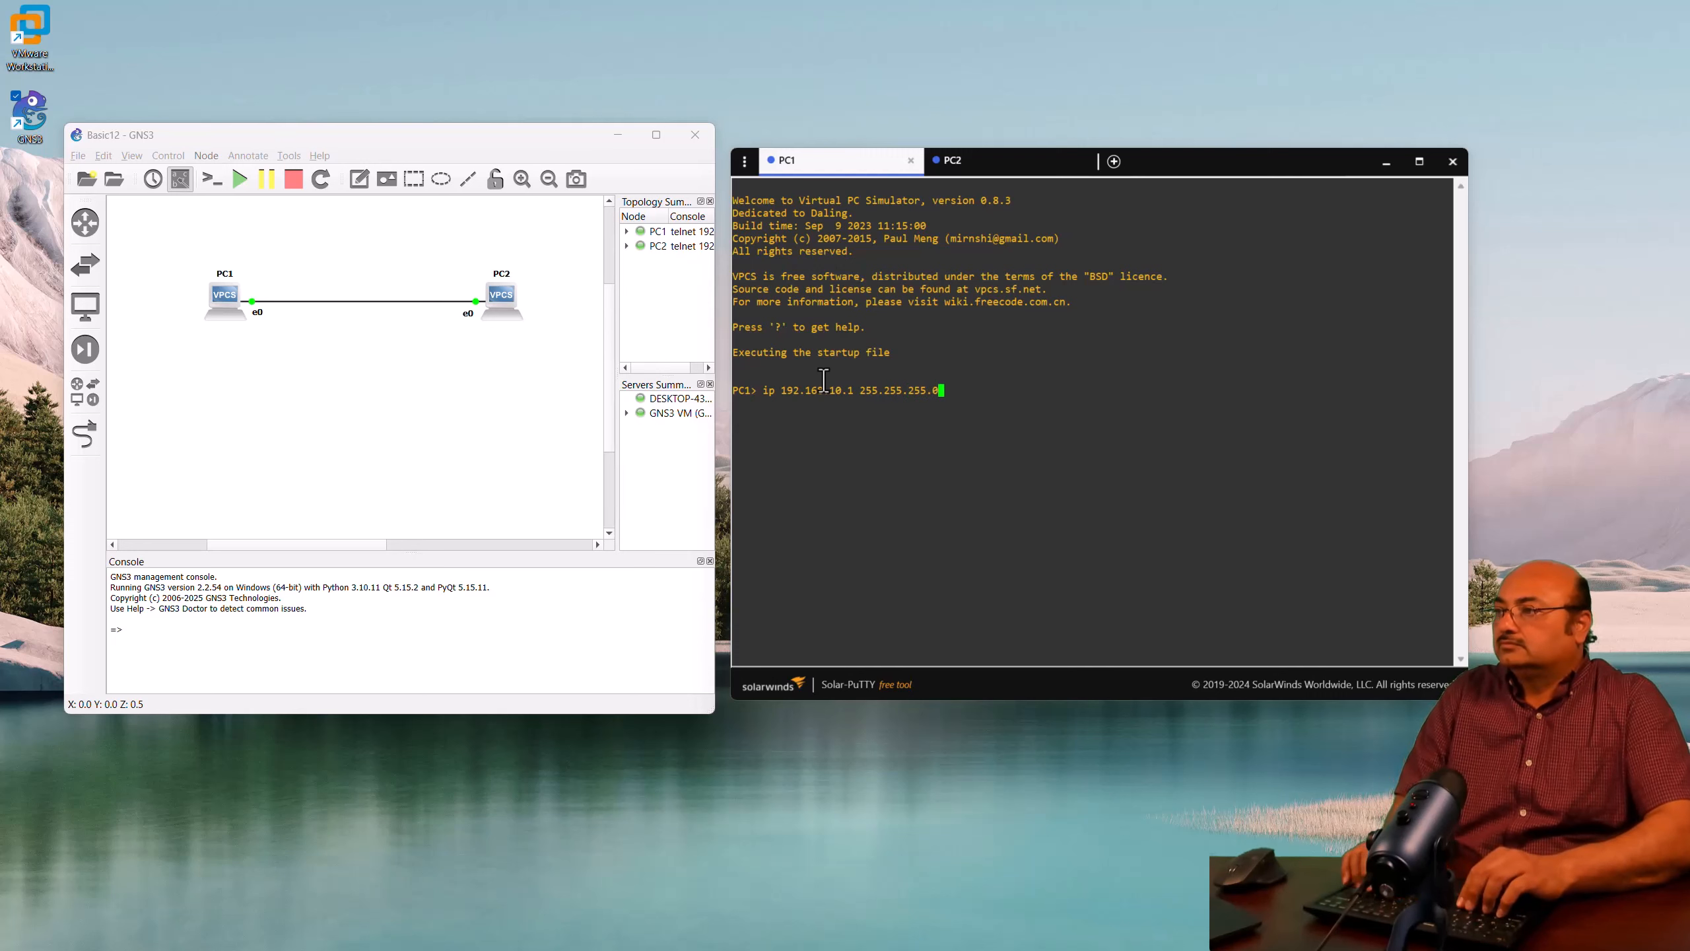
pyautogui.press('Return')
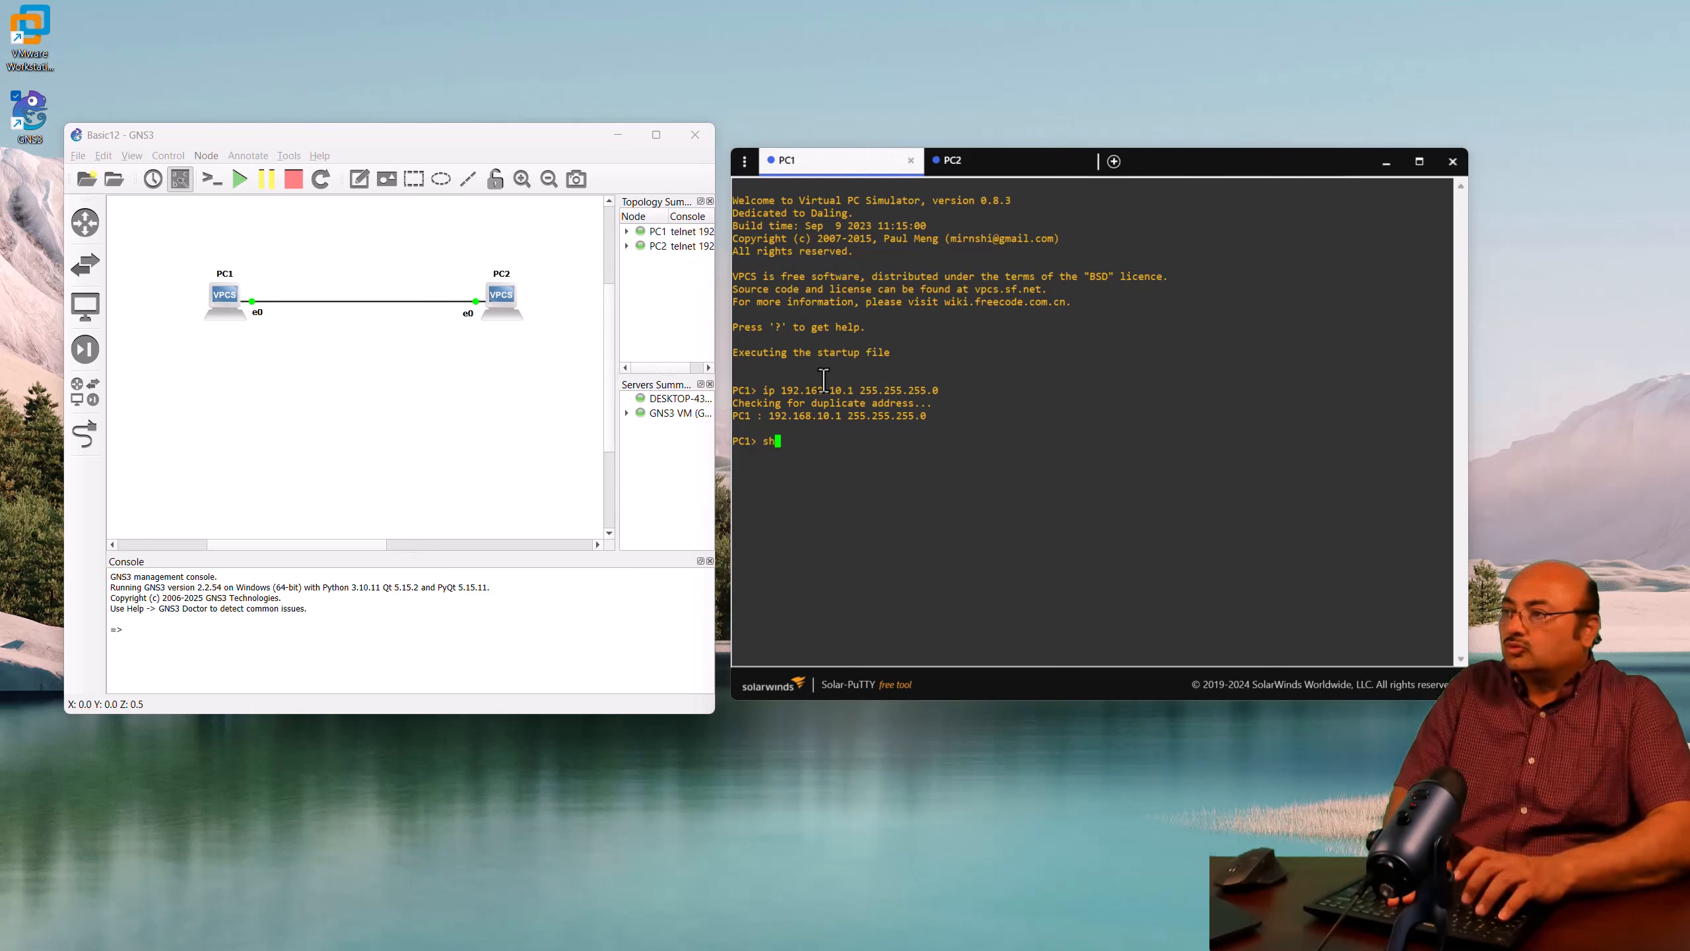
pyautogui.press('Return')
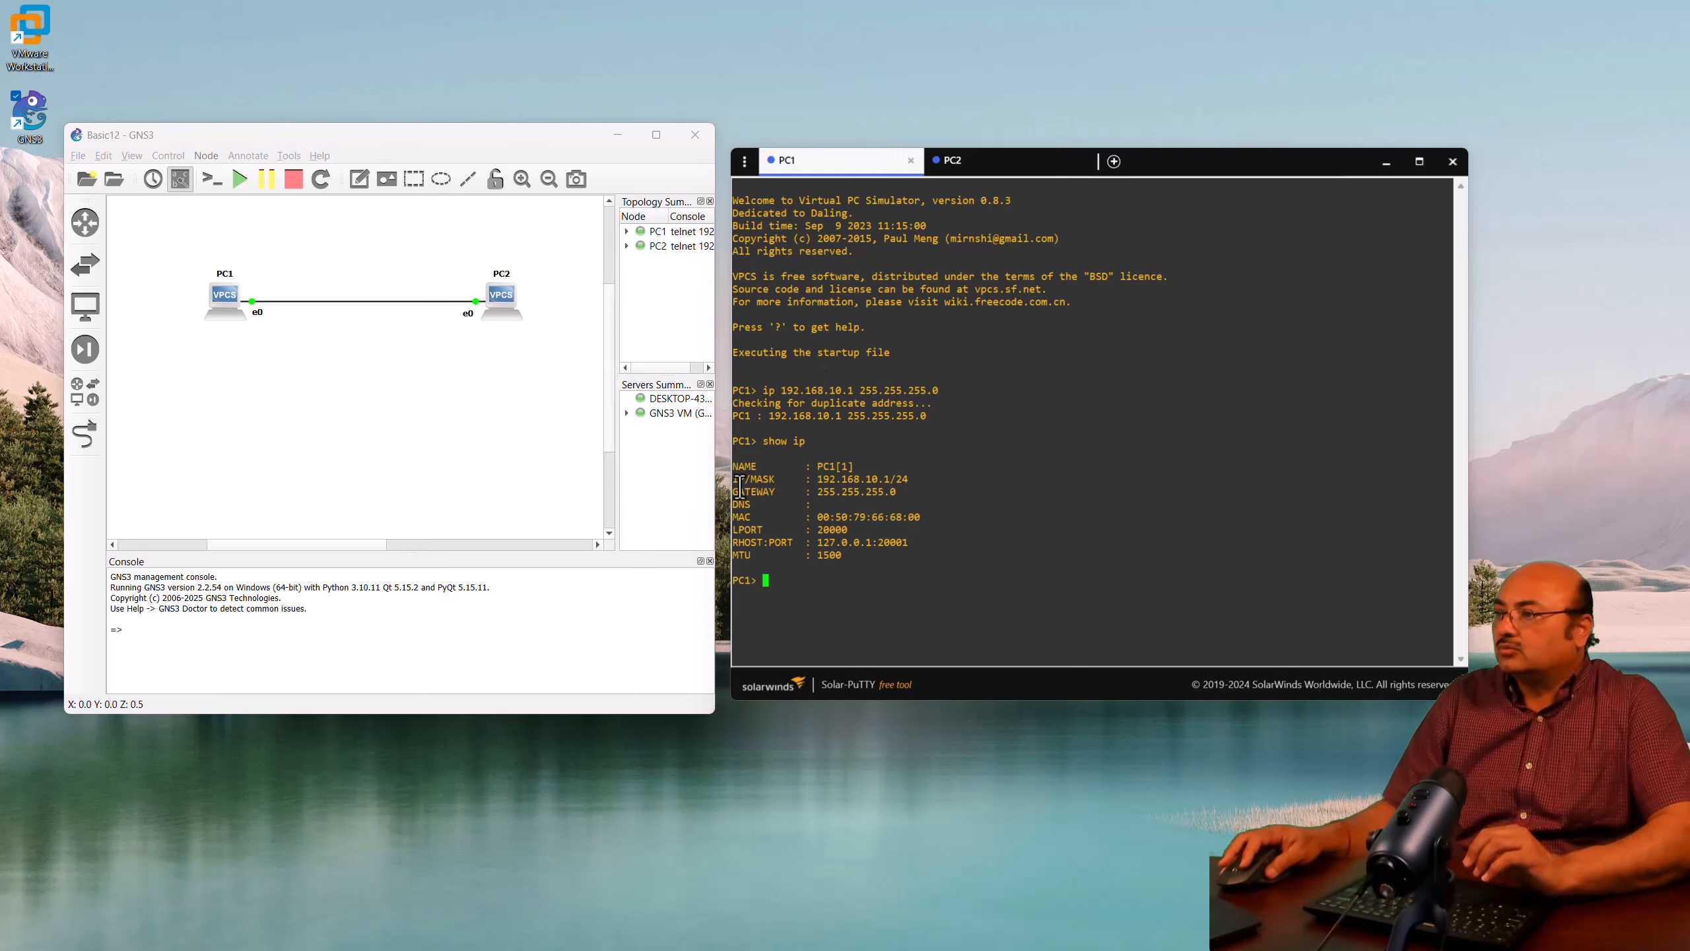
pyautogui.moveTo(732, 479); pyautogui.dragTo(916, 486)
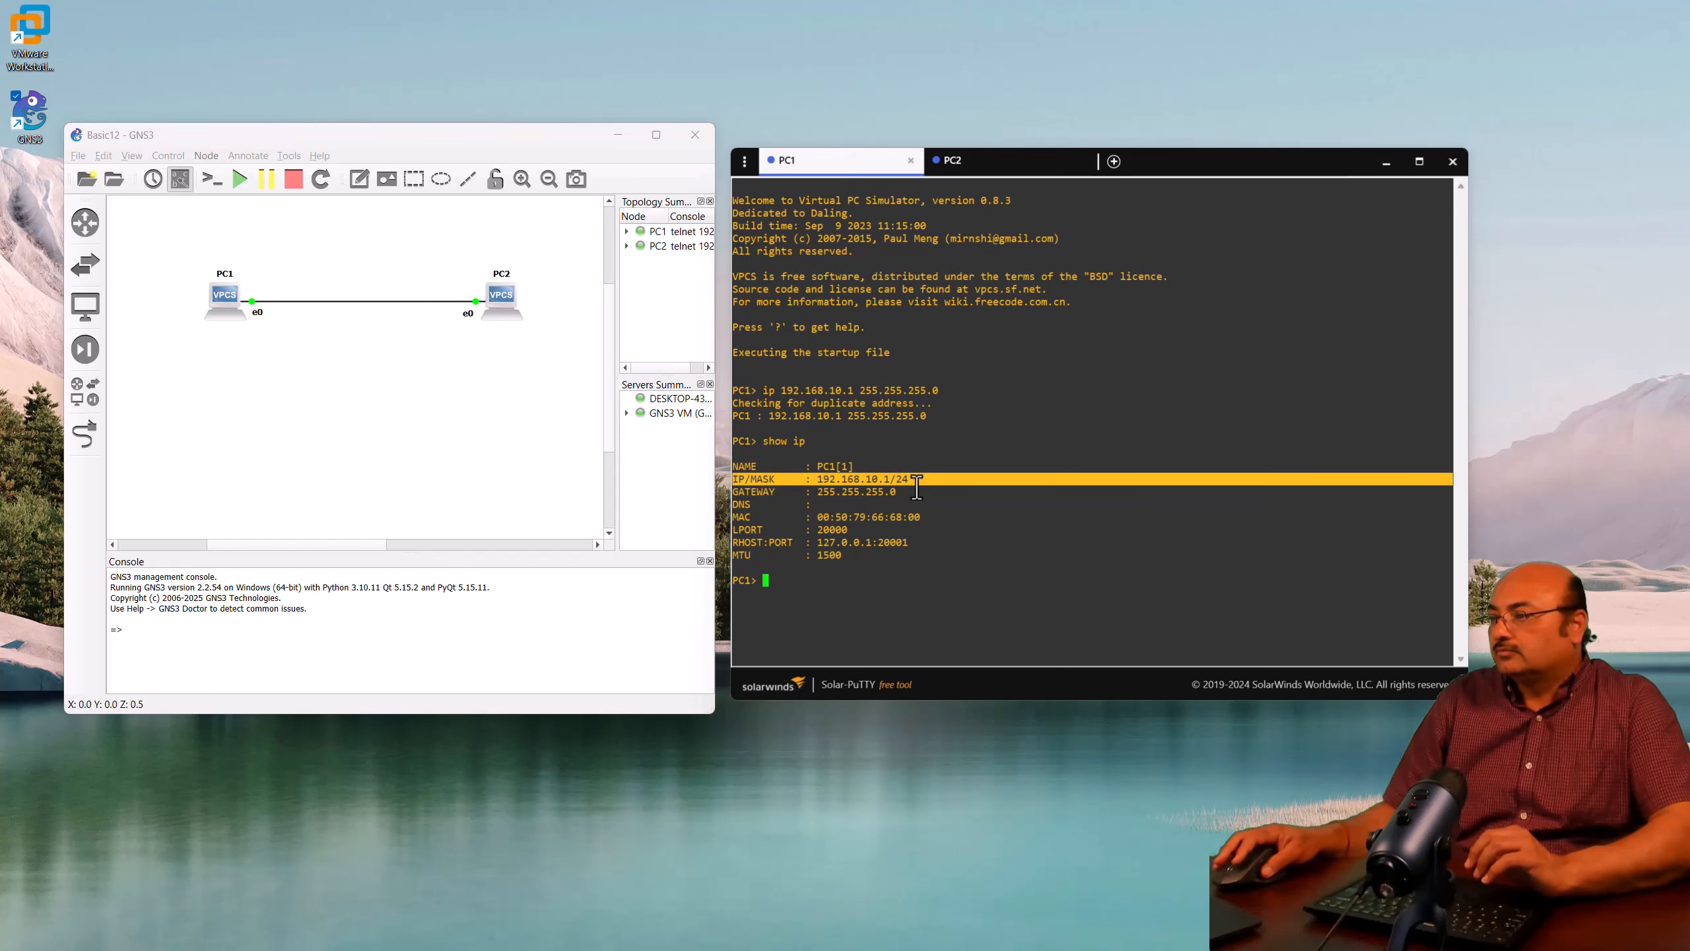
# In PC2's console, assign IP address 192.168.10.2 with mask 255.255.255.0 and check it with show ip.
pyautogui.click(1022, 167)
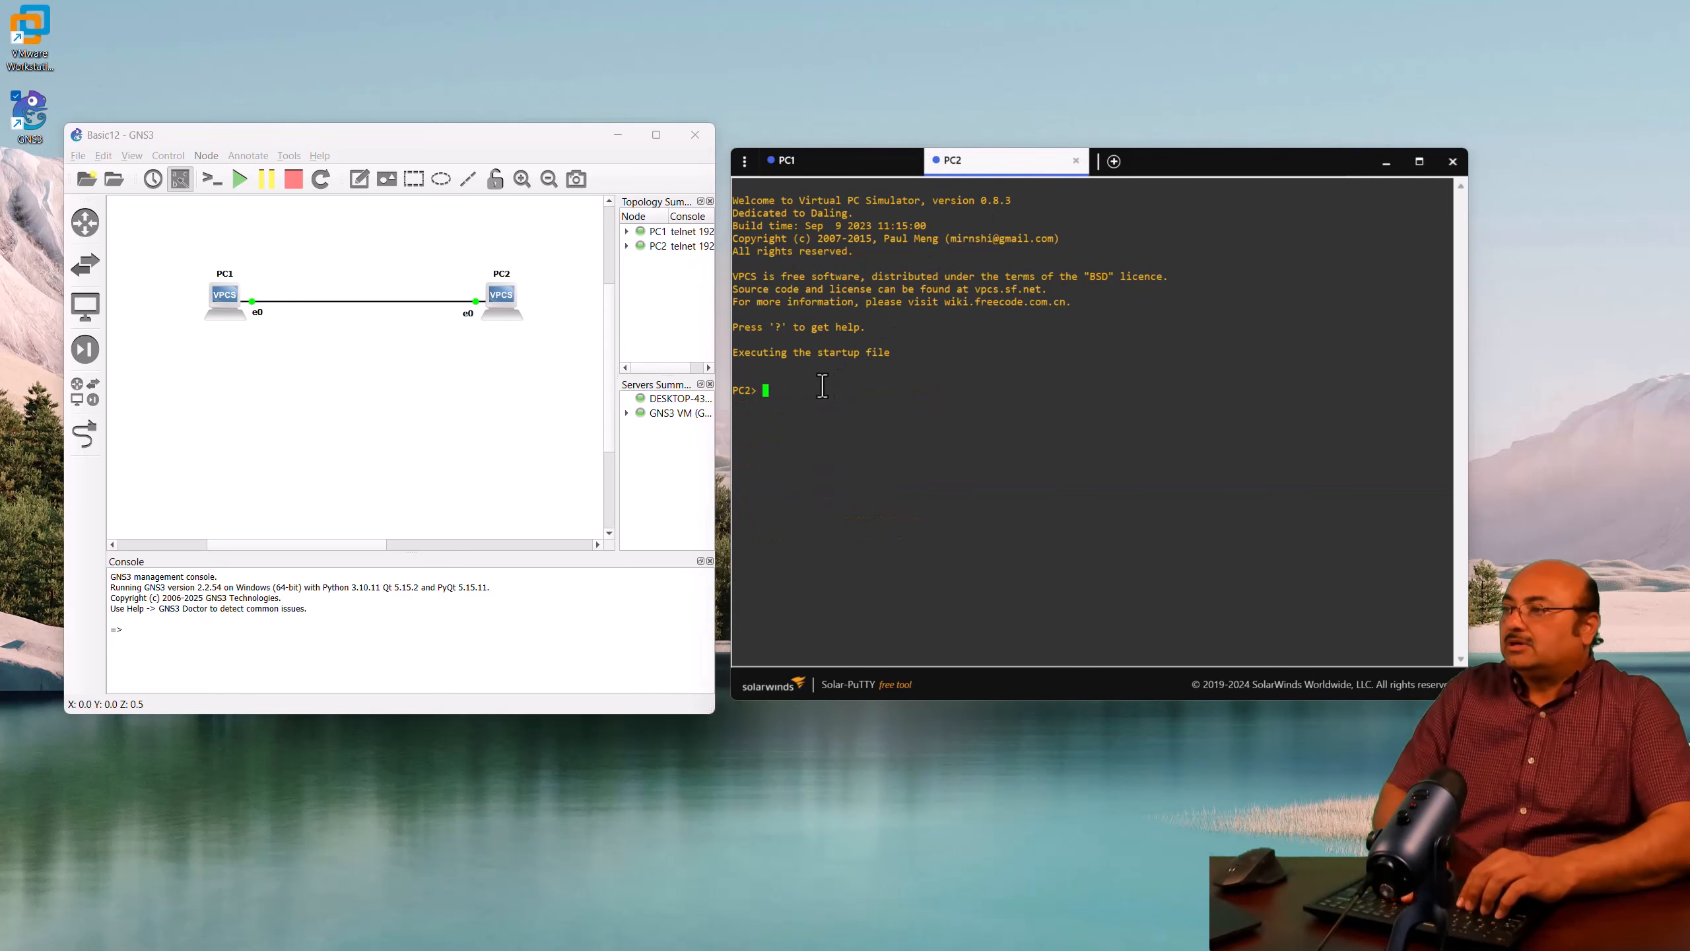
pyautogui.write('ip 192.')
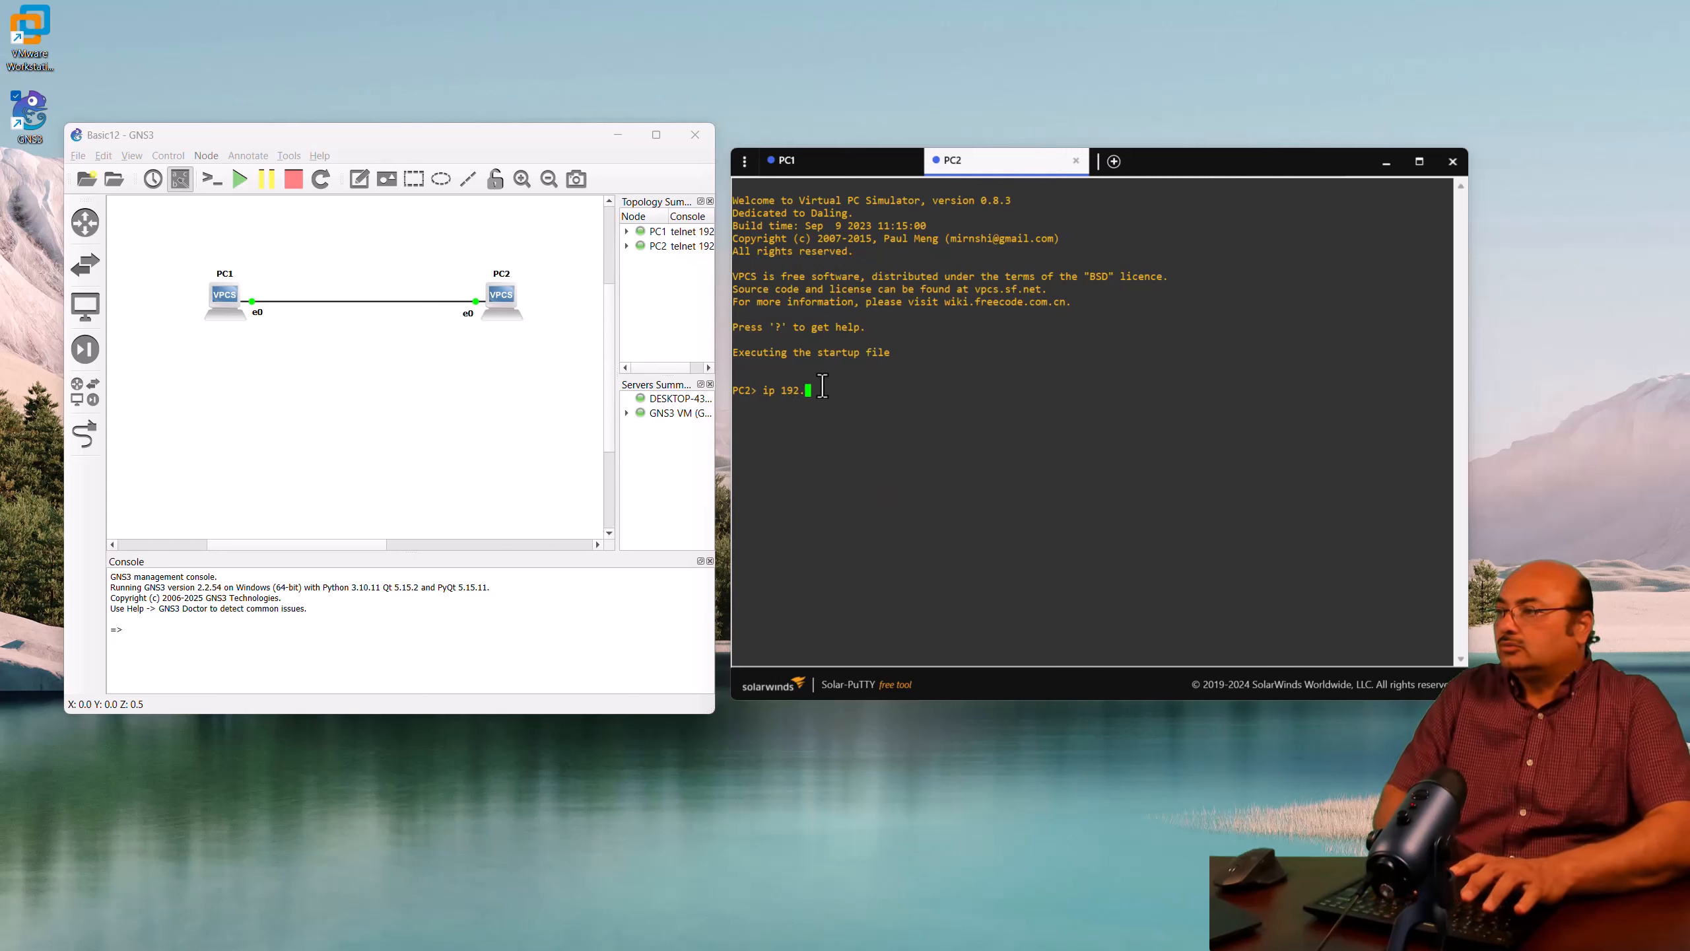
pyautogui.write('168.1')
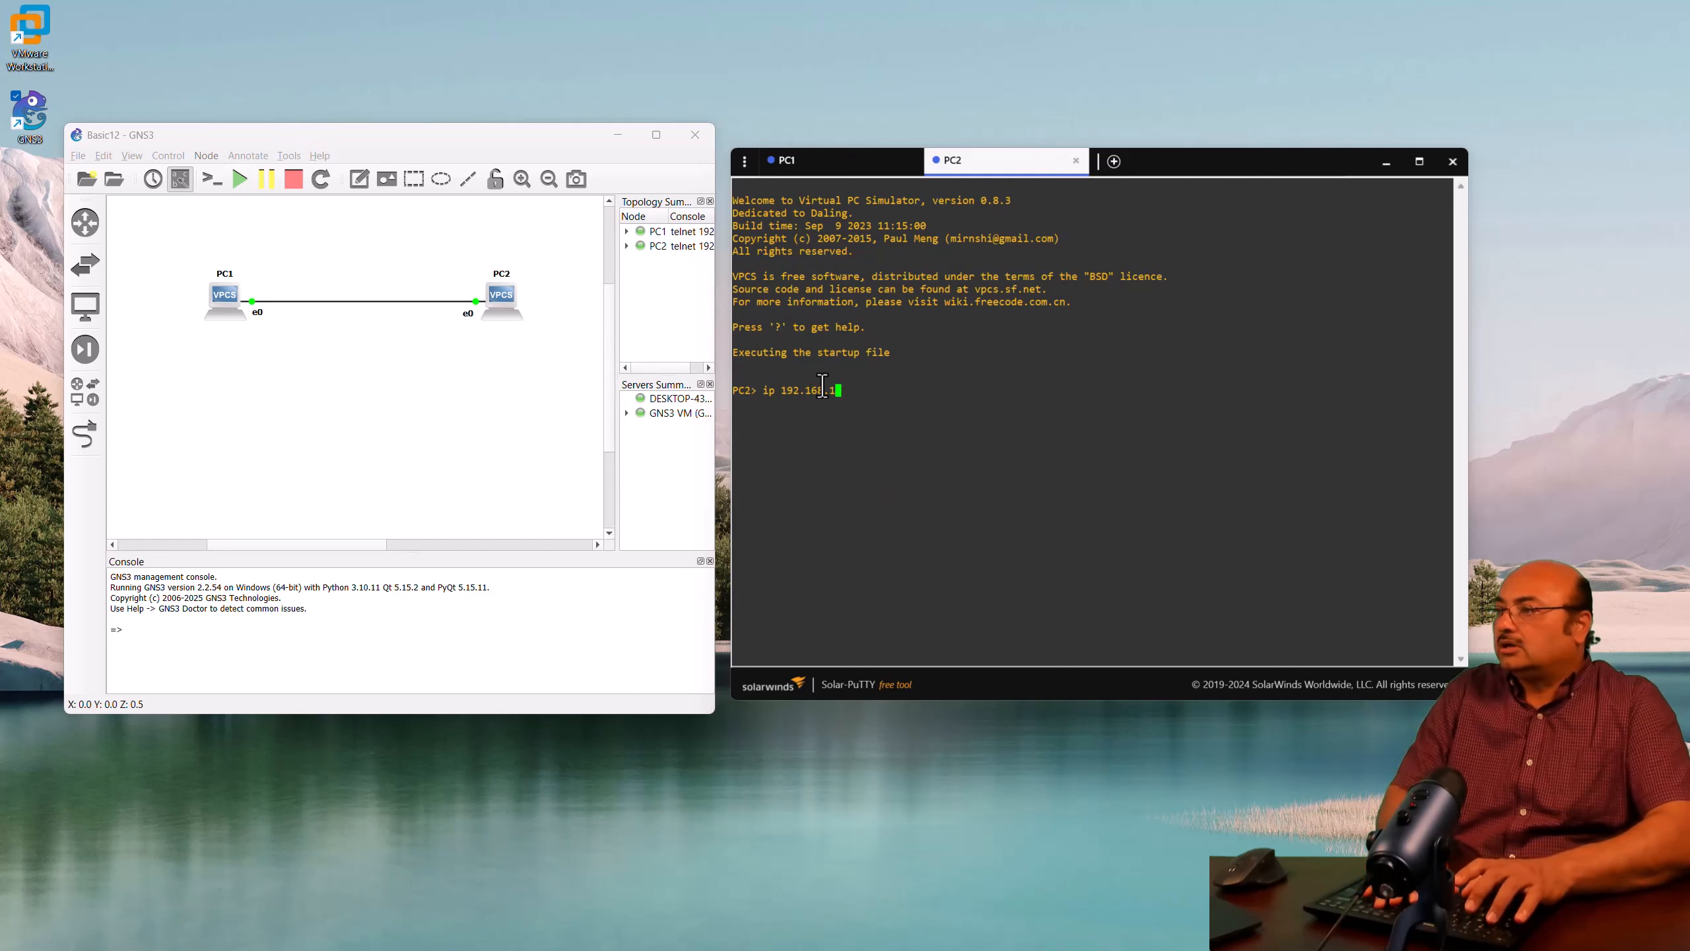
pyautogui.write('0.2 255.')
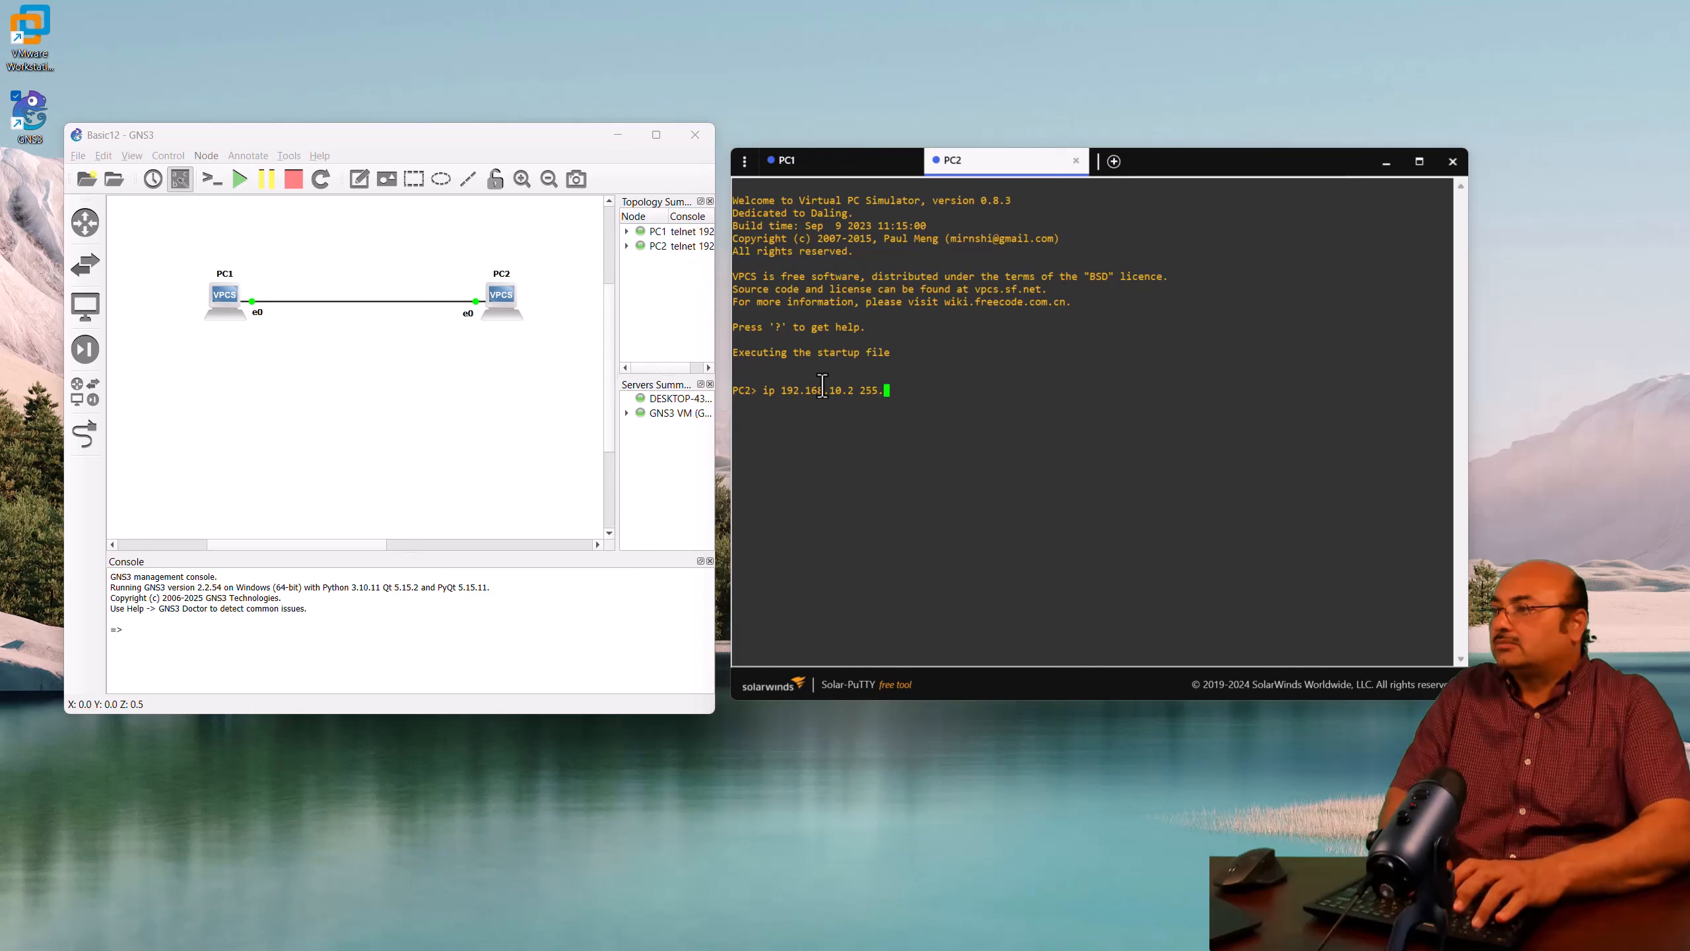
pyautogui.write('255.255.0')
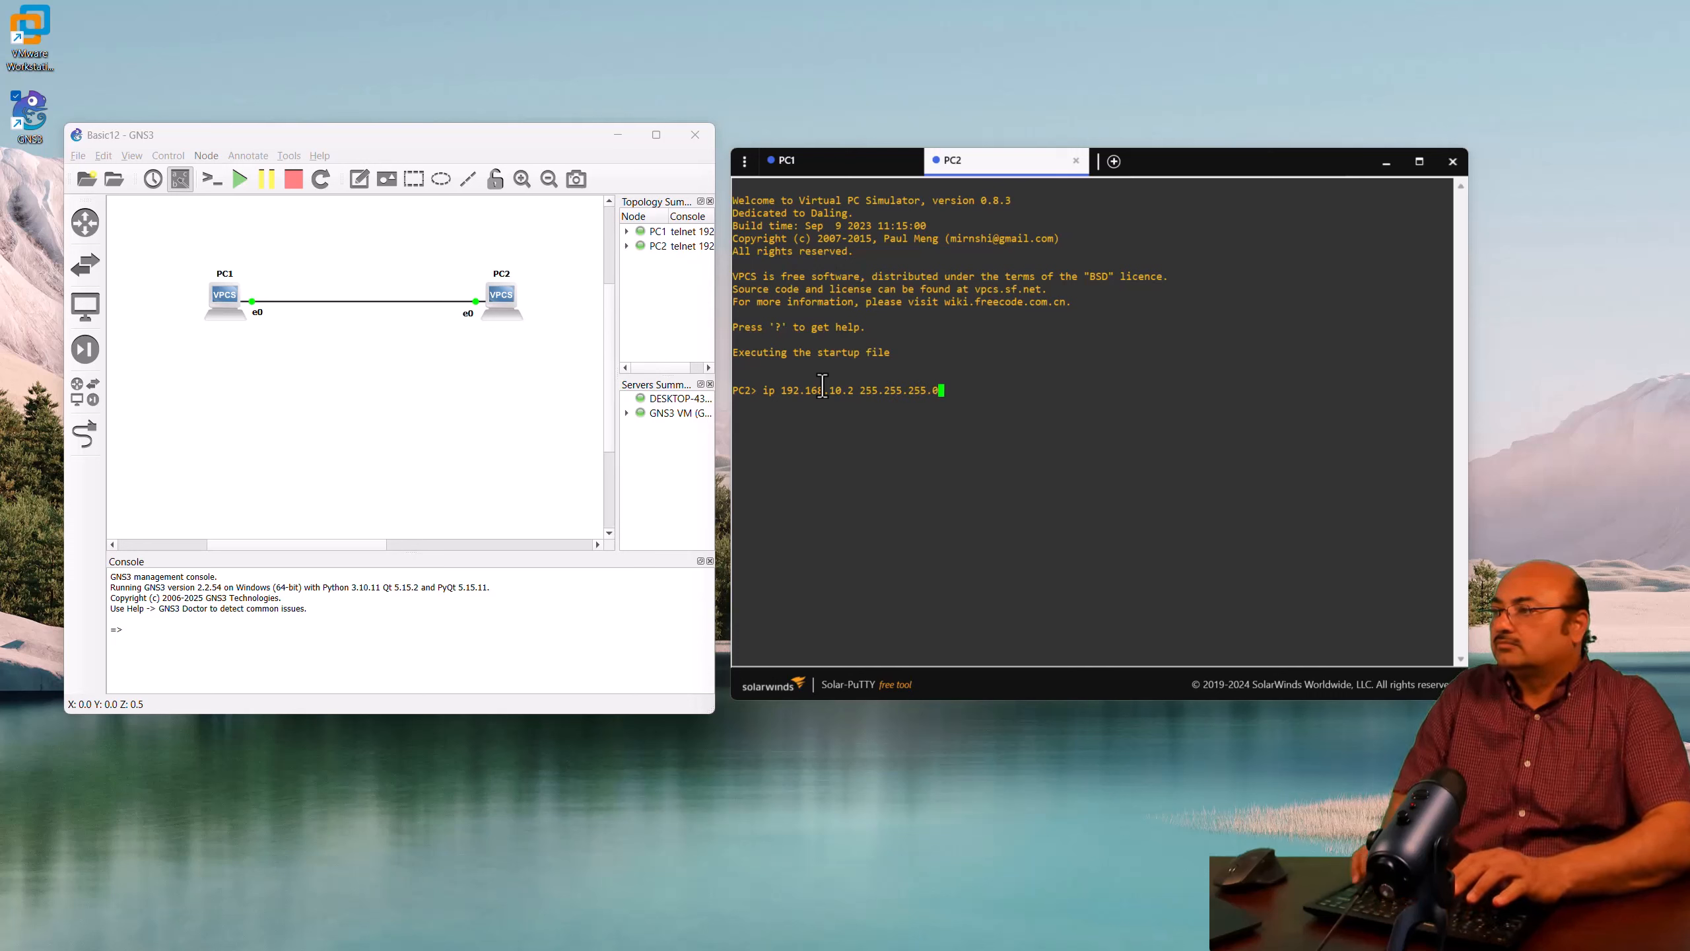
pyautogui.press('Return')
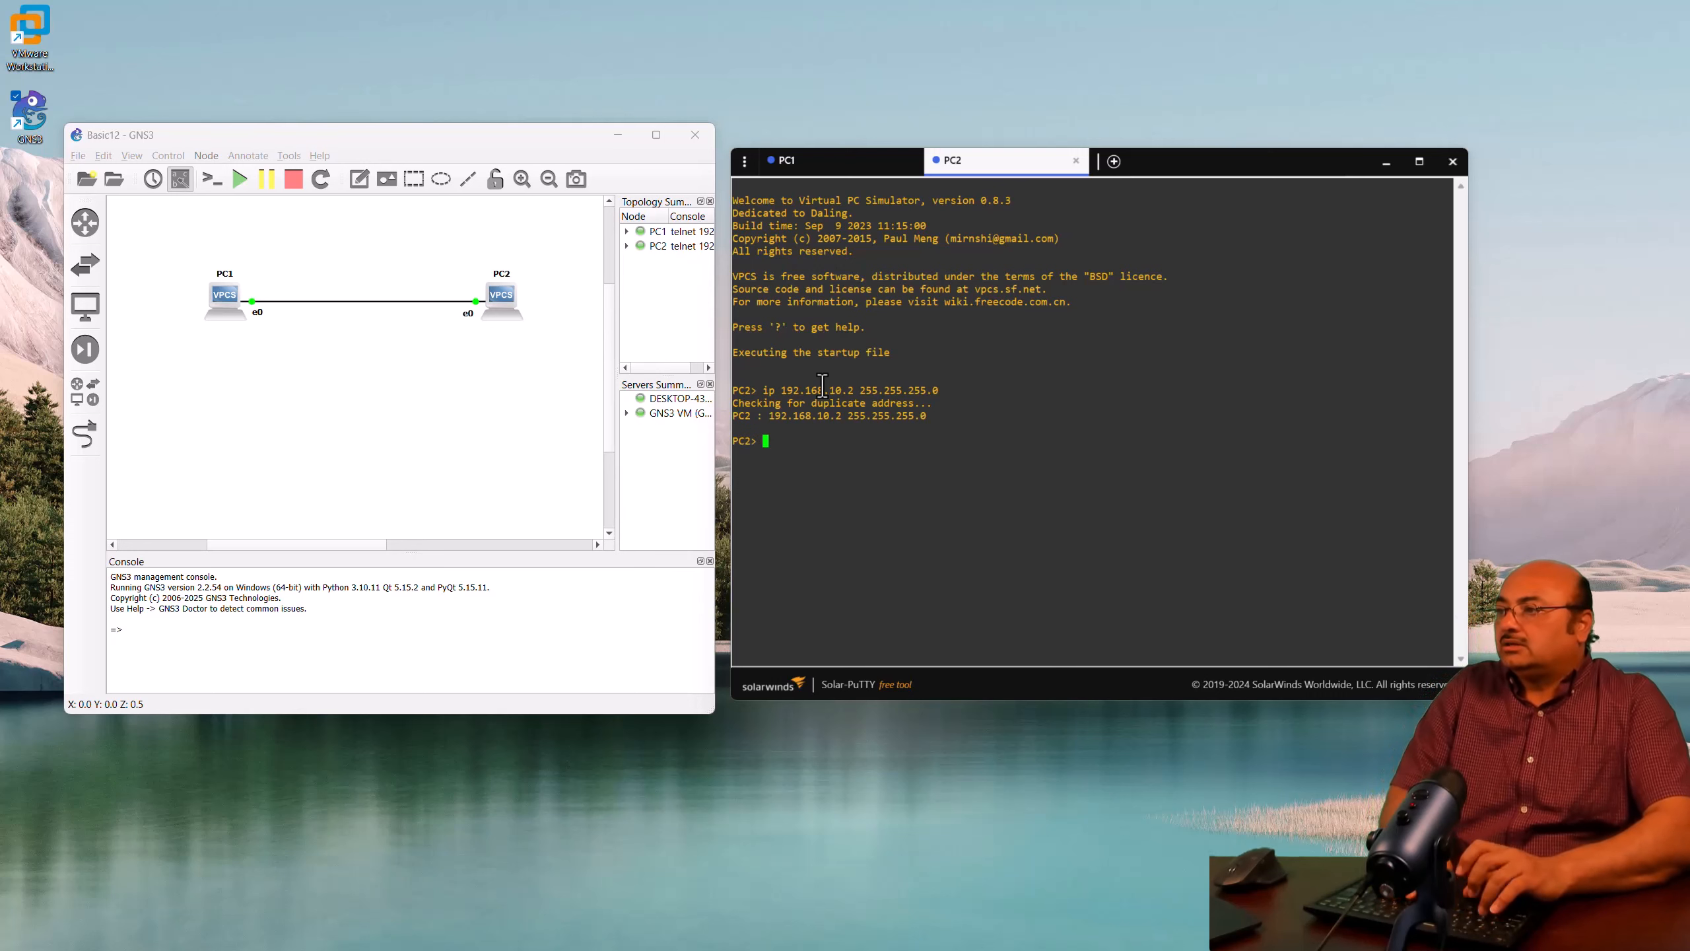
pyautogui.write('show ip')
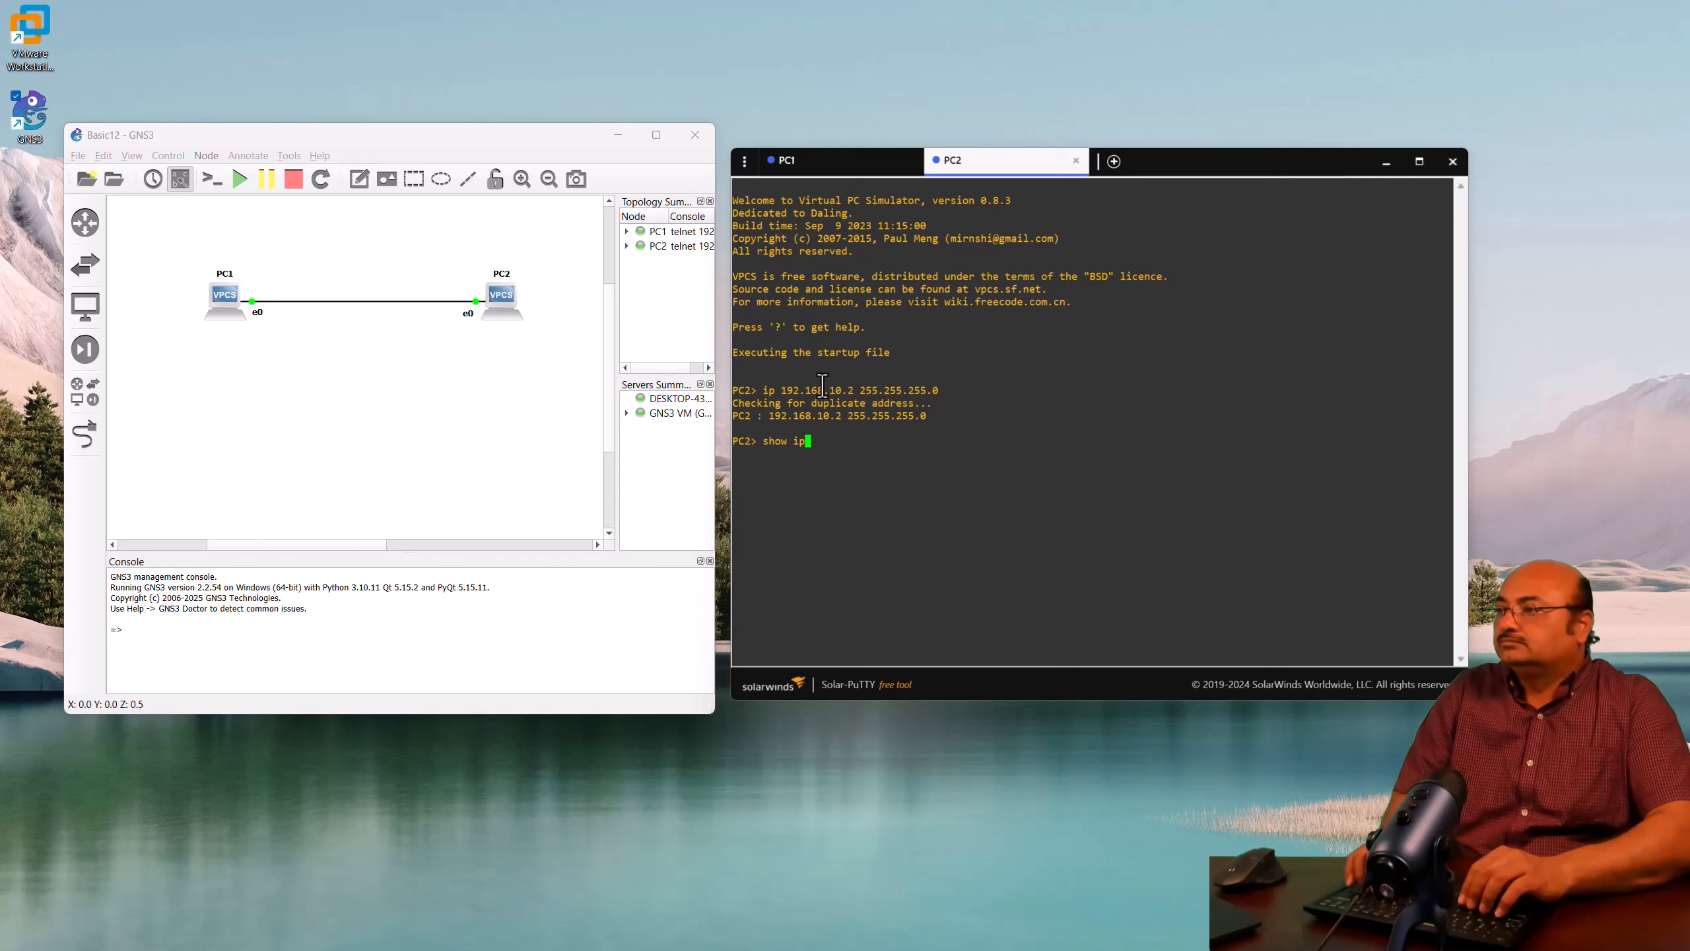
pyautogui.press('Return')
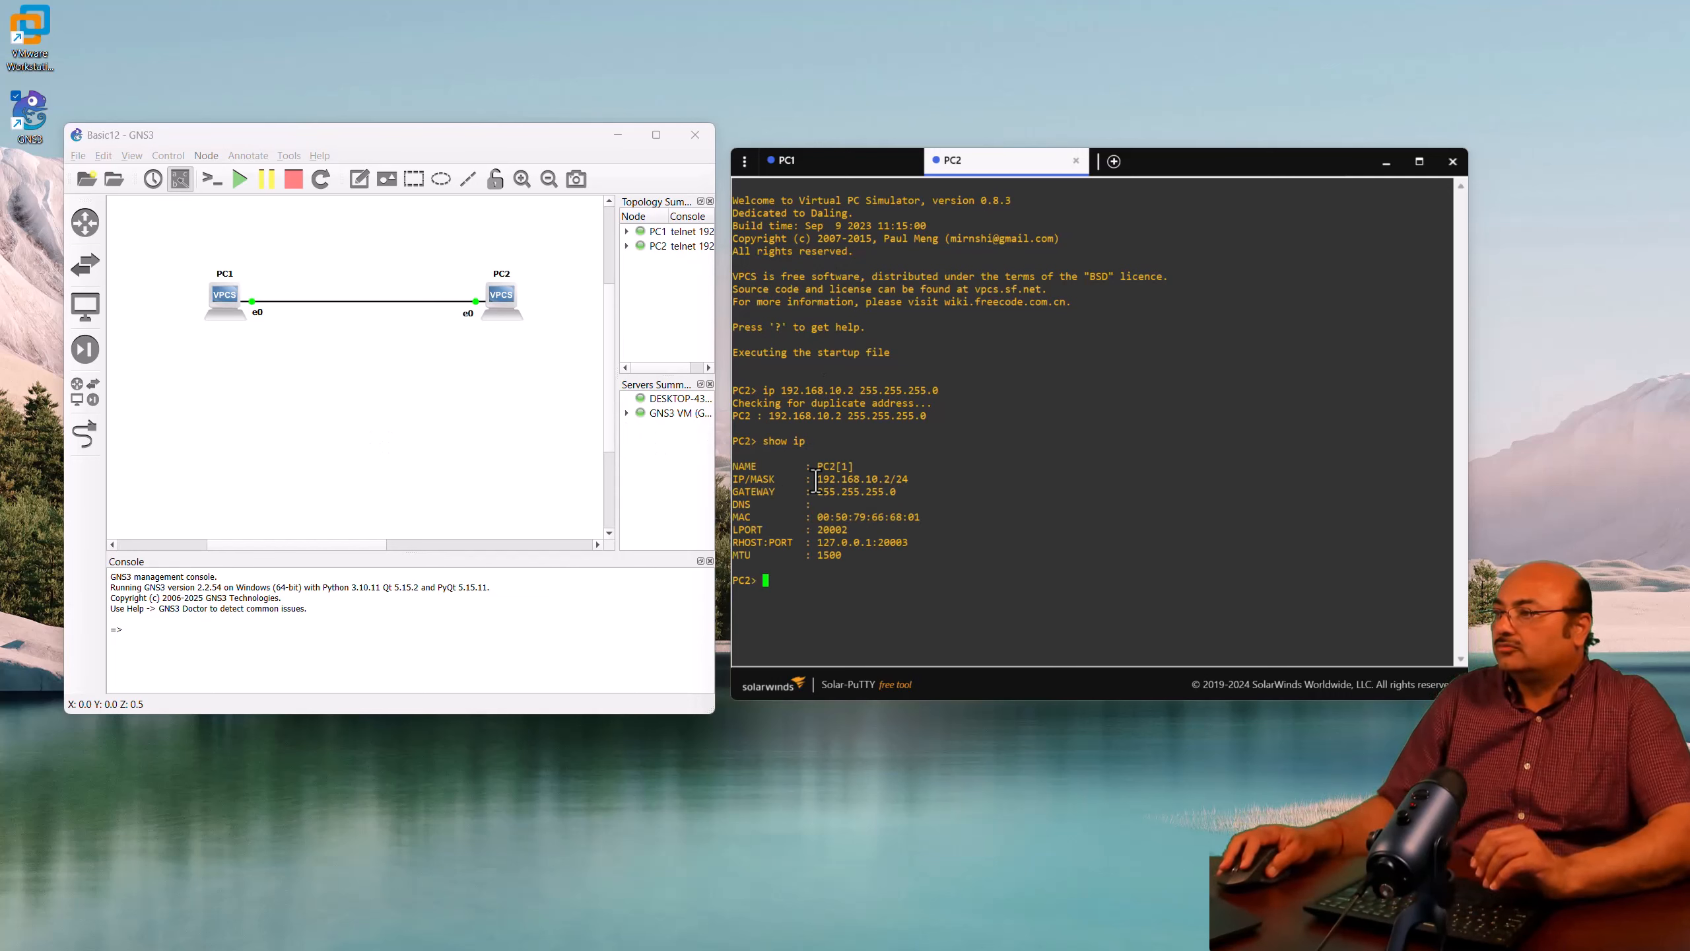
pyautogui.moveTo(816, 480); pyautogui.dragTo(919, 481)
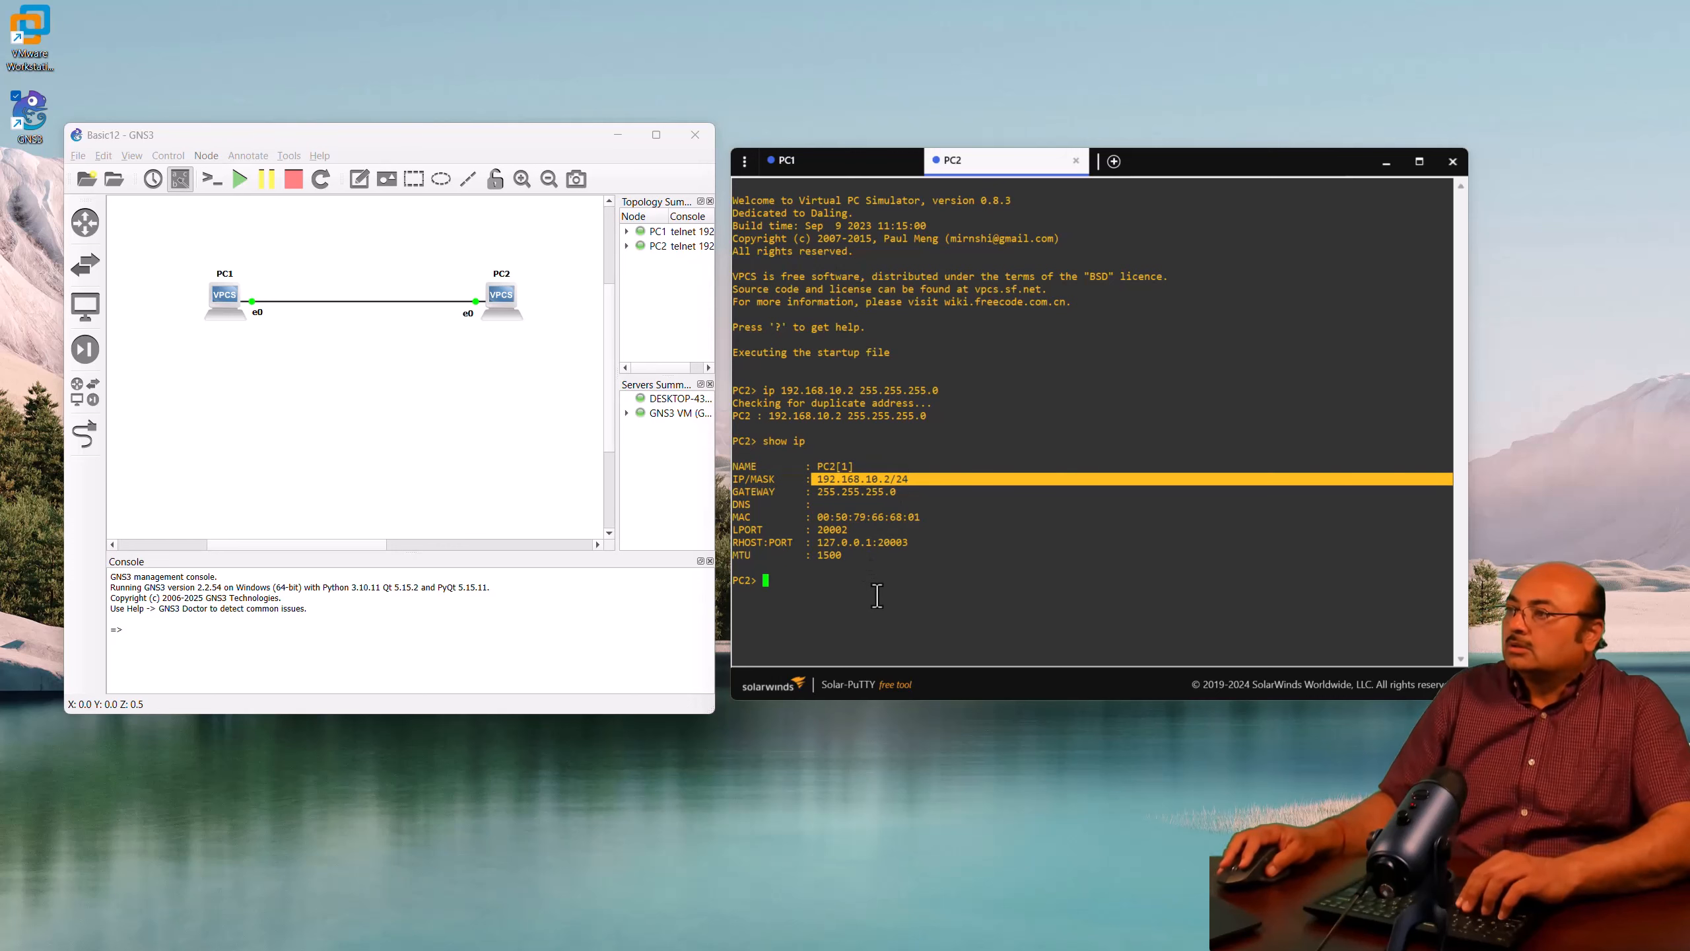
# From PC1's console, ping PC2 at 192.168.10.2 and examine the first reply line.
pyautogui.click(831, 181)
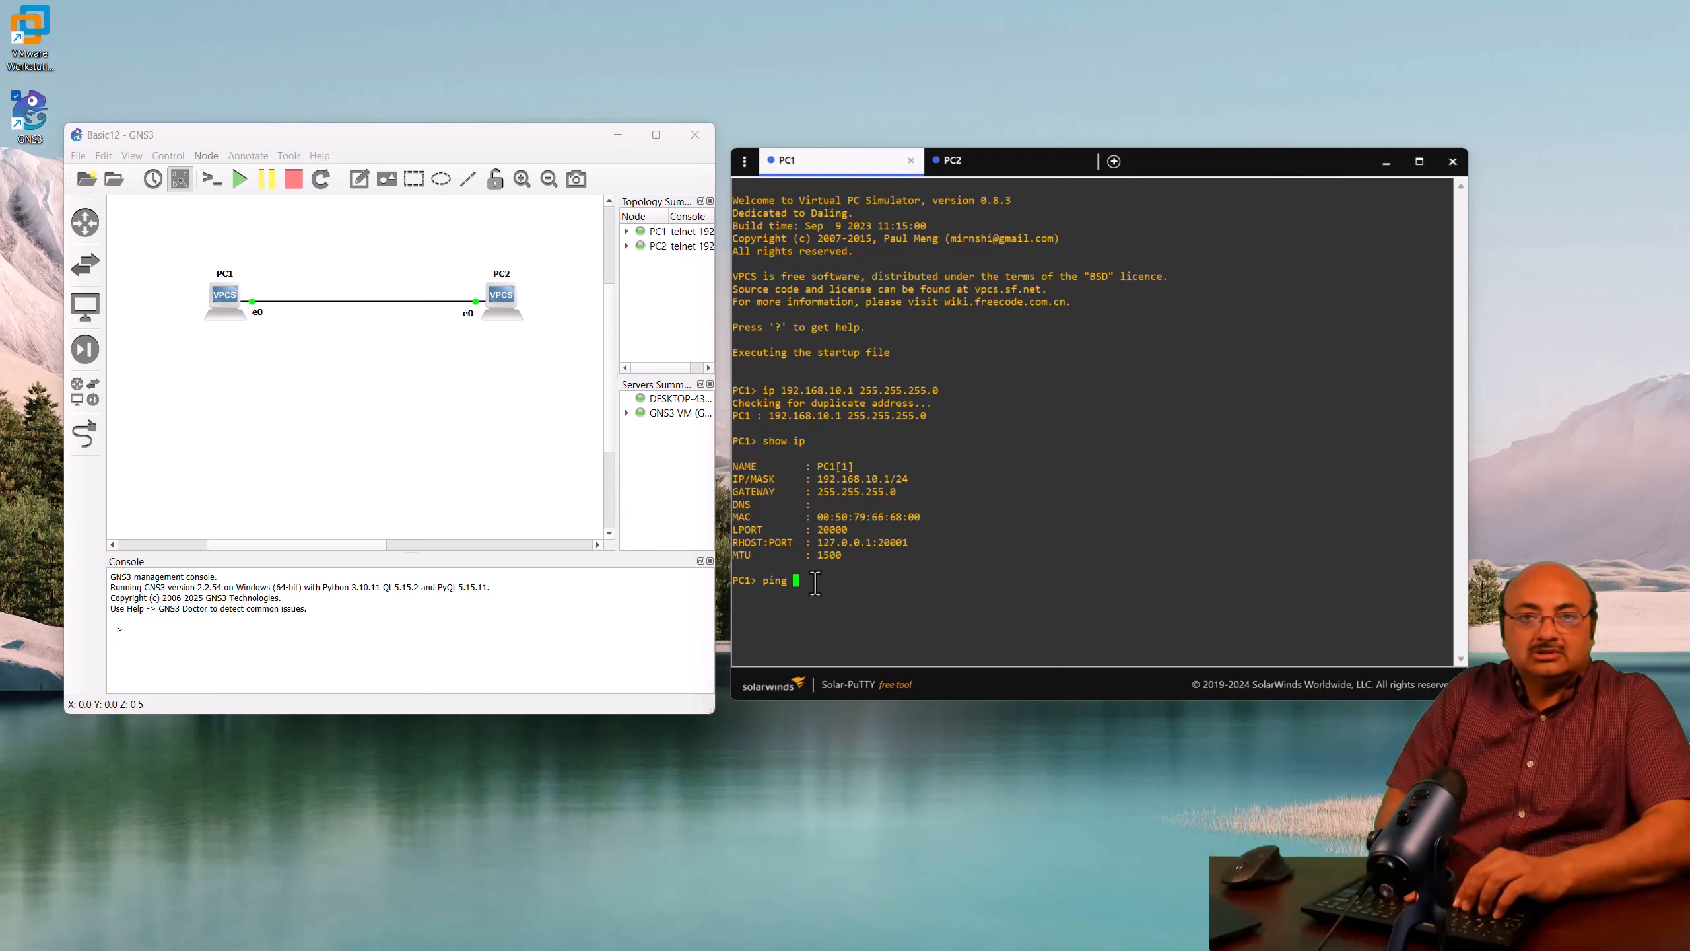
pyautogui.write('192.1')
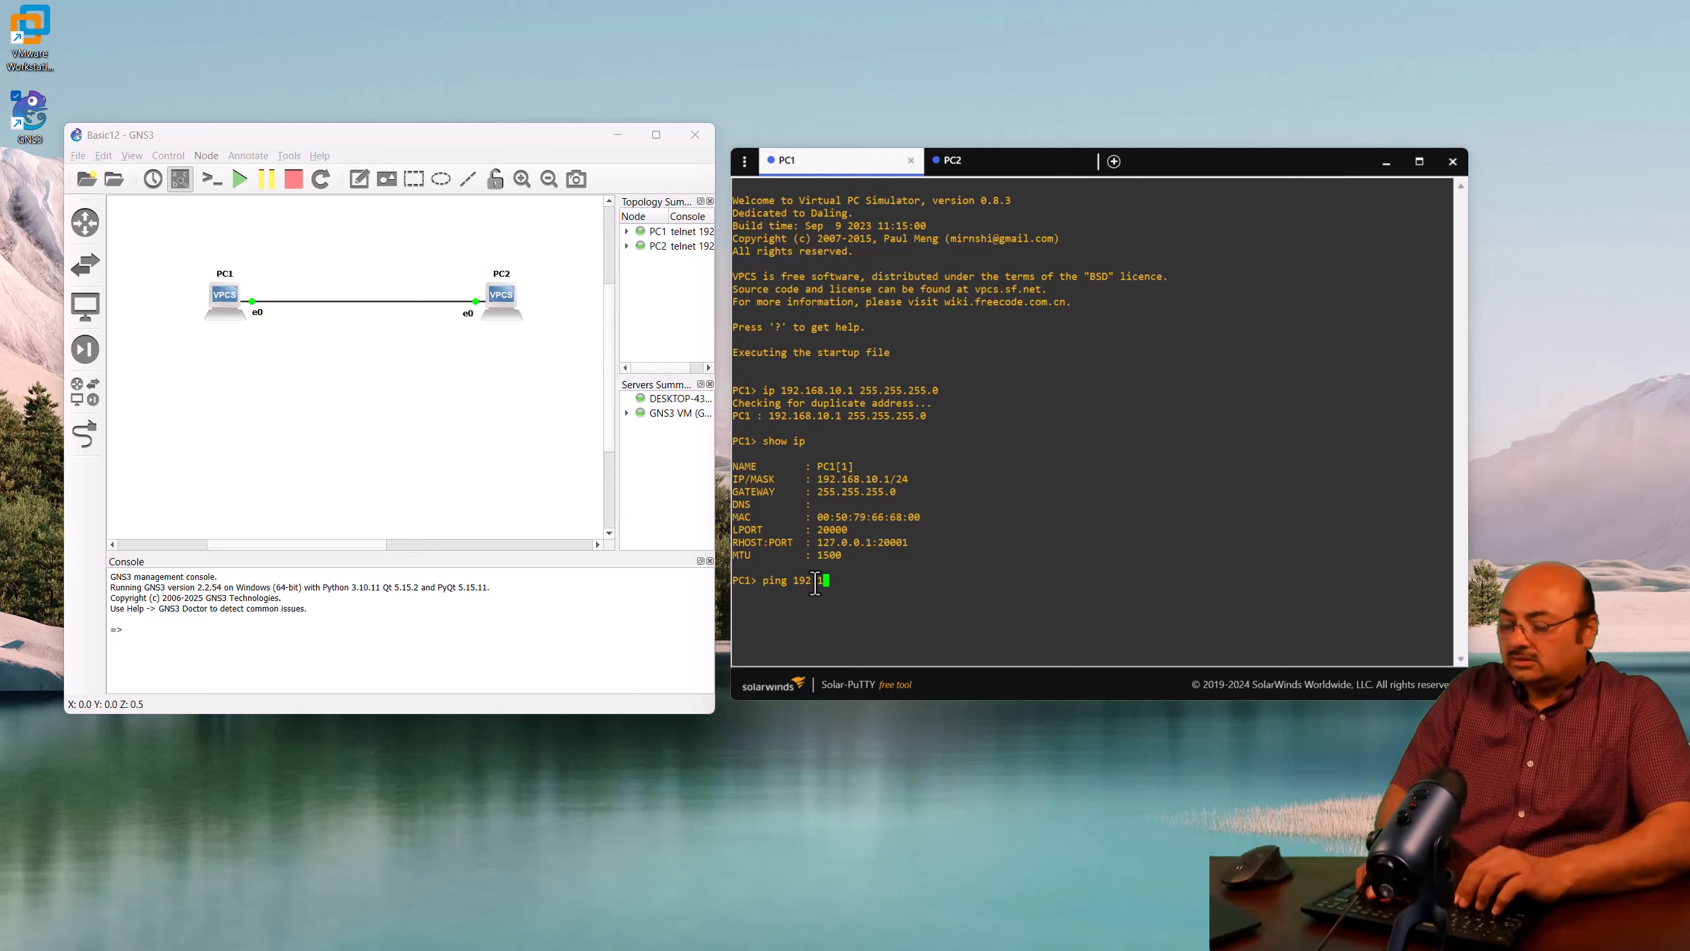
pyautogui.write('68.10.2')
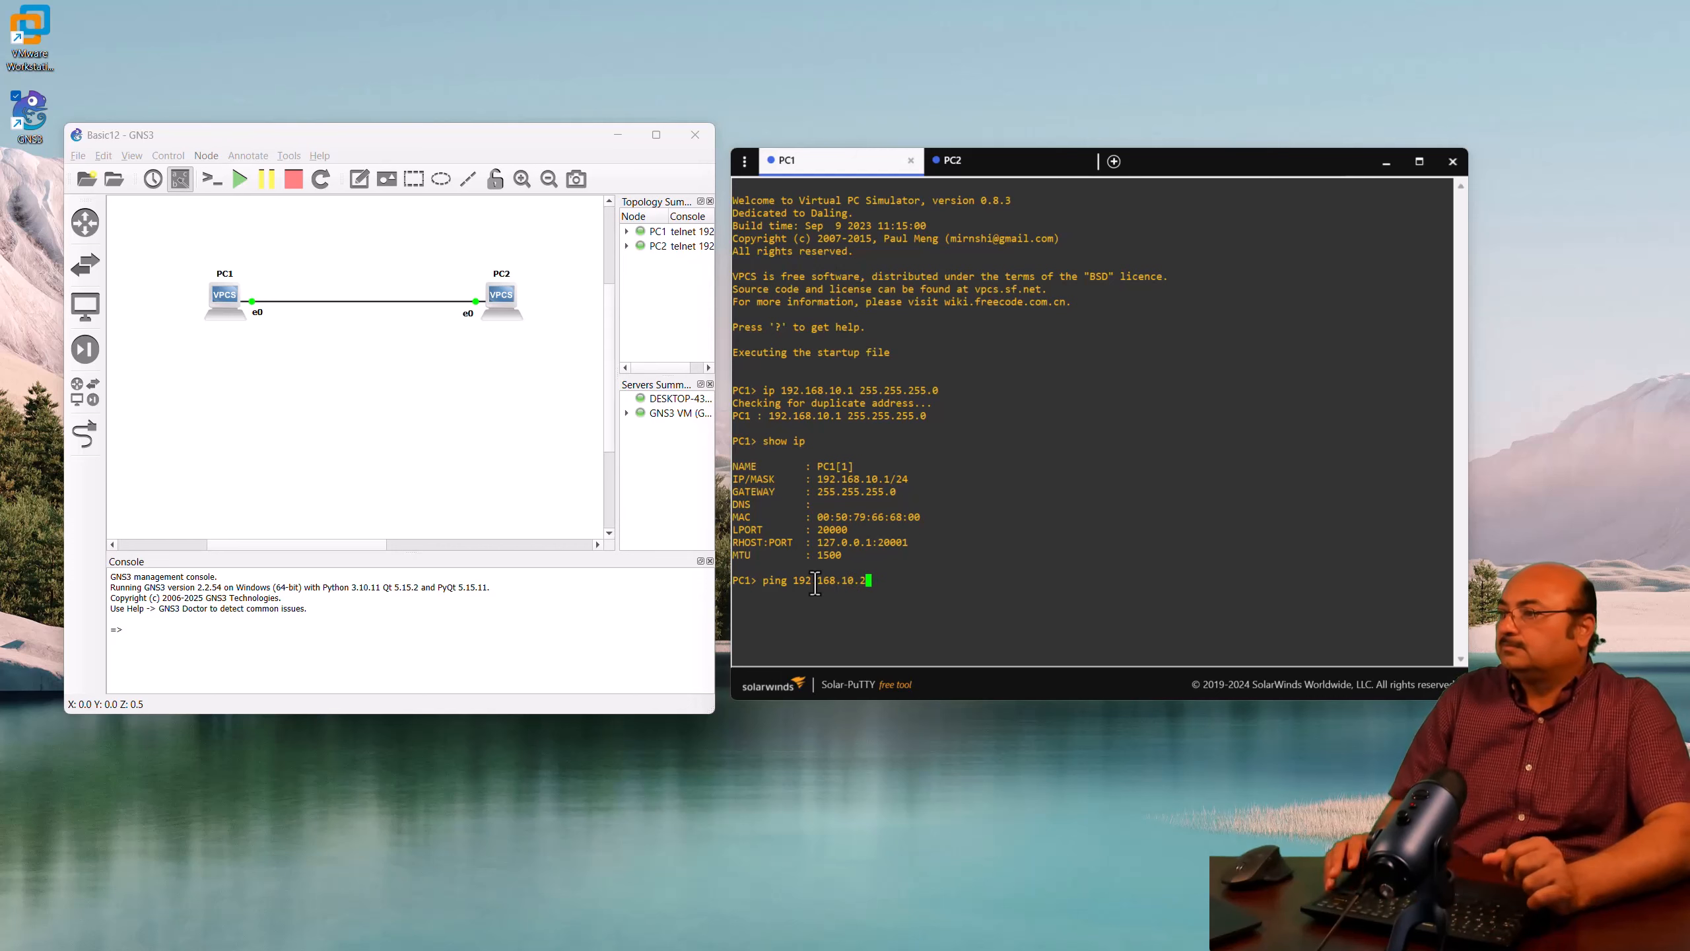
pyautogui.press('Return')
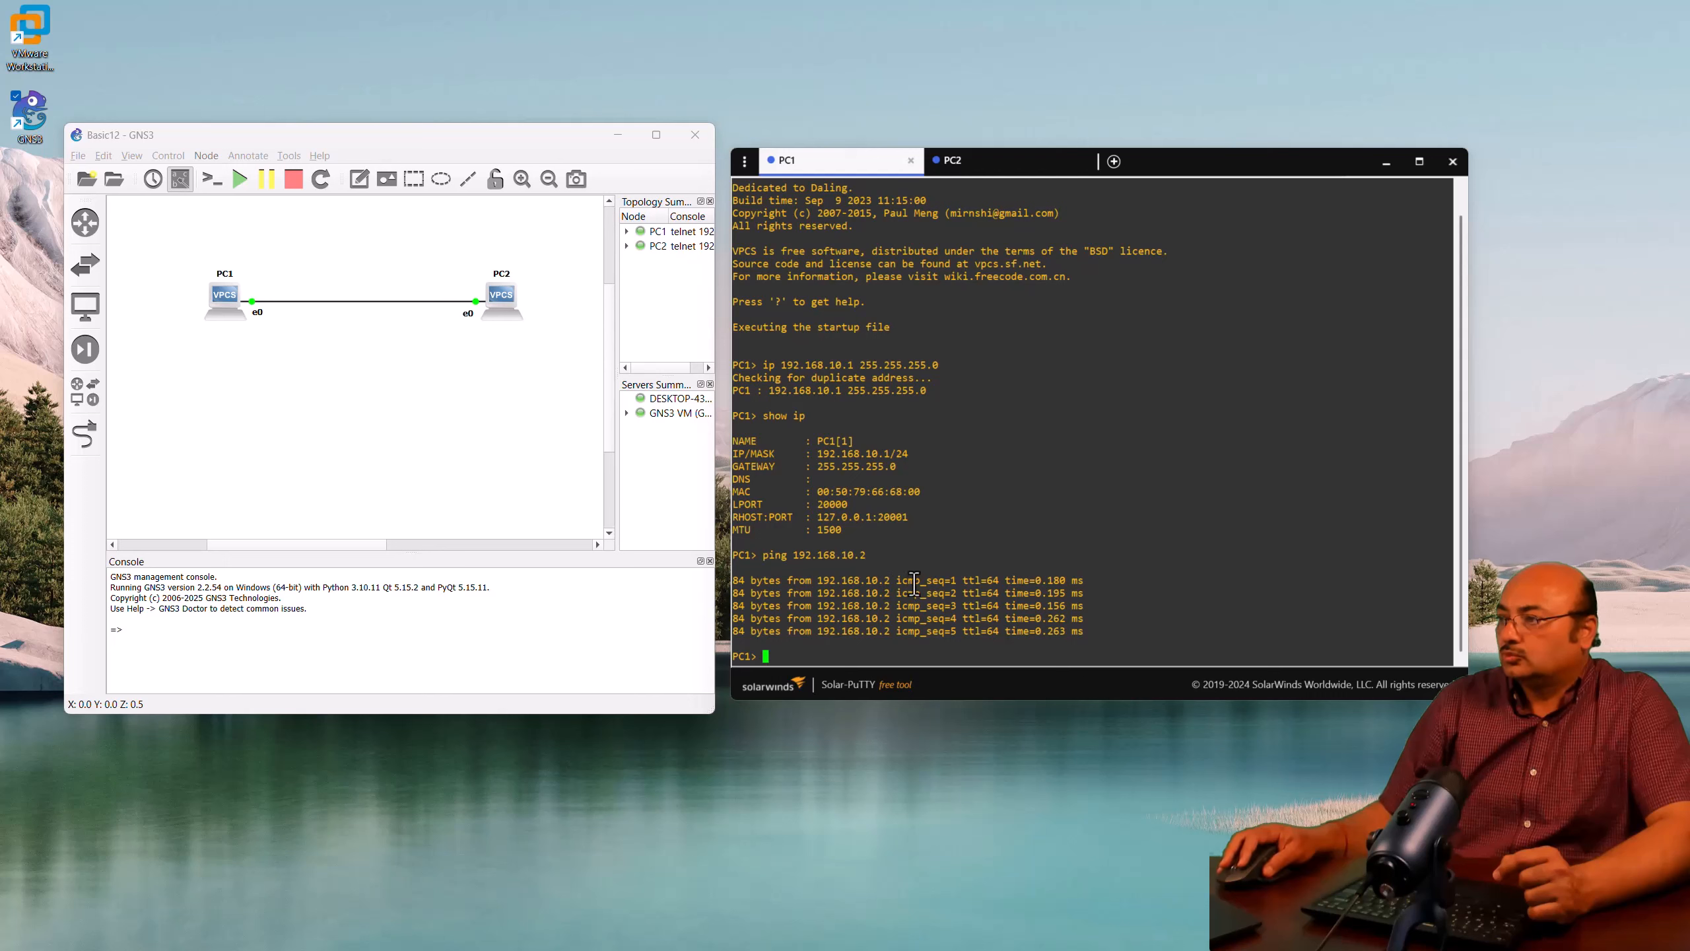
pyautogui.moveTo(898, 581); pyautogui.dragTo(1079, 582)
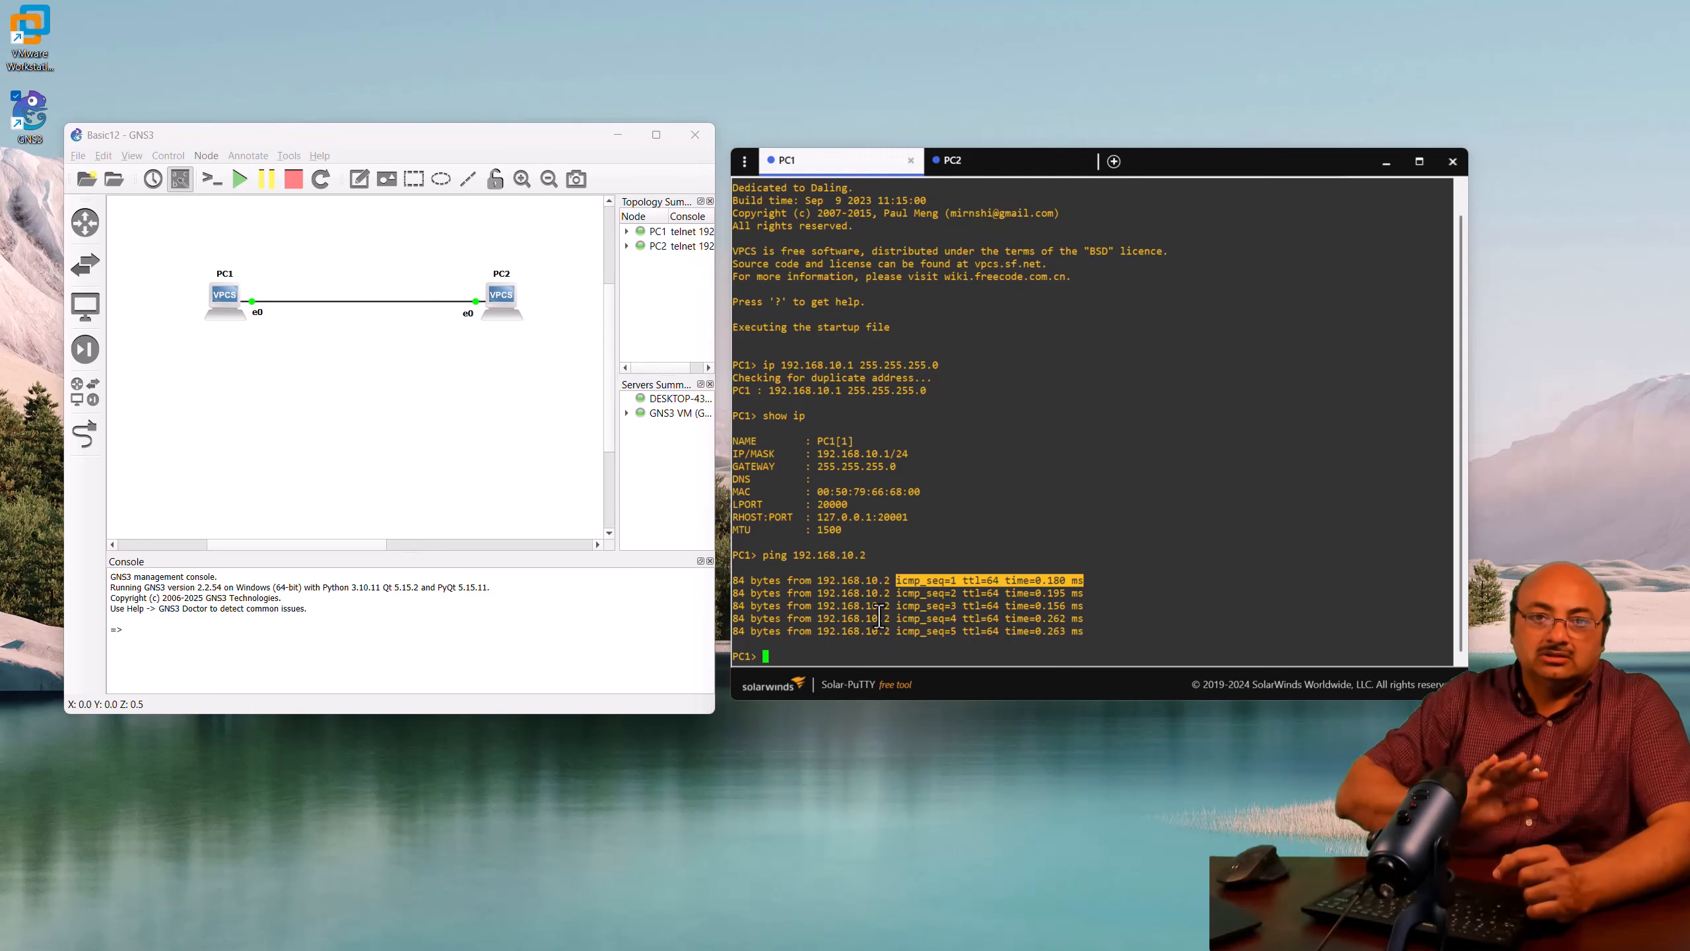
pyautogui.click(967, 531)
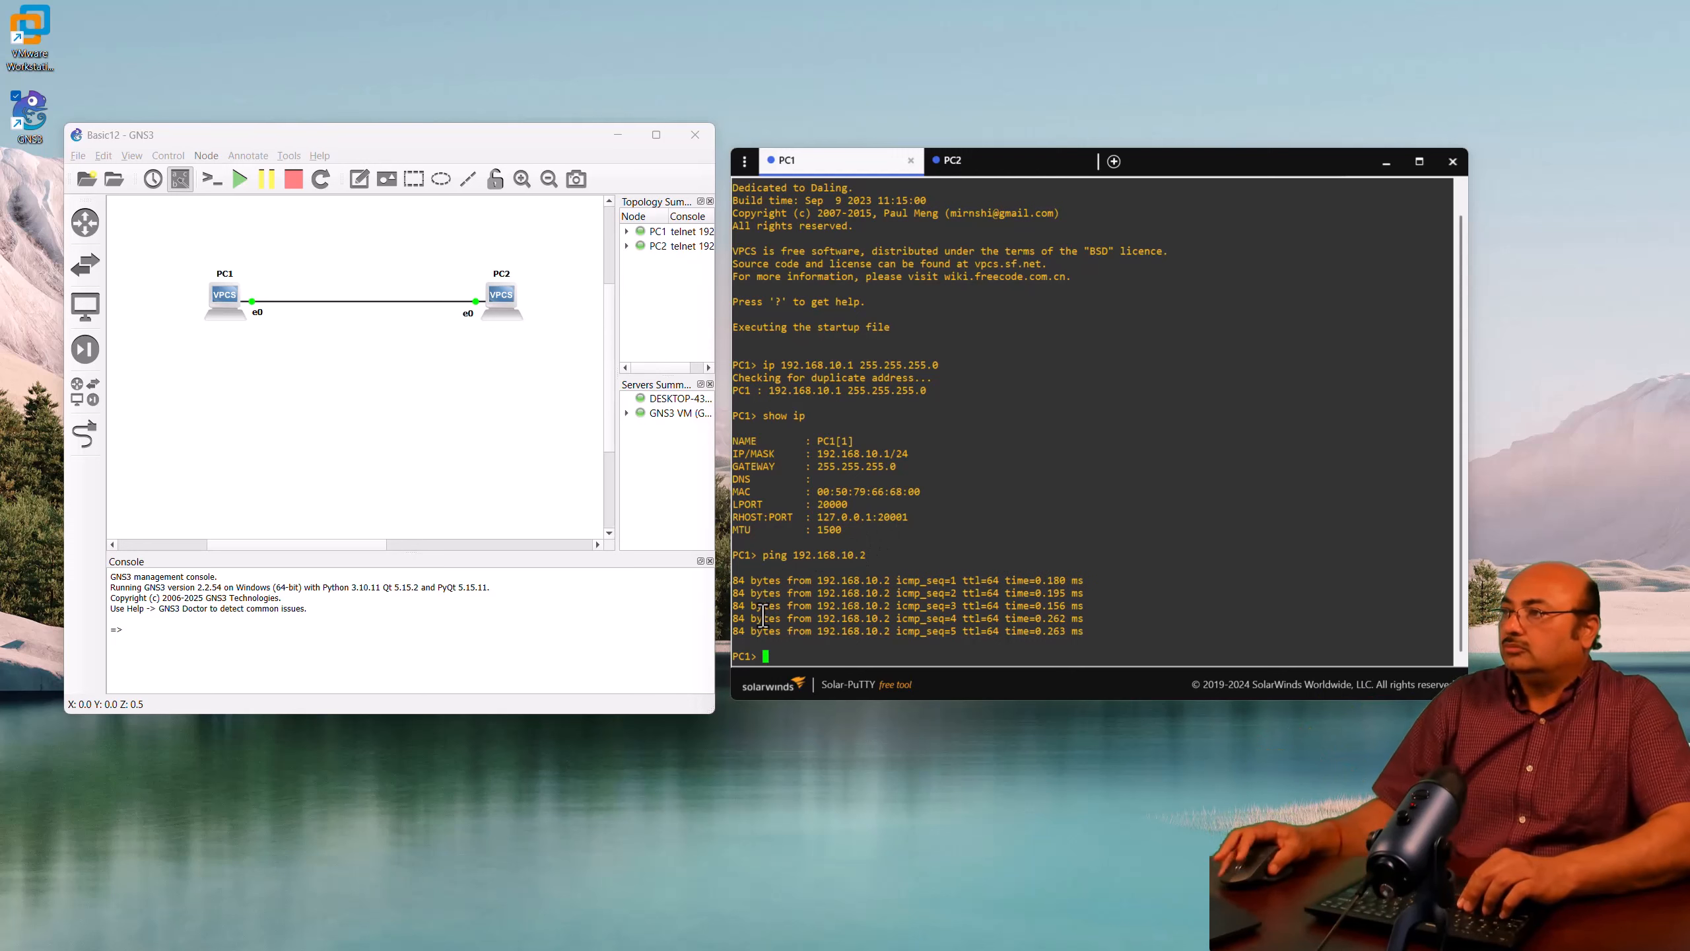
# From PC2's console, ping PC1 at 192.168.10.1 to test connectivity in the opposite direction.
pyautogui.click(998, 163)
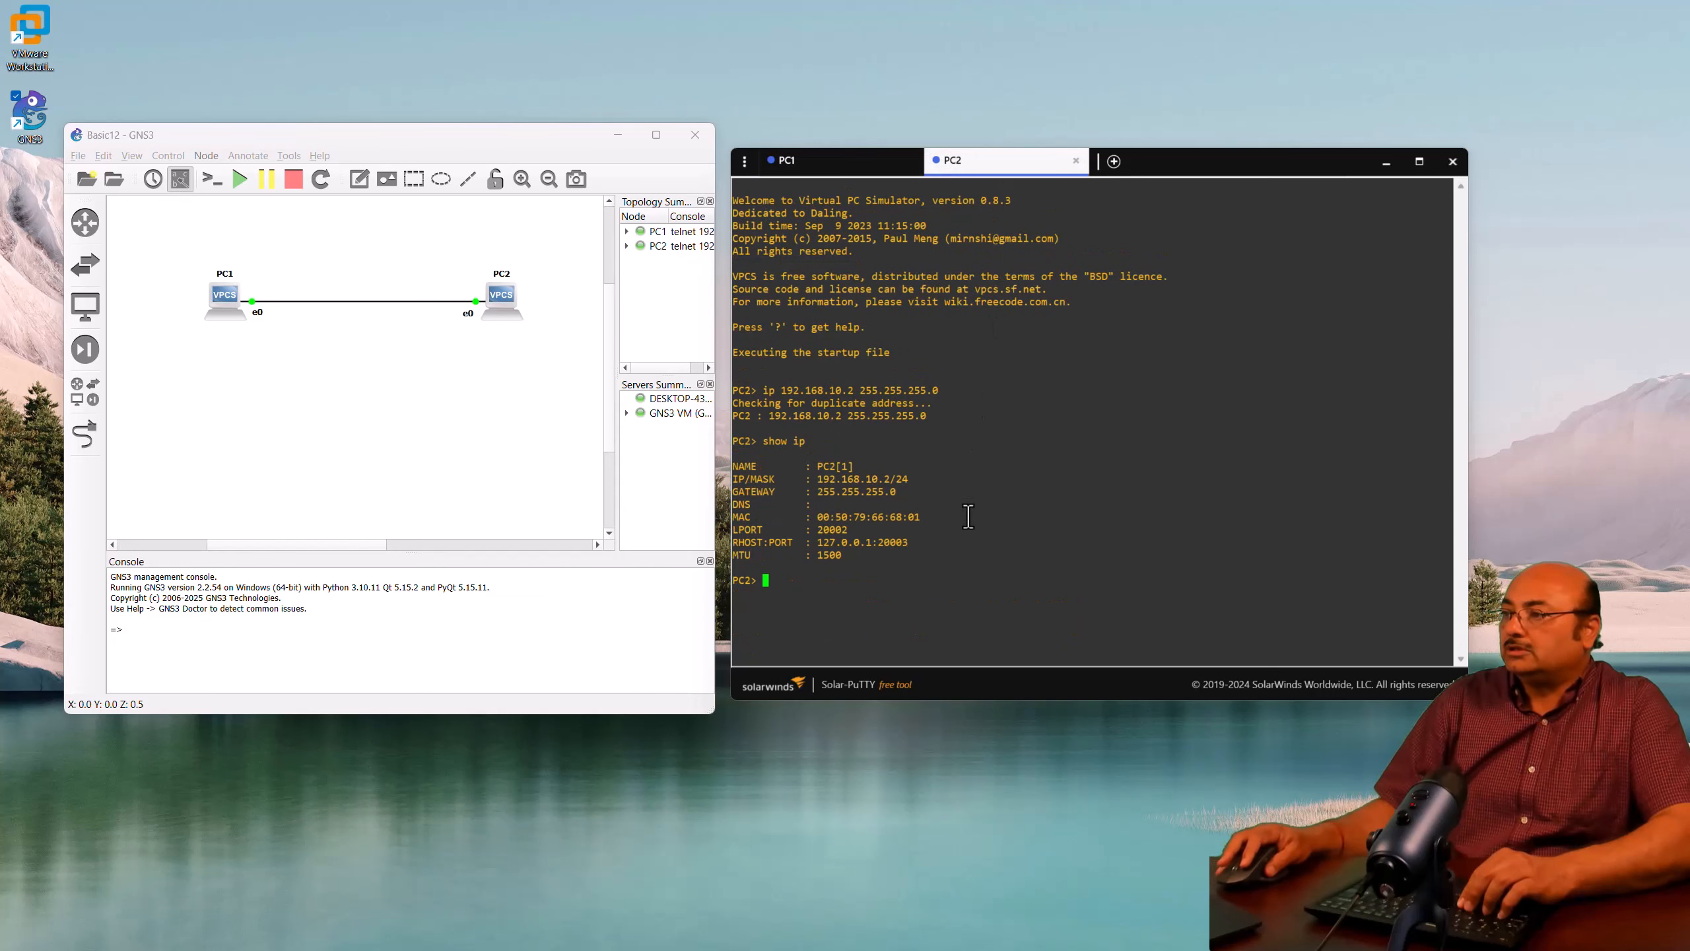
pyautogui.write('p')
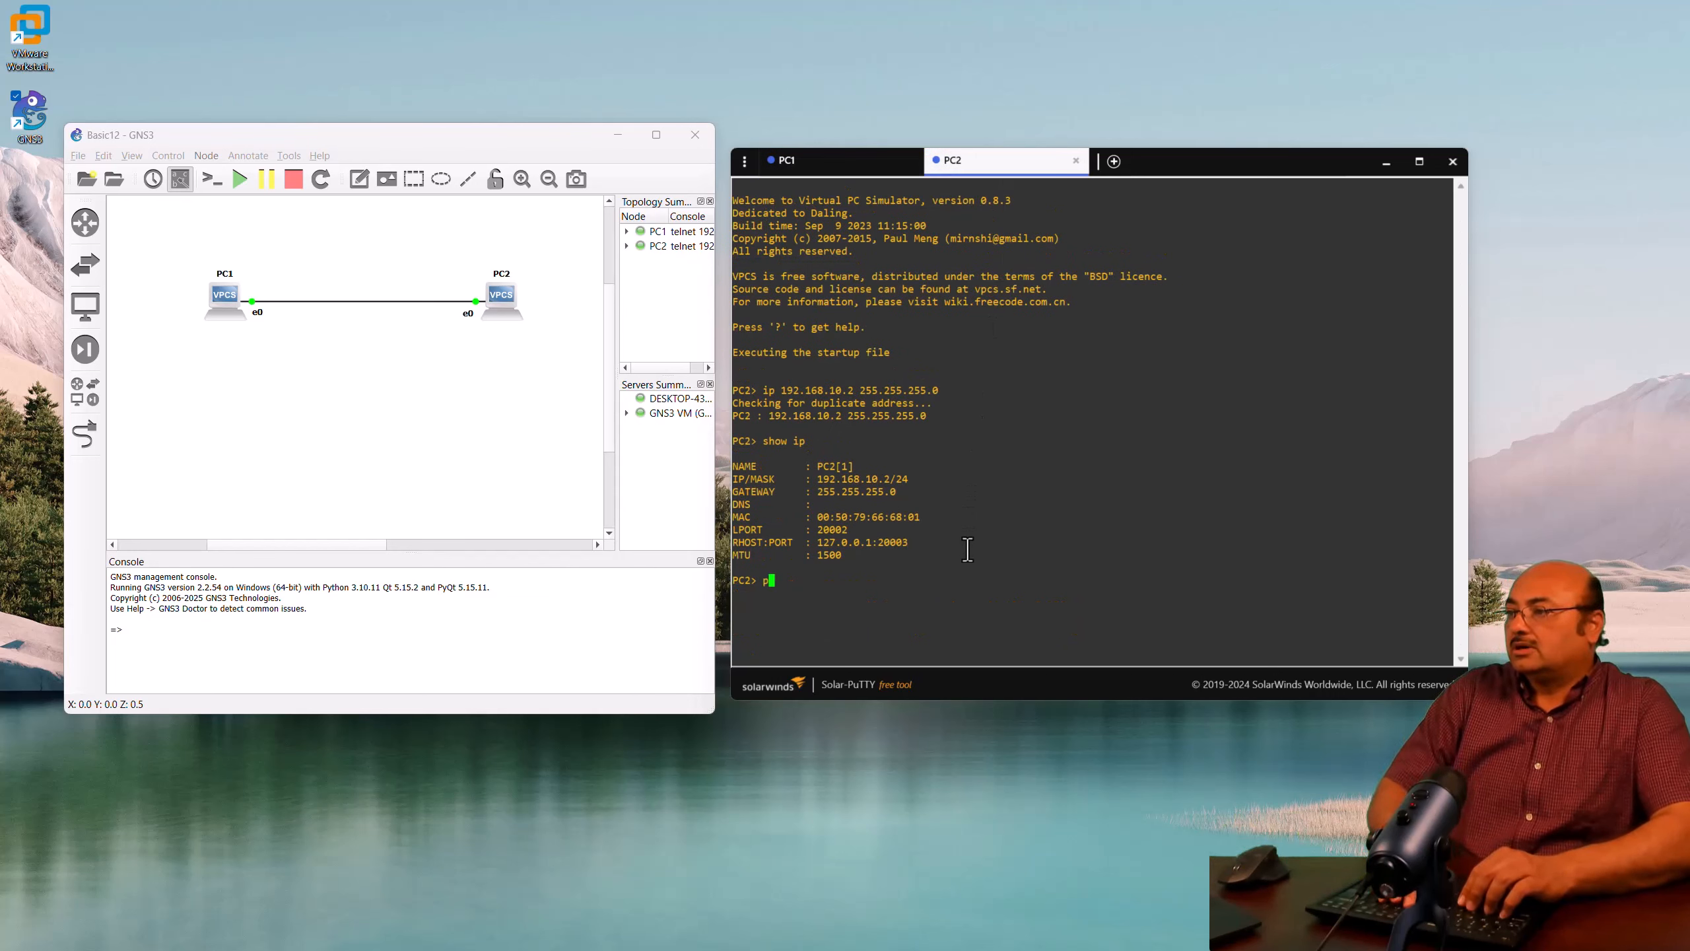
pyautogui.write('ing 192.1')
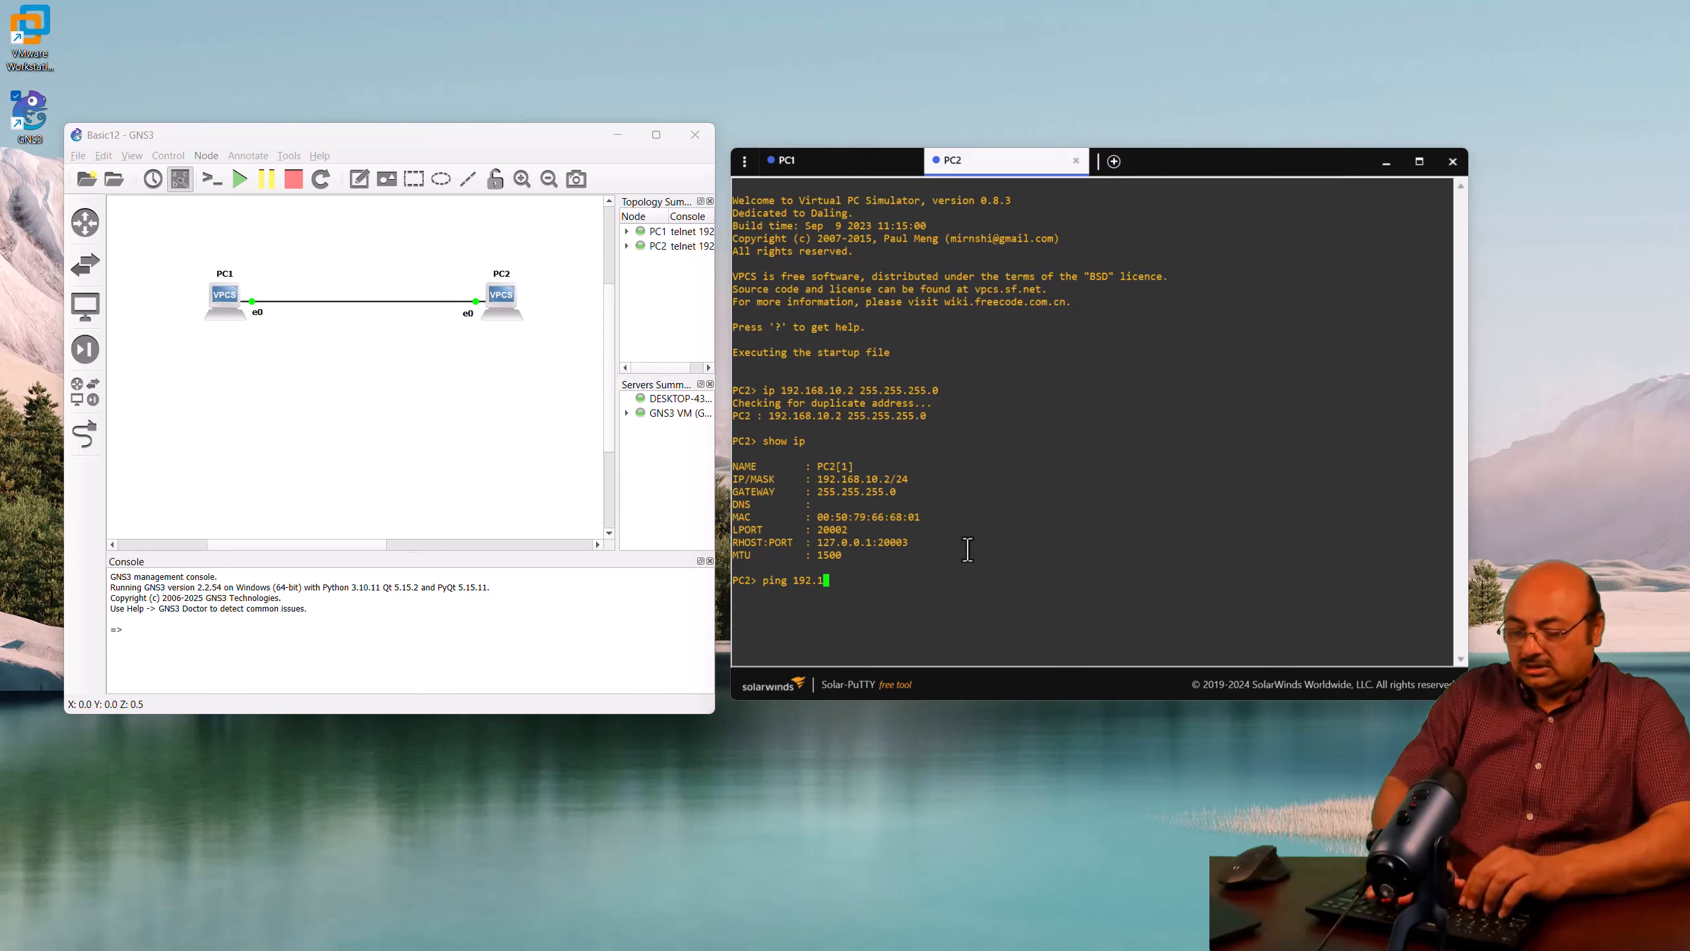
pyautogui.write('68.10.')
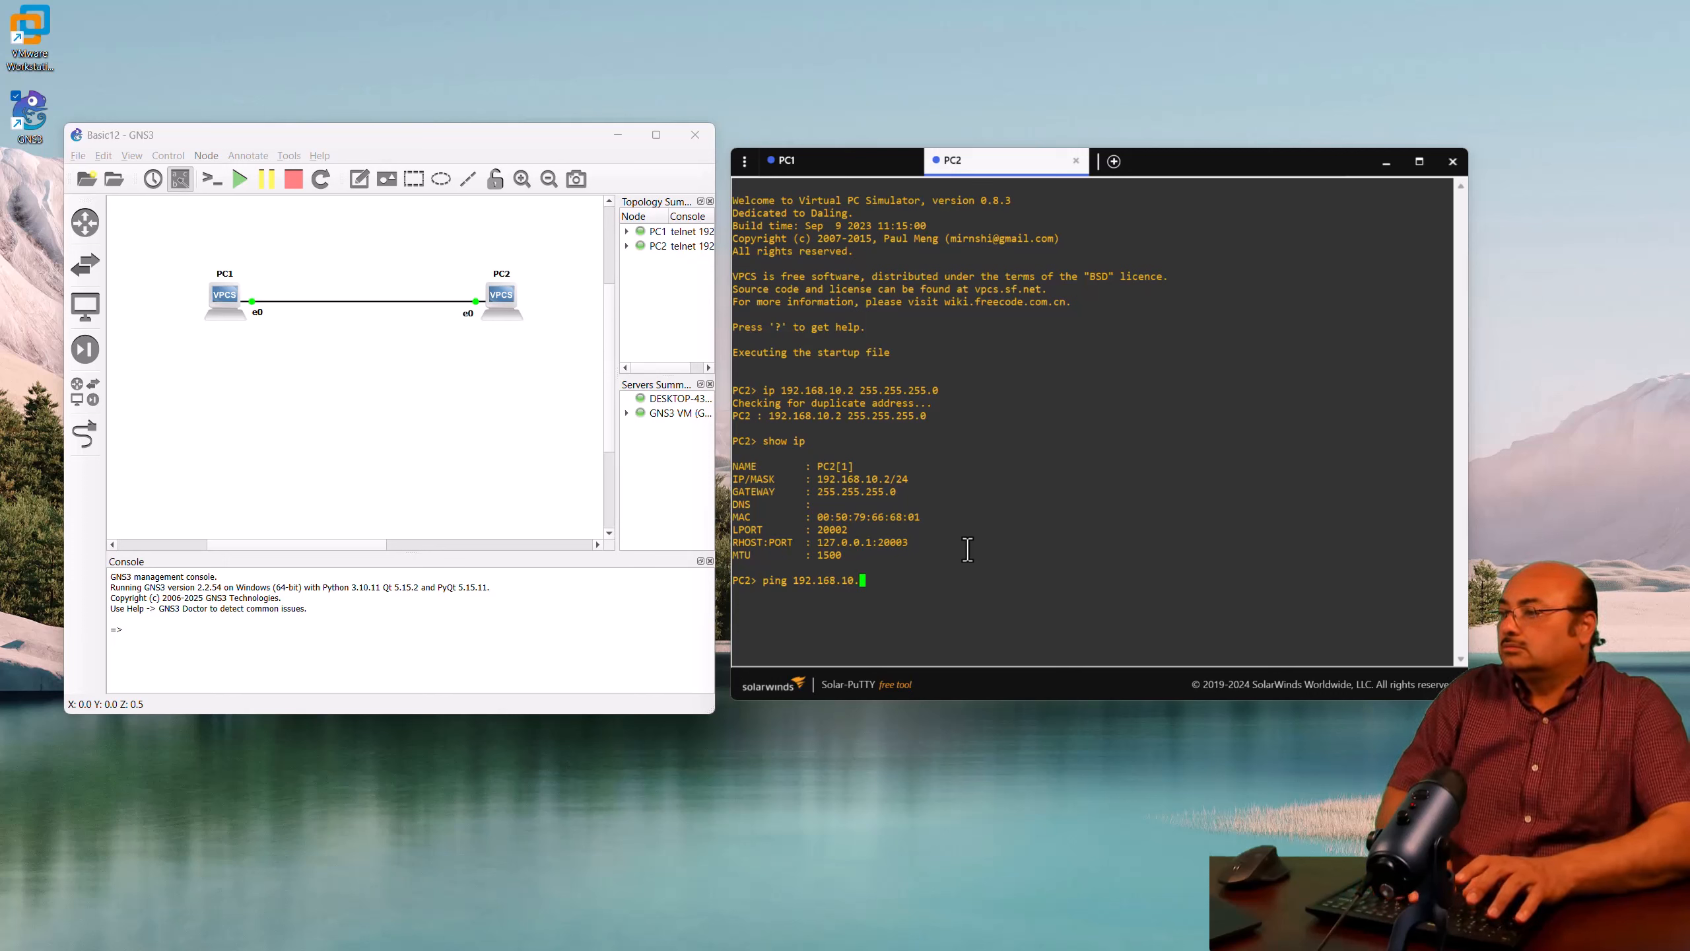
pyautogui.write('1')
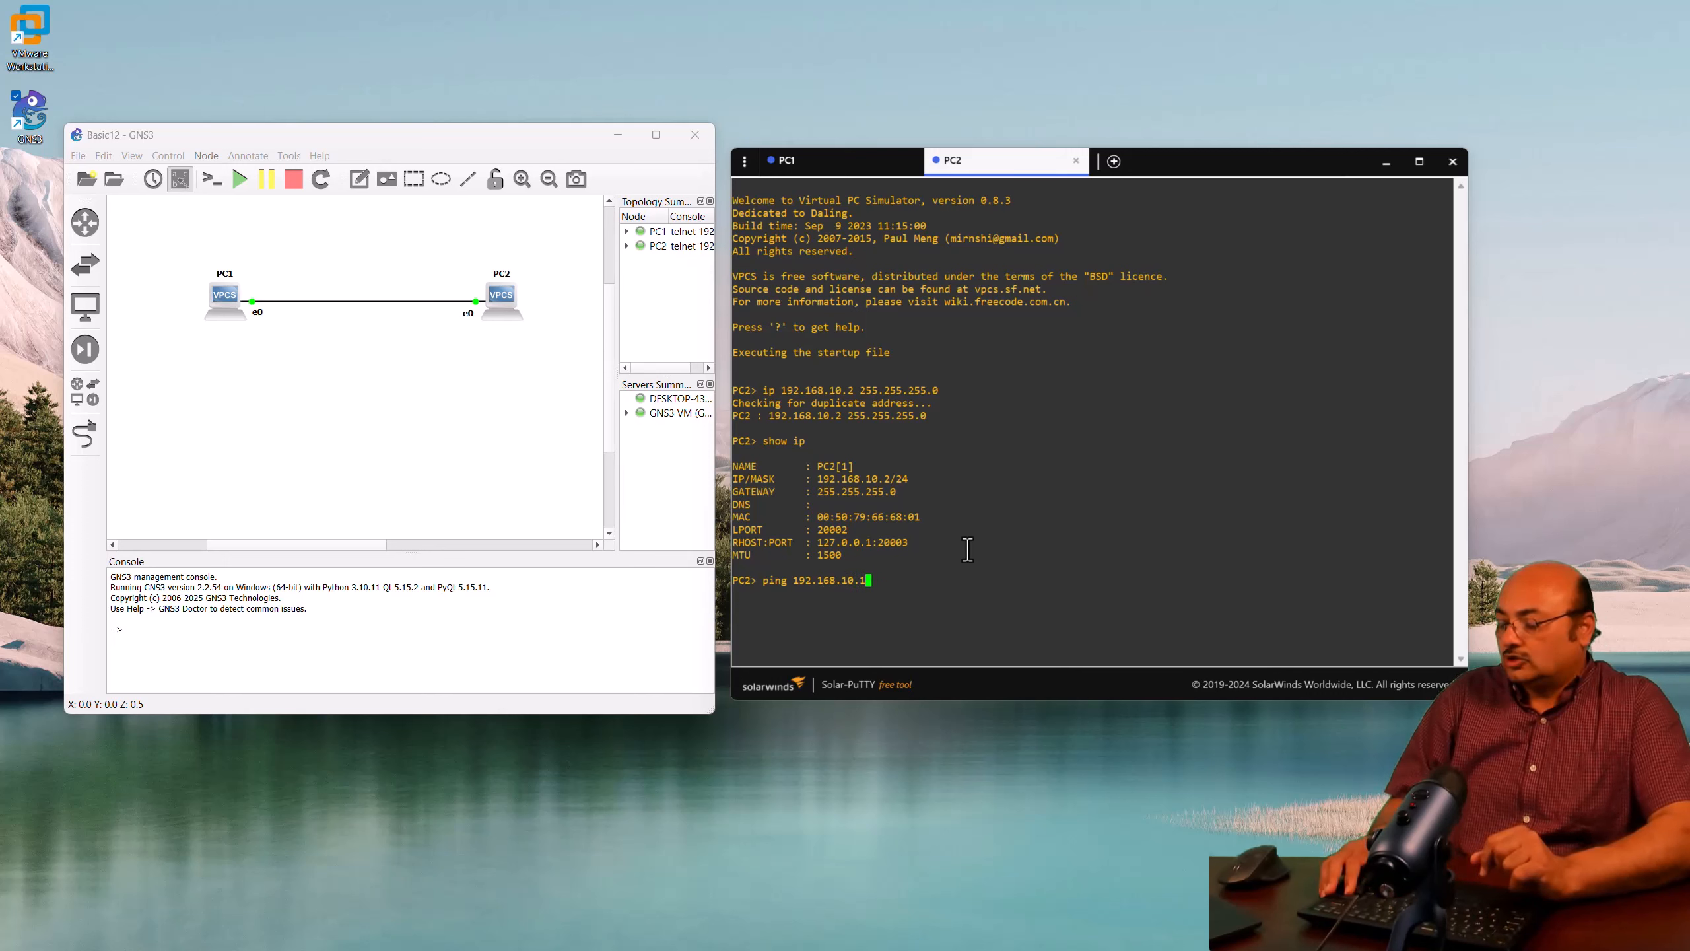
pyautogui.press('Return')
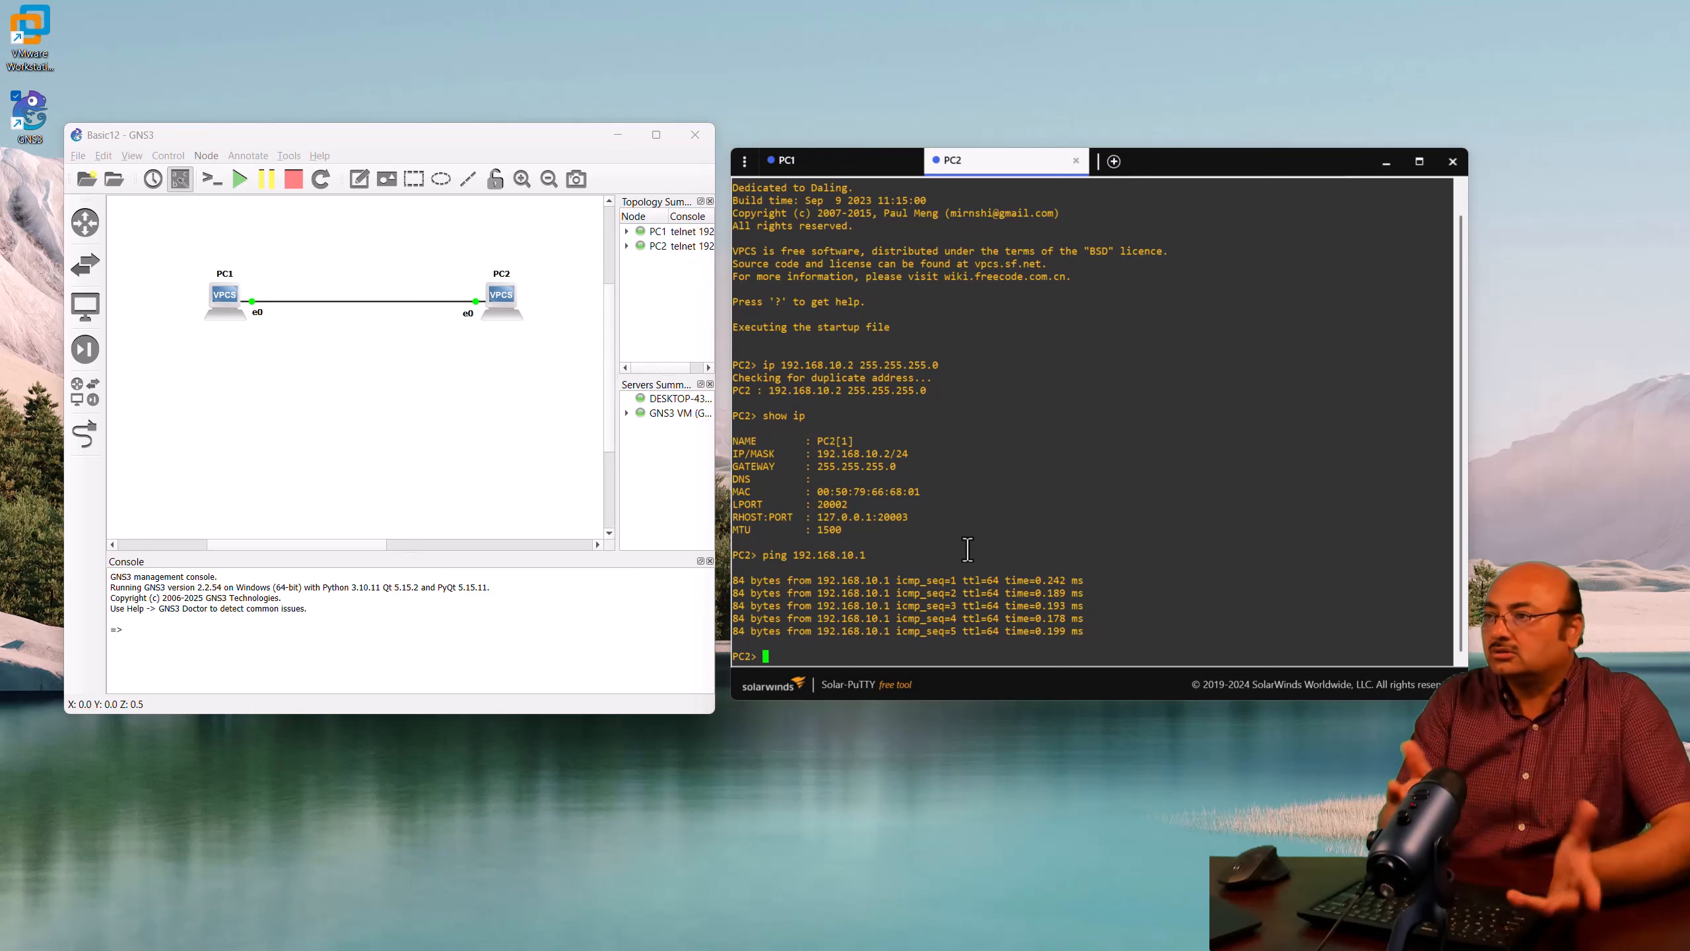
# Delete the link between PC1 and PC2, and repeat the ping to 192.168.10.2 from PC1's console.
pyautogui.click(301, 367)
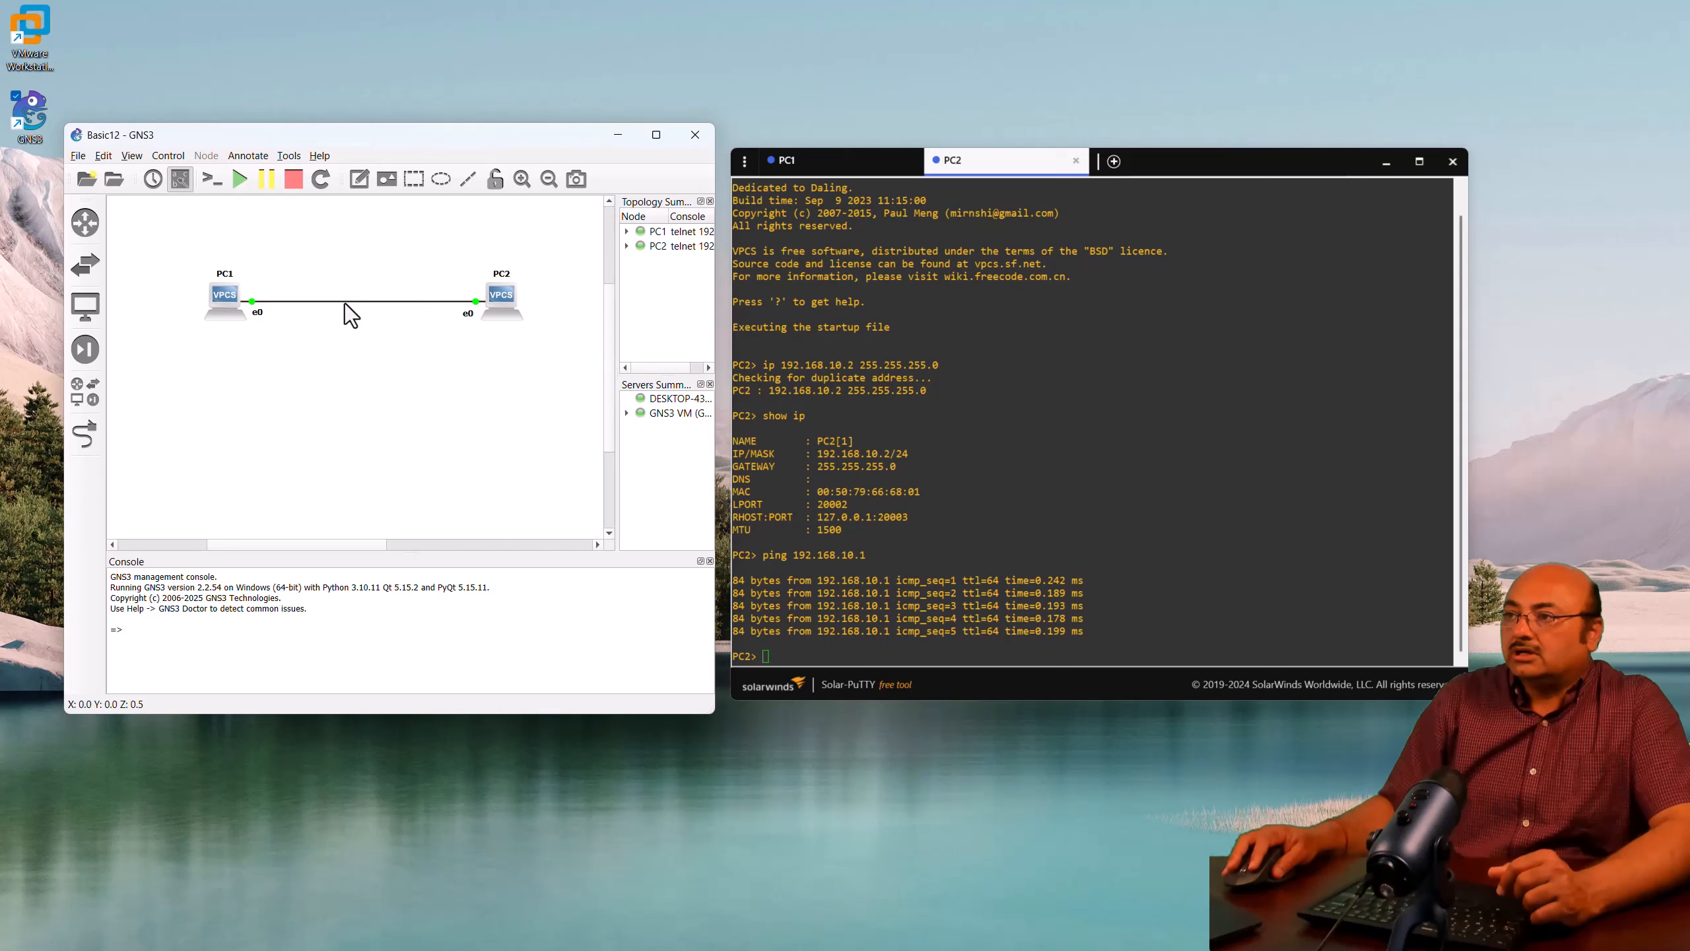
pyautogui.press('Delete')
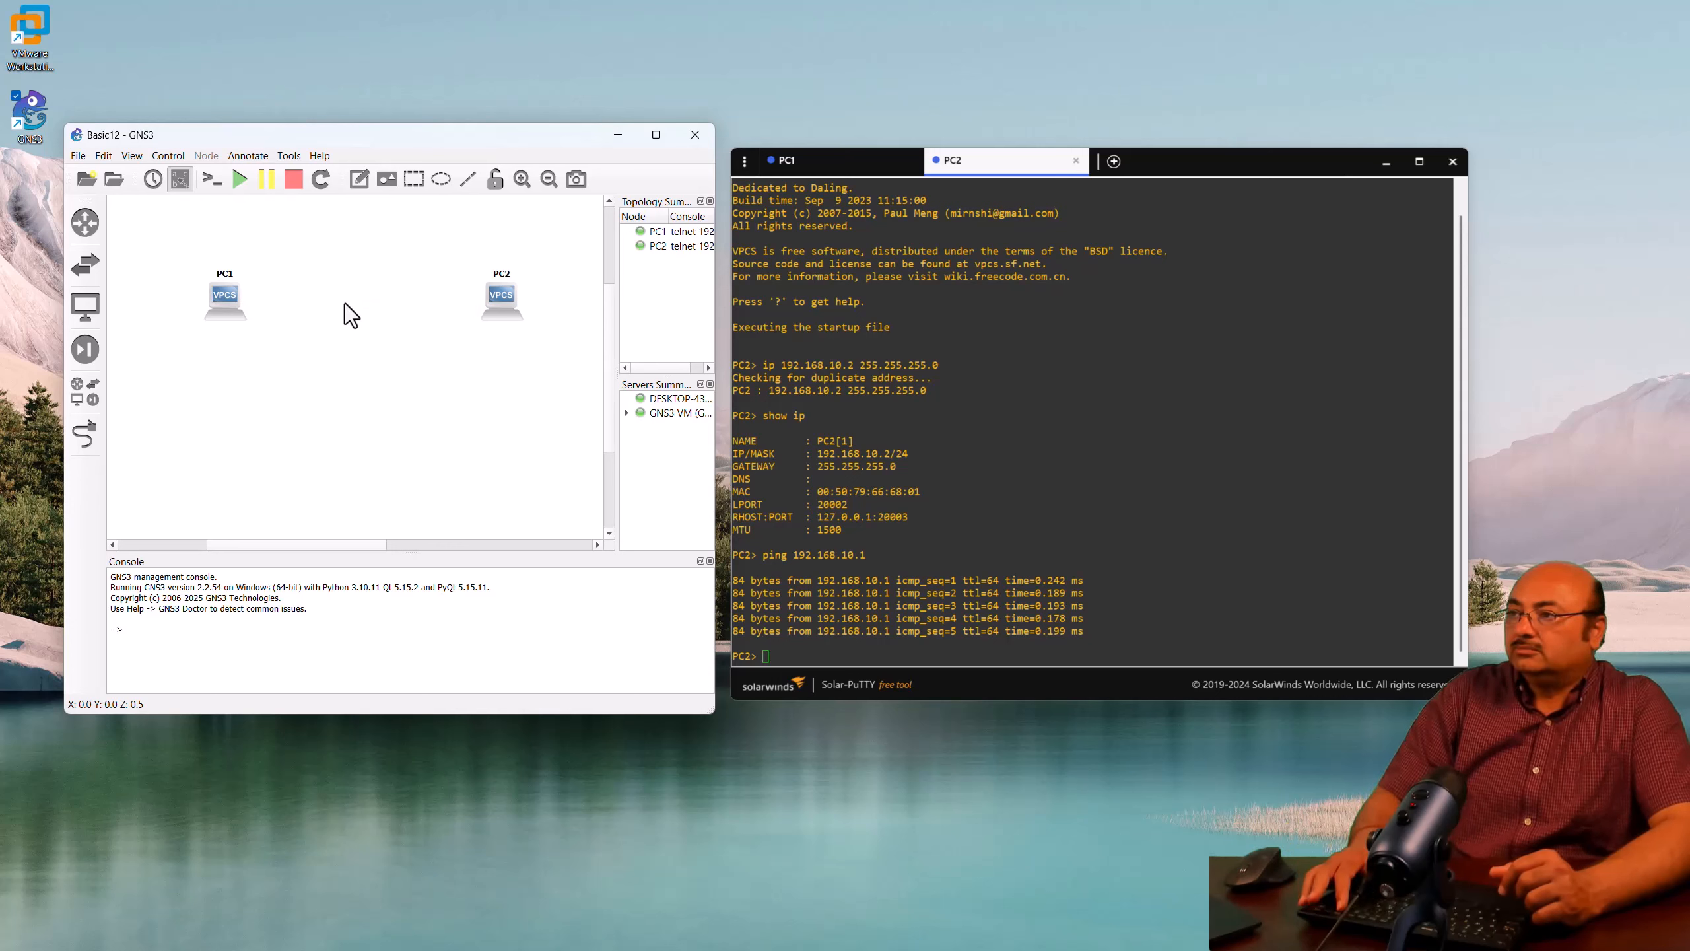
pyautogui.click(817, 165)
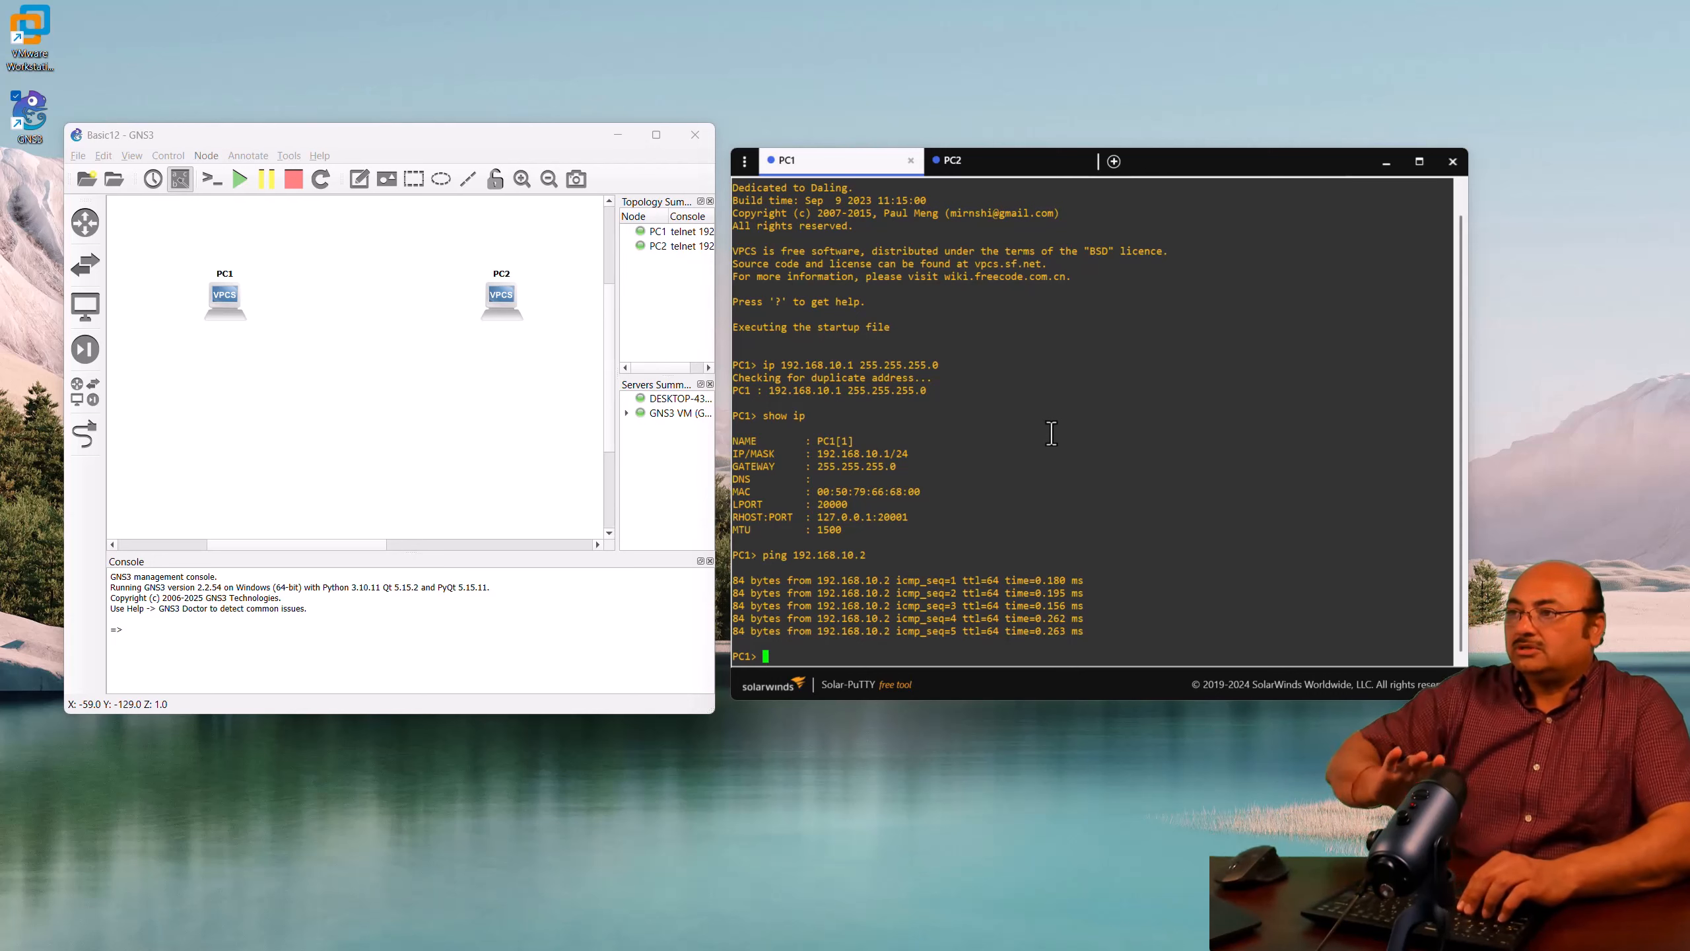
pyautogui.press('Up')
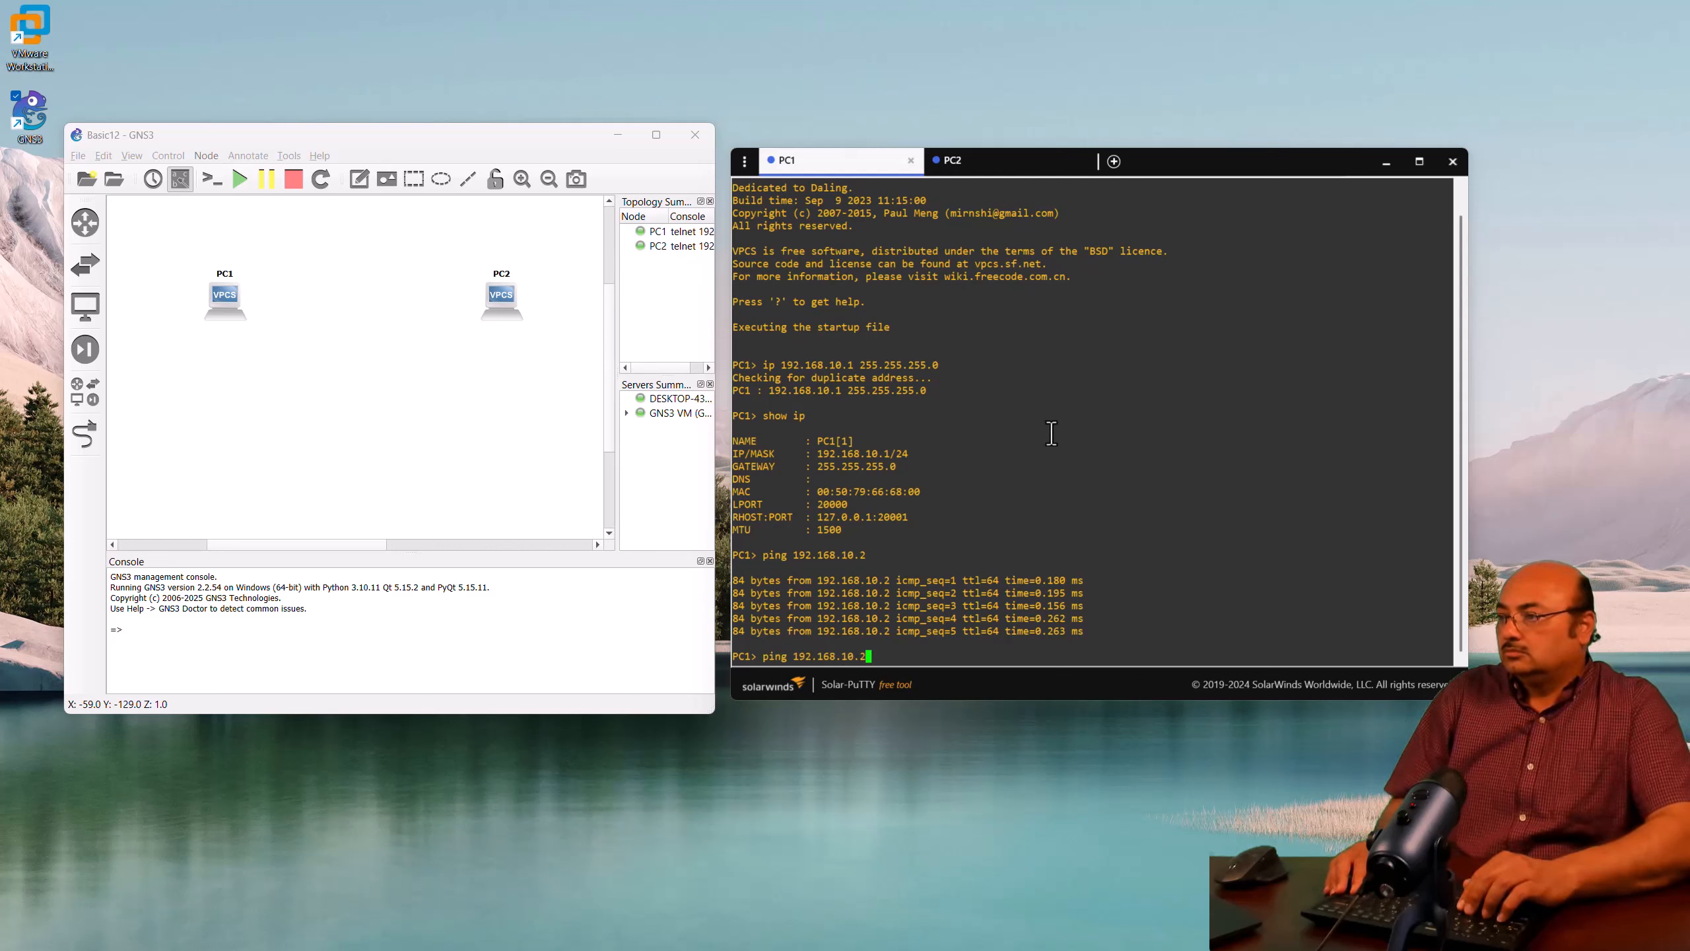
pyautogui.press('Return')
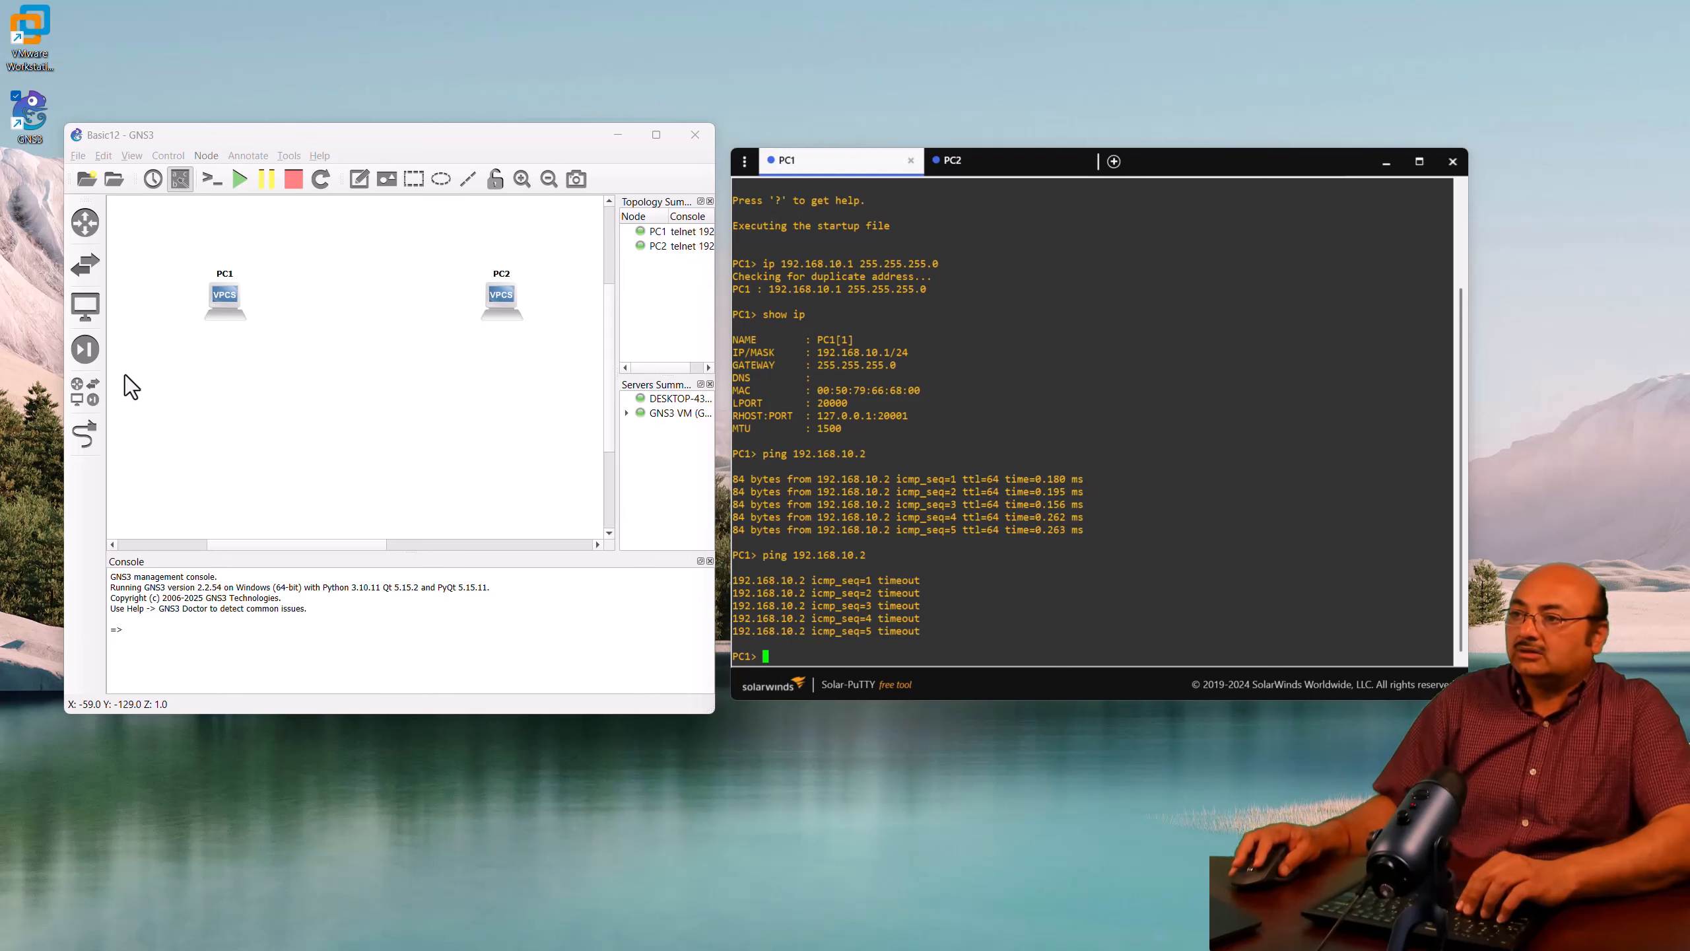
# Add a new link between PC1 and PC2 in the GNS3 workspace and leave link mode.
pyautogui.click(94, 434)
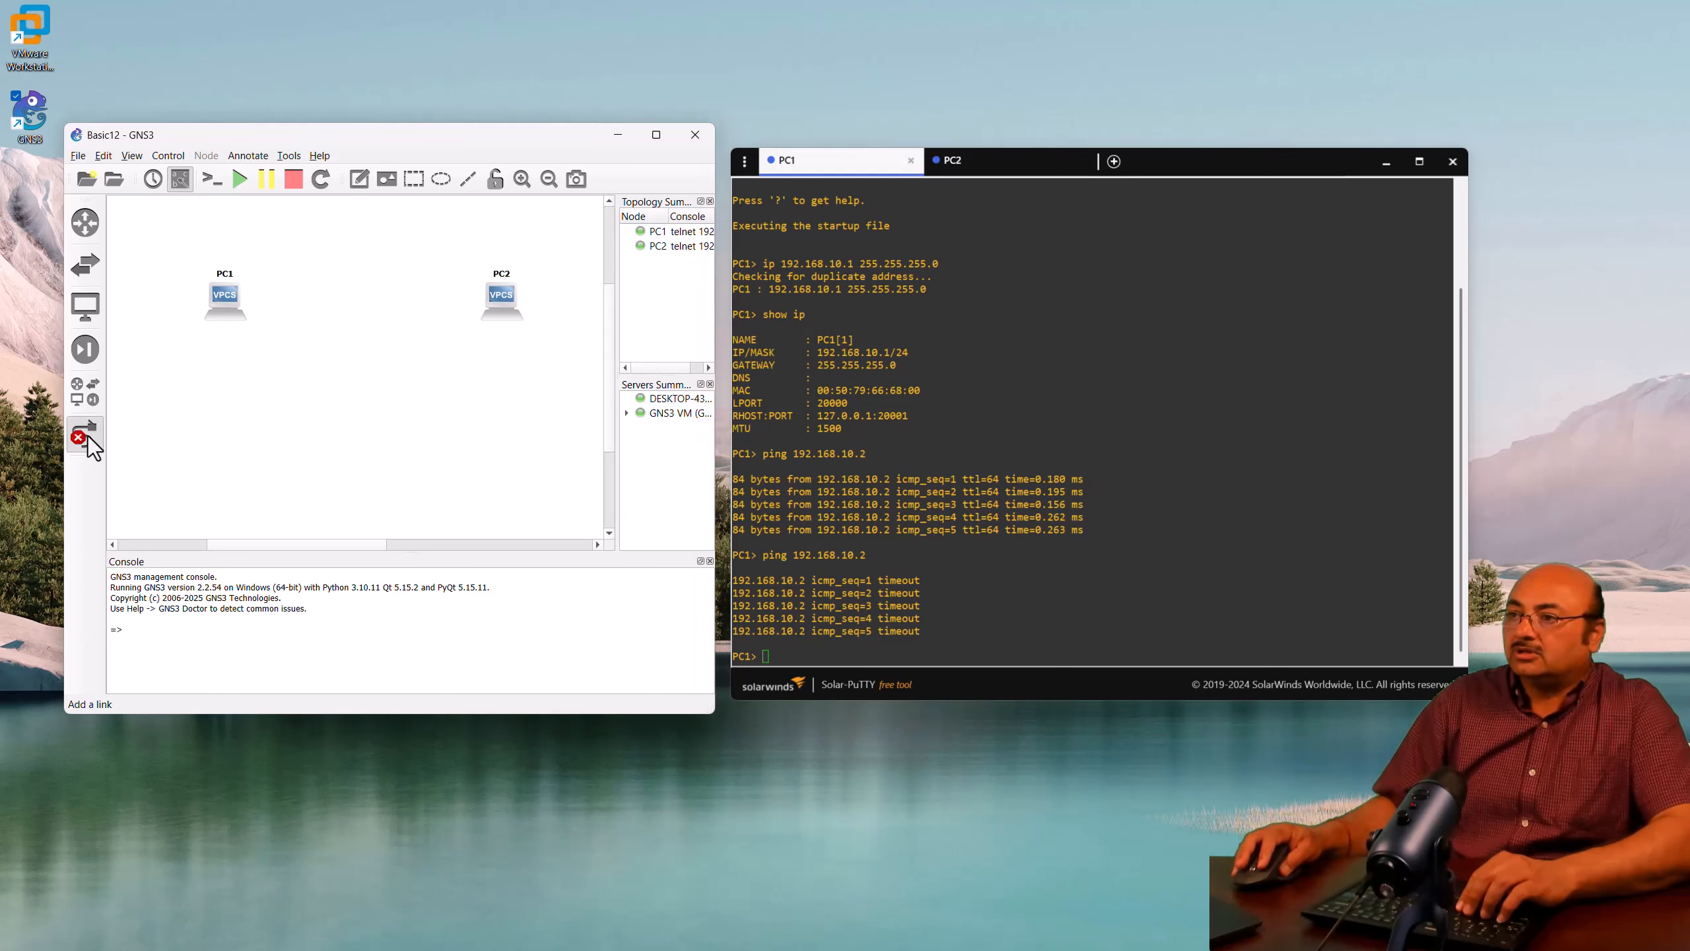
pyautogui.click(234, 318)
pyautogui.click(269, 322)
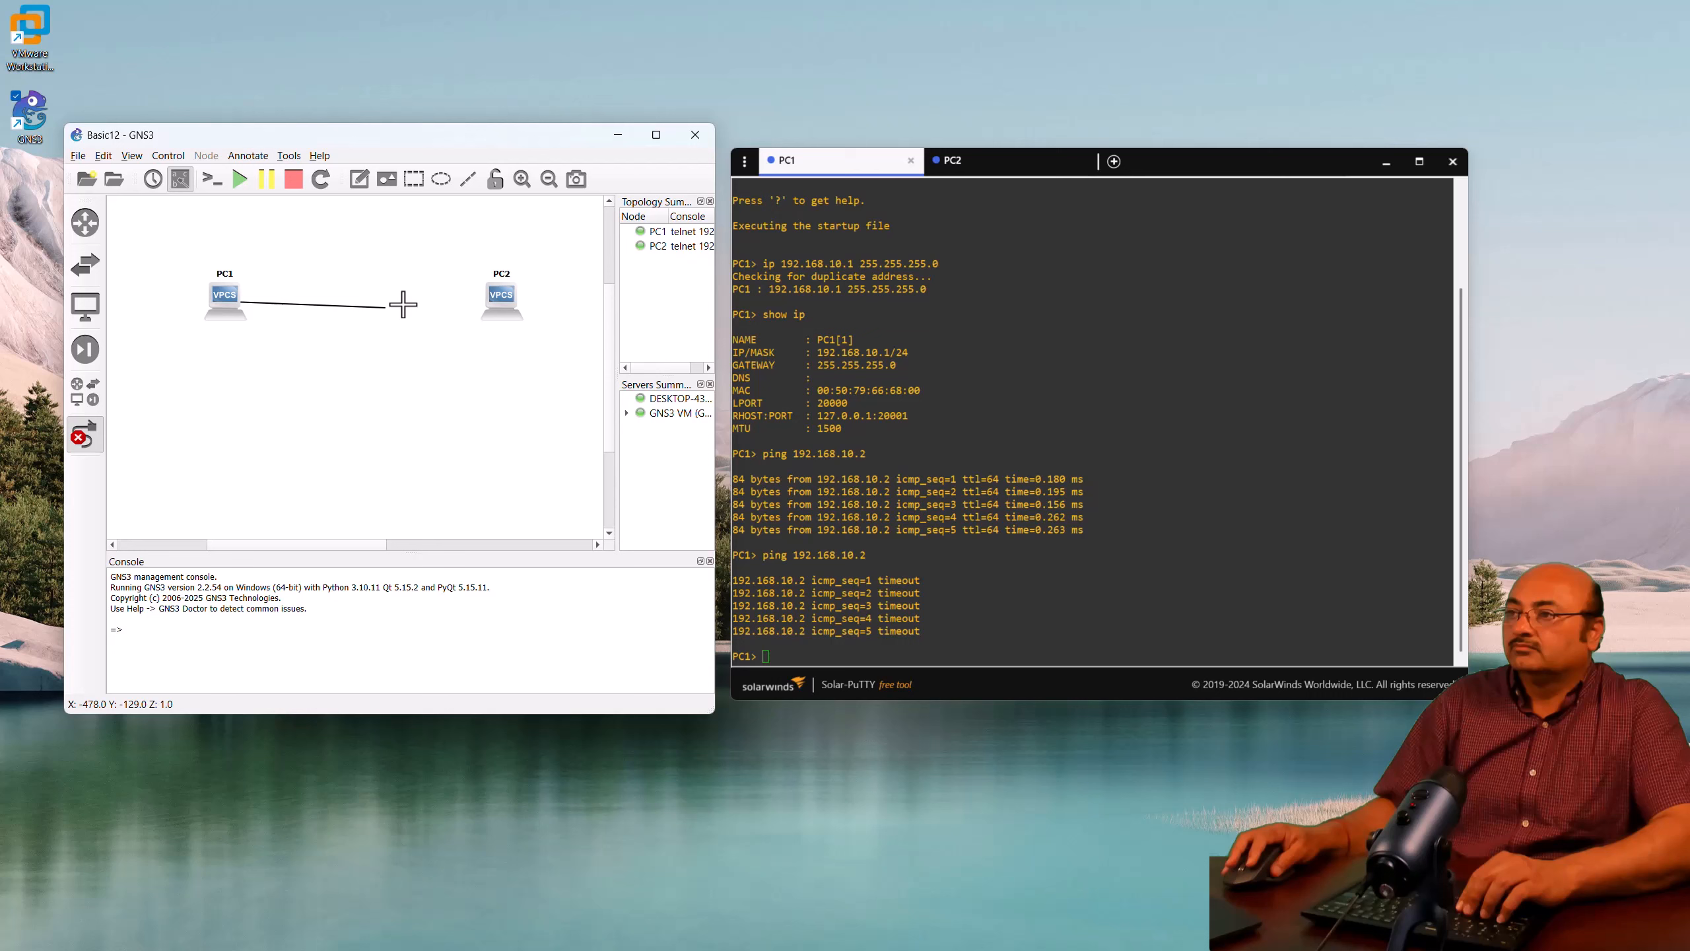
pyautogui.click(502, 307)
pyautogui.click(529, 312)
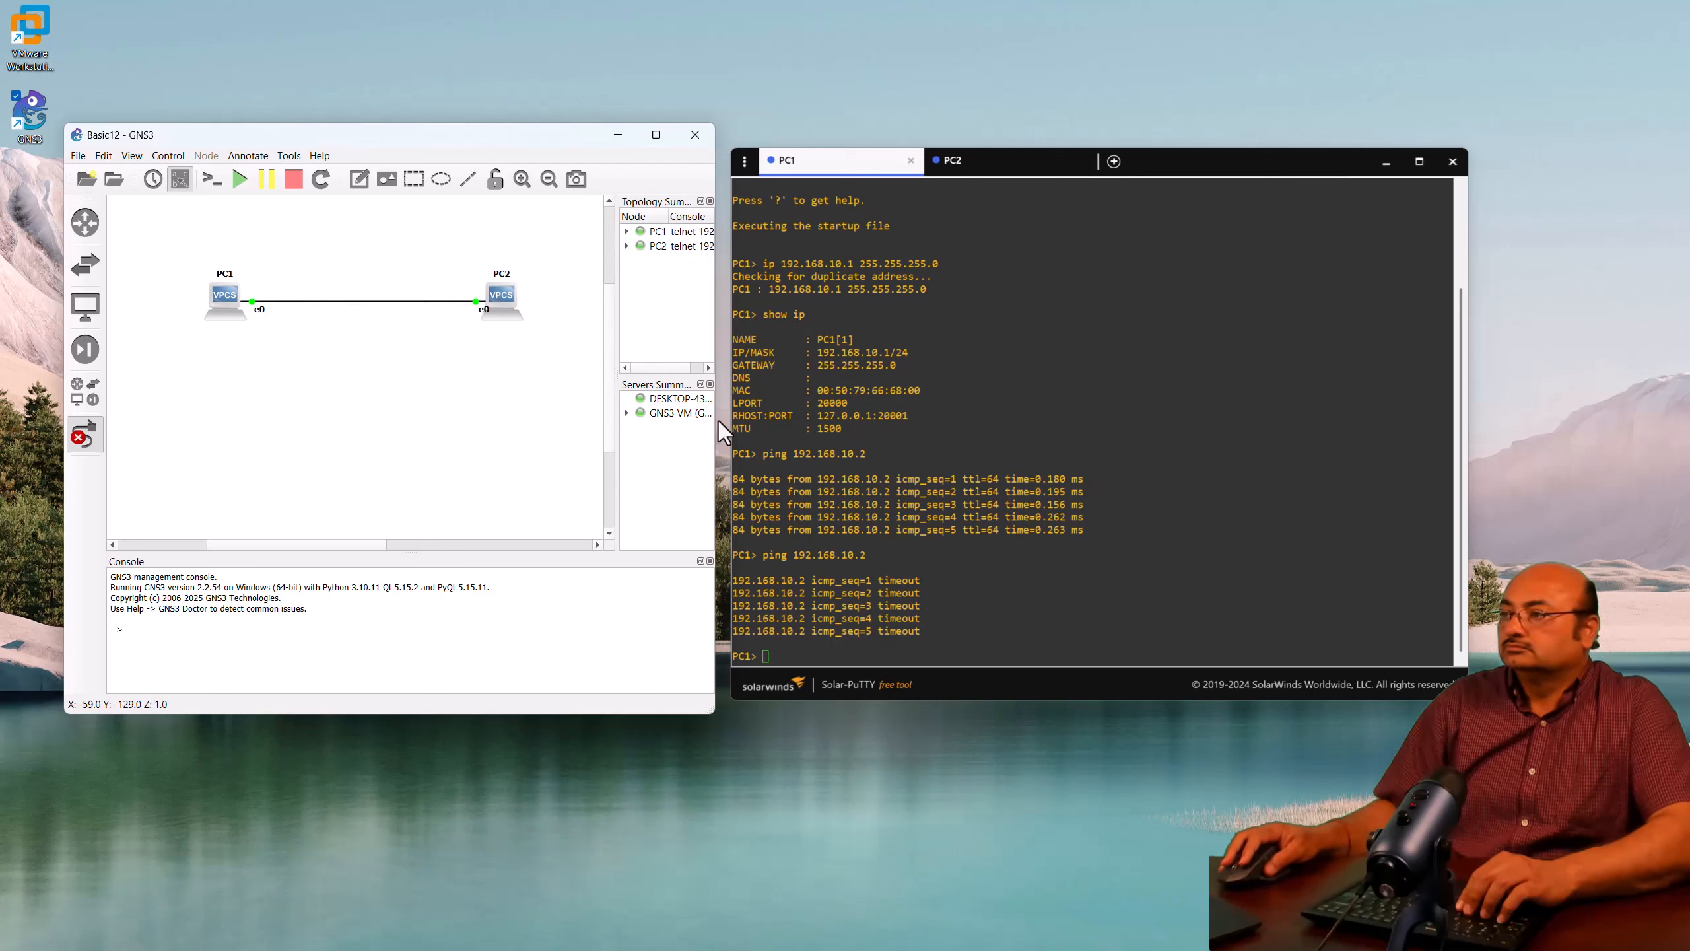
pyautogui.click(84, 437)
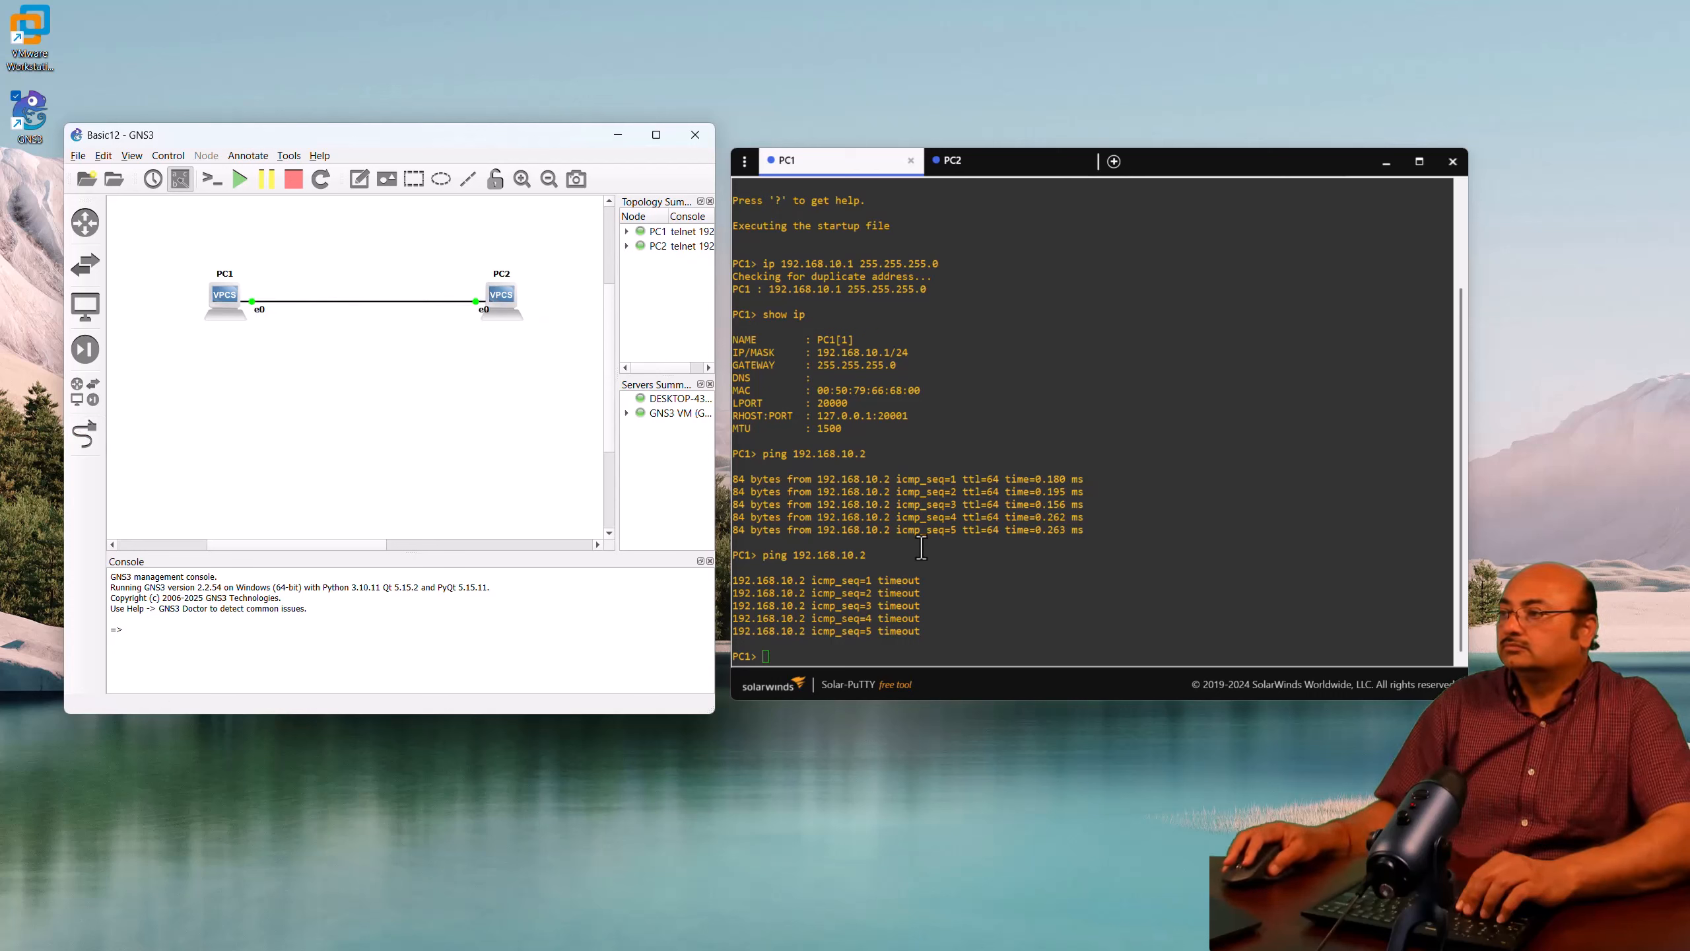
# Rerun the ping to 192.168.10.2 from PC1's console over the restored link.
pyautogui.click(1052, 620)
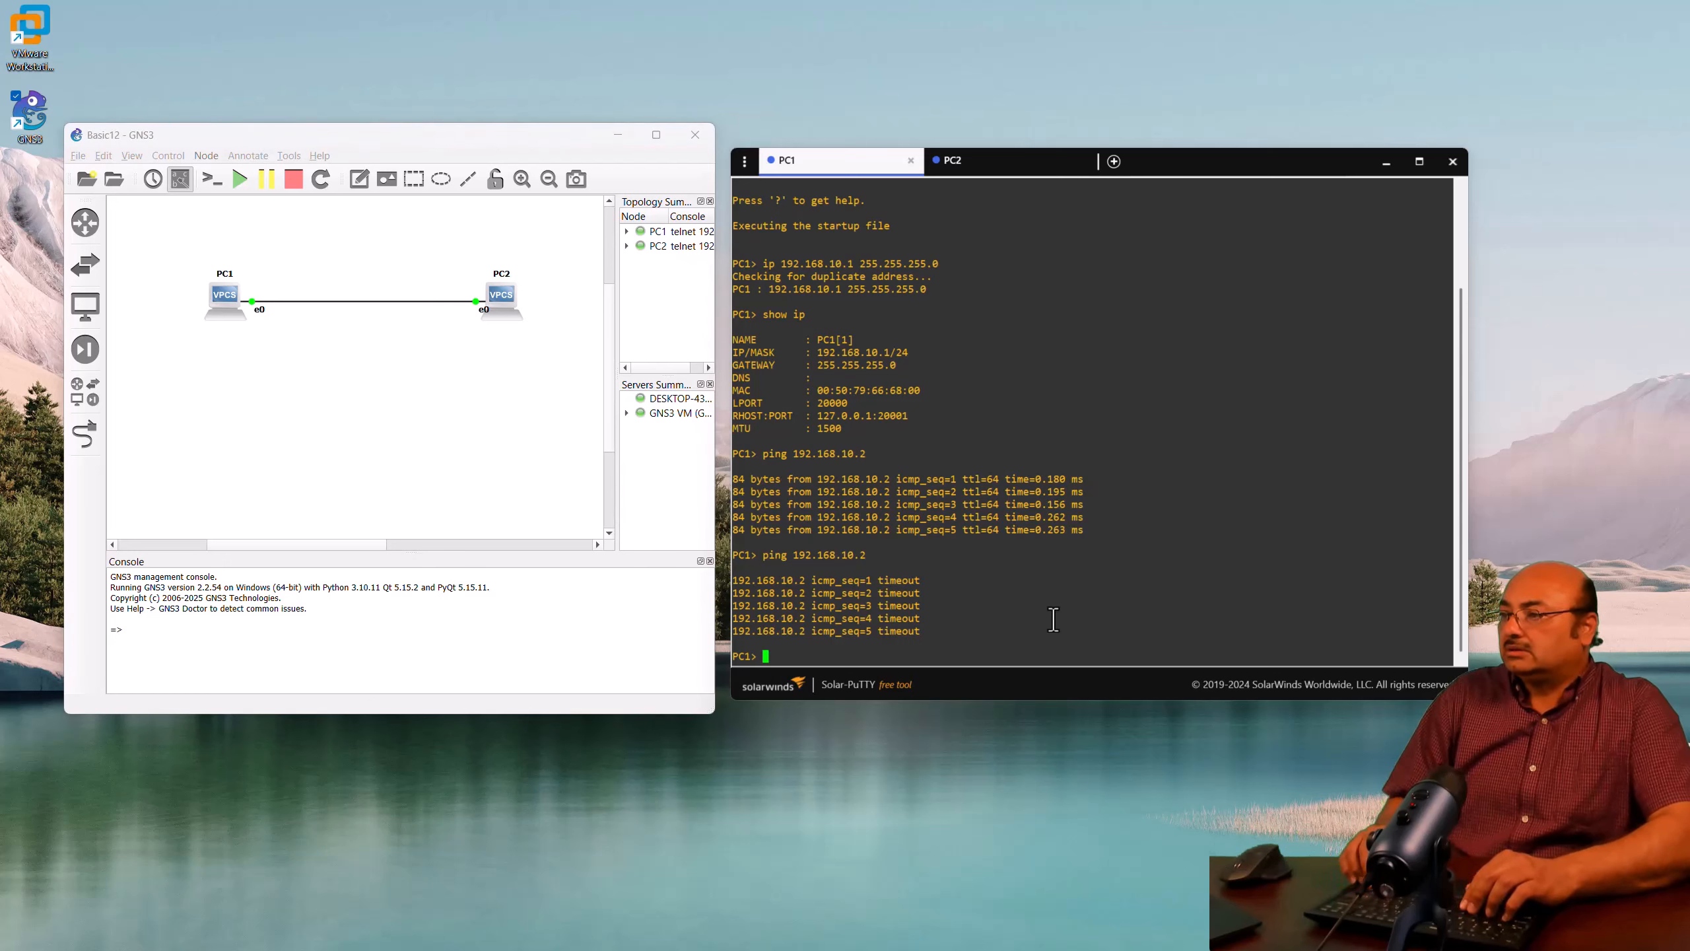
pyautogui.press('Up')
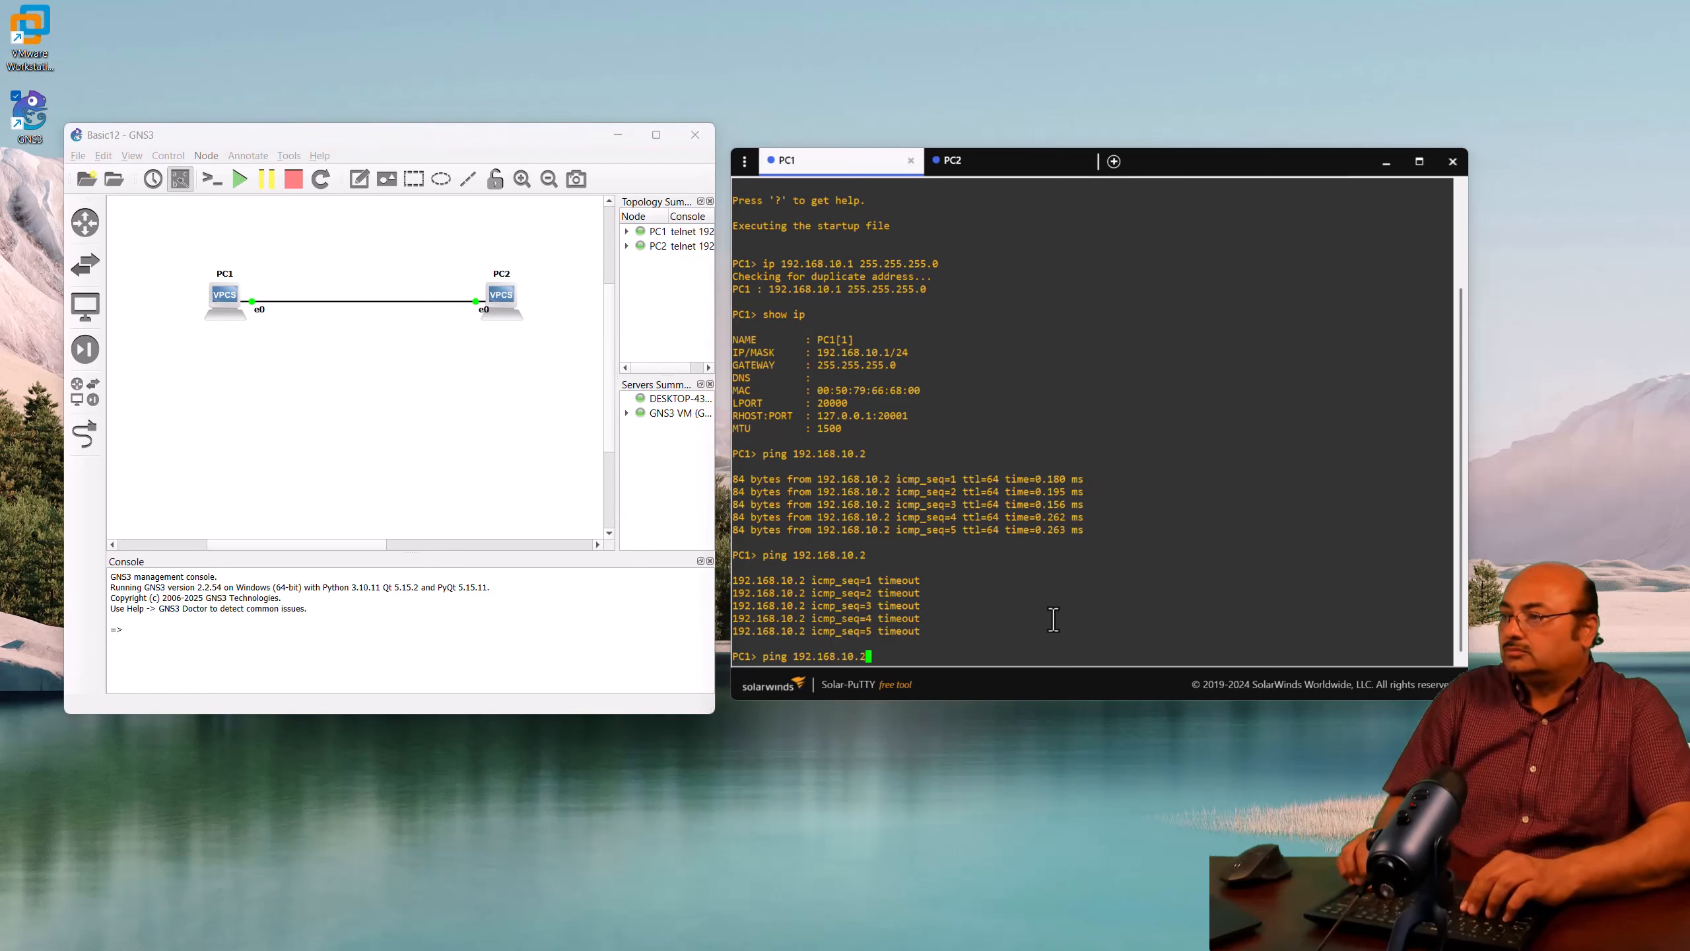
pyautogui.press('Return')
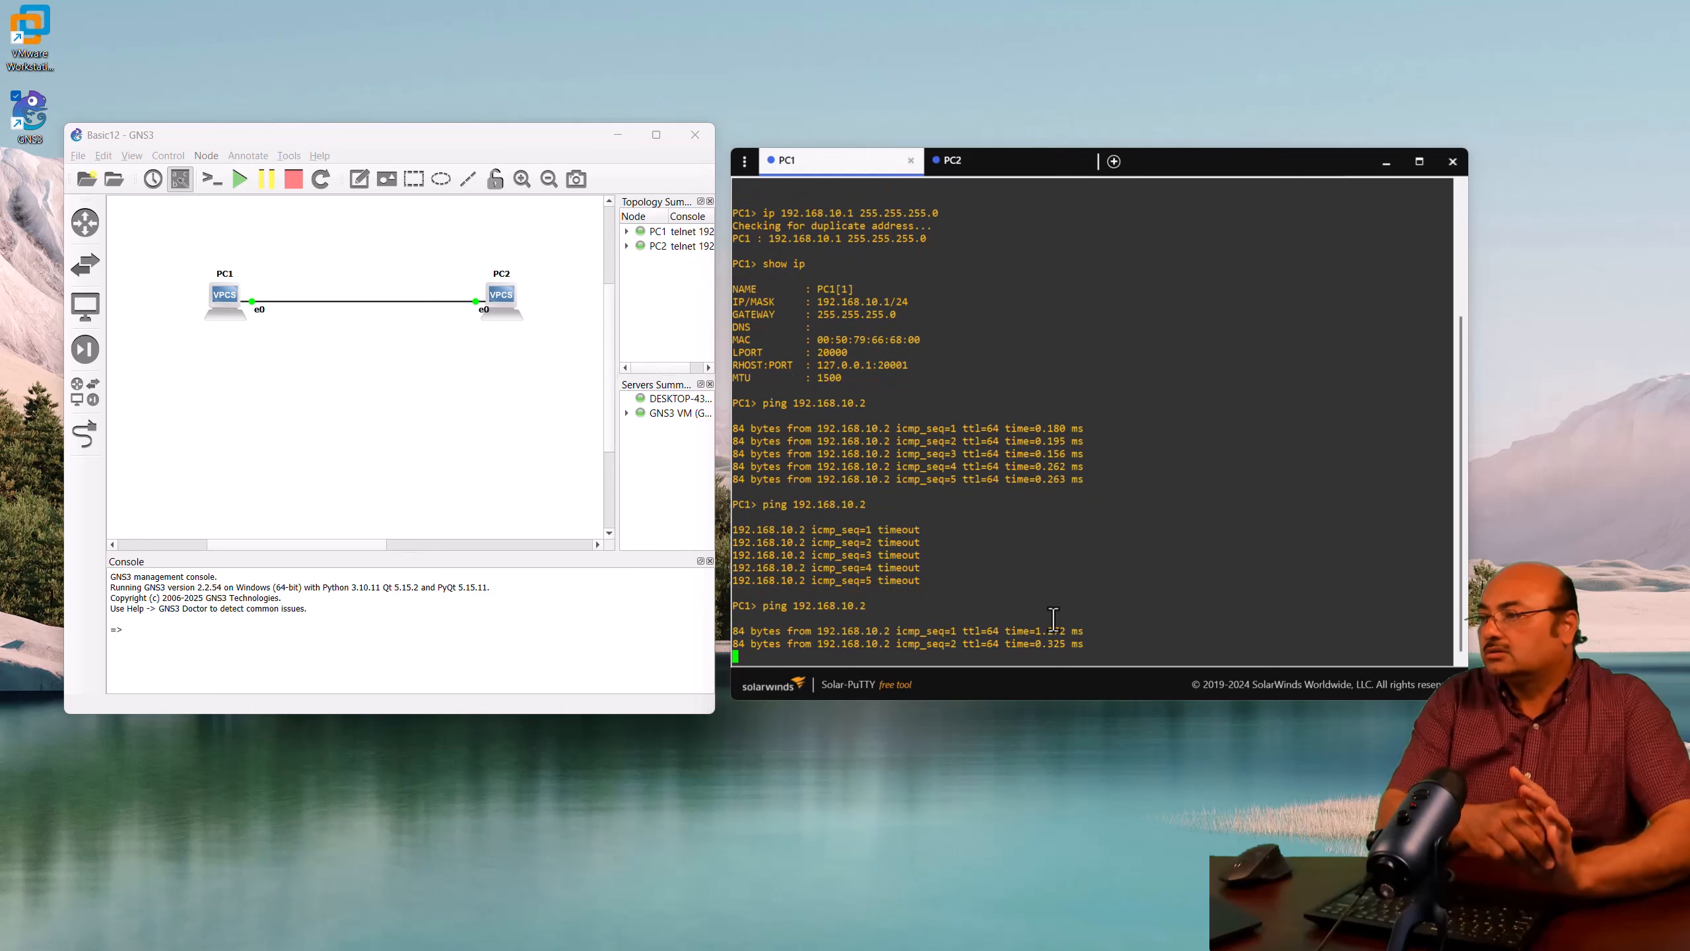